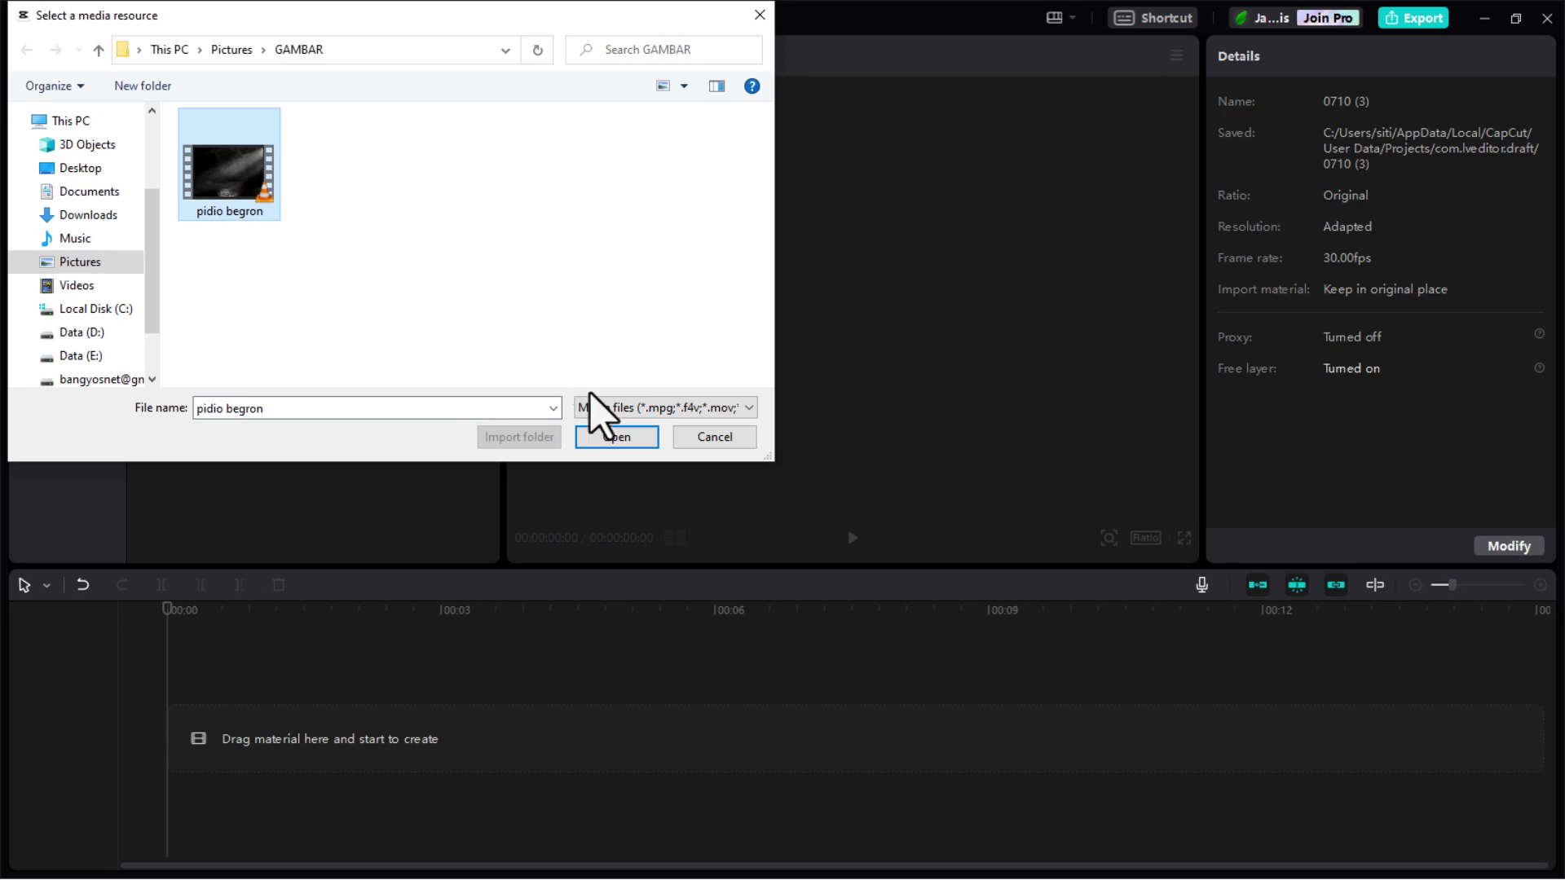
Import the pidio begron video and add the black B&W library clip to the timeline
{"action": "left_click", "coordinate": [603, 440]}
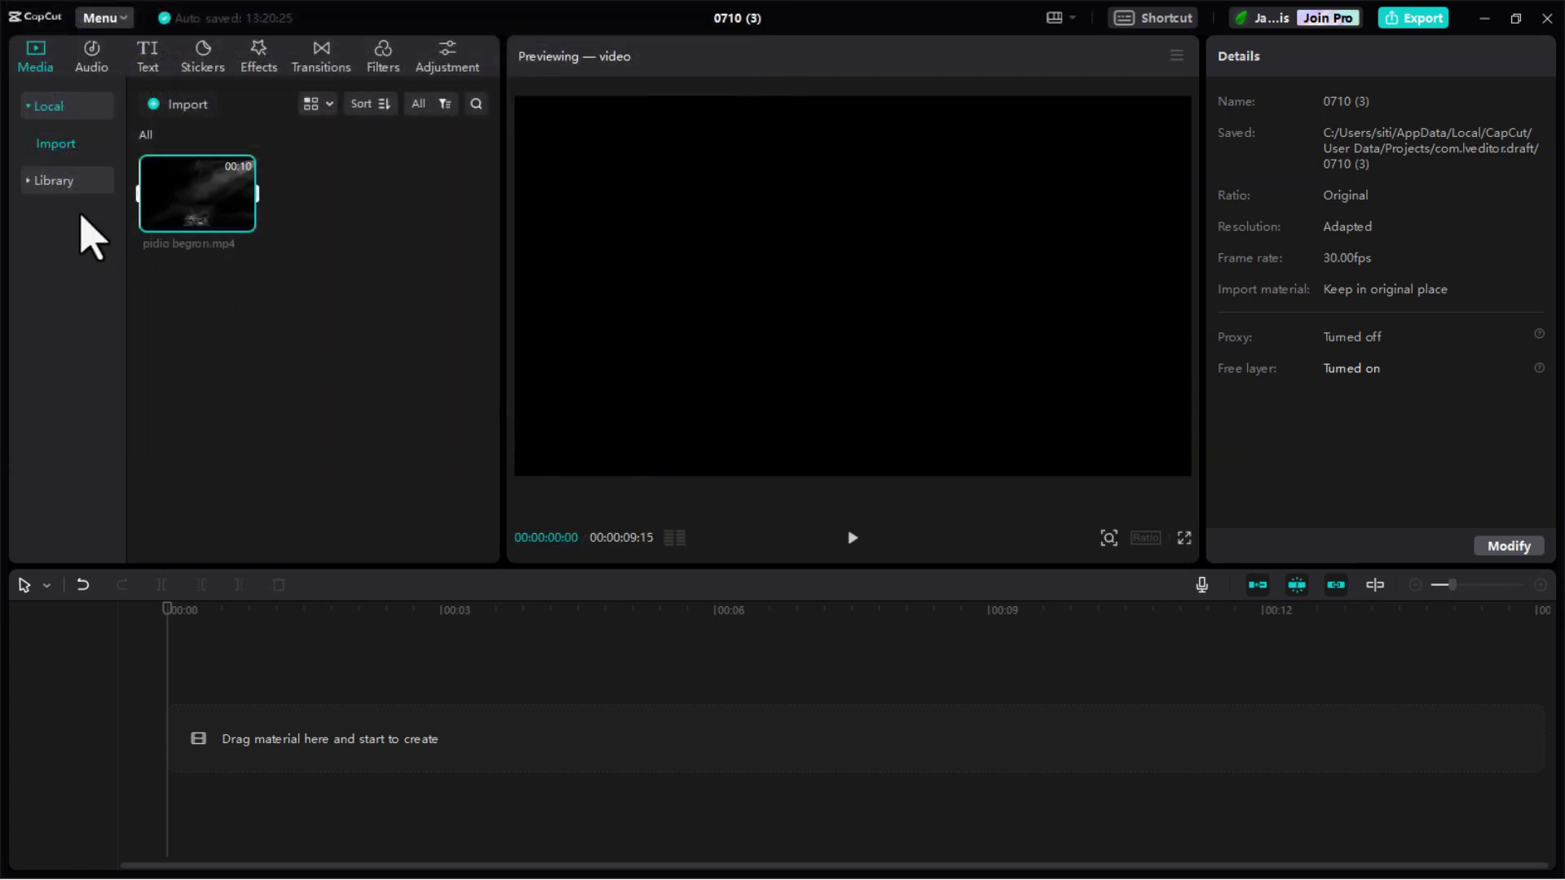
{"action": "left_click", "coordinate": [56, 181]}
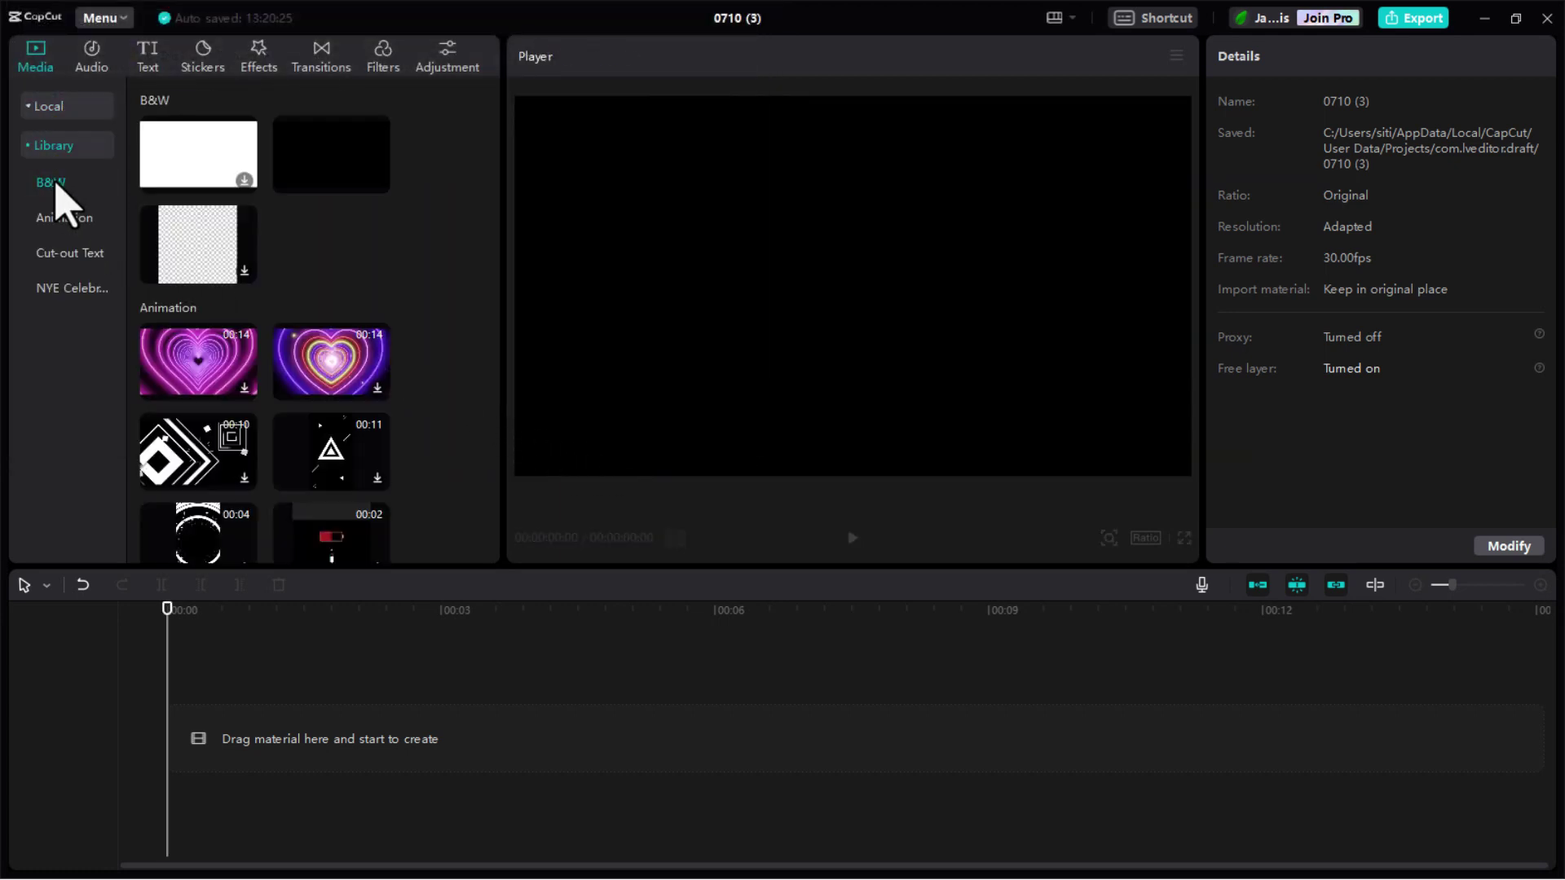
{"action": "left_click", "coordinate": [377, 181]}
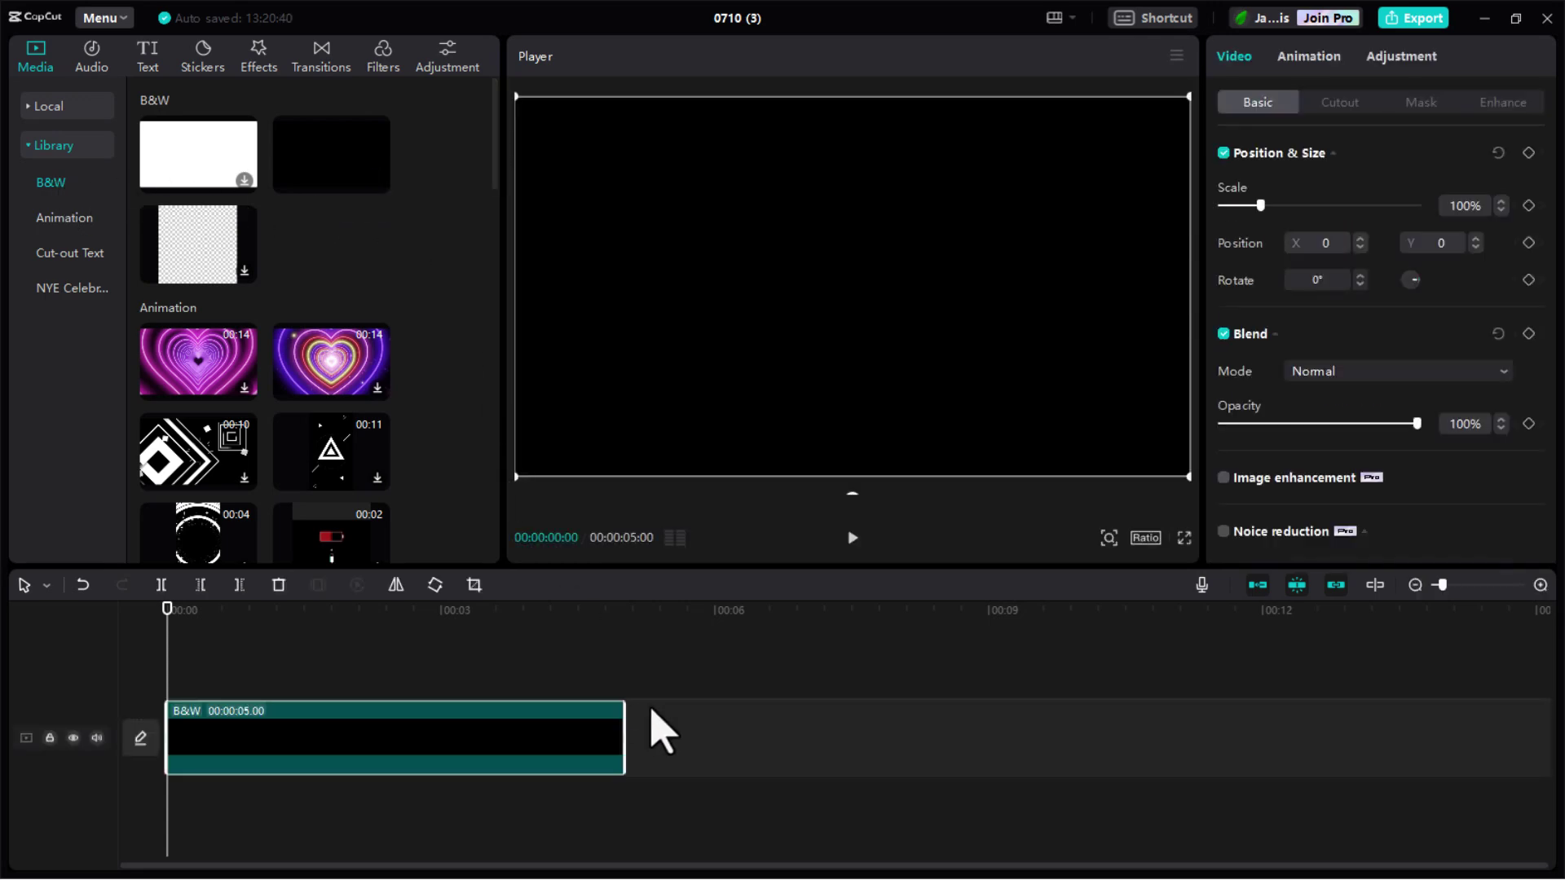
Extend the black B&W clip on the timeline to a duration of 12 seconds
{"action": "left_click_drag", "start_coordinate": [625, 743], "coordinate": [1285, 733]}
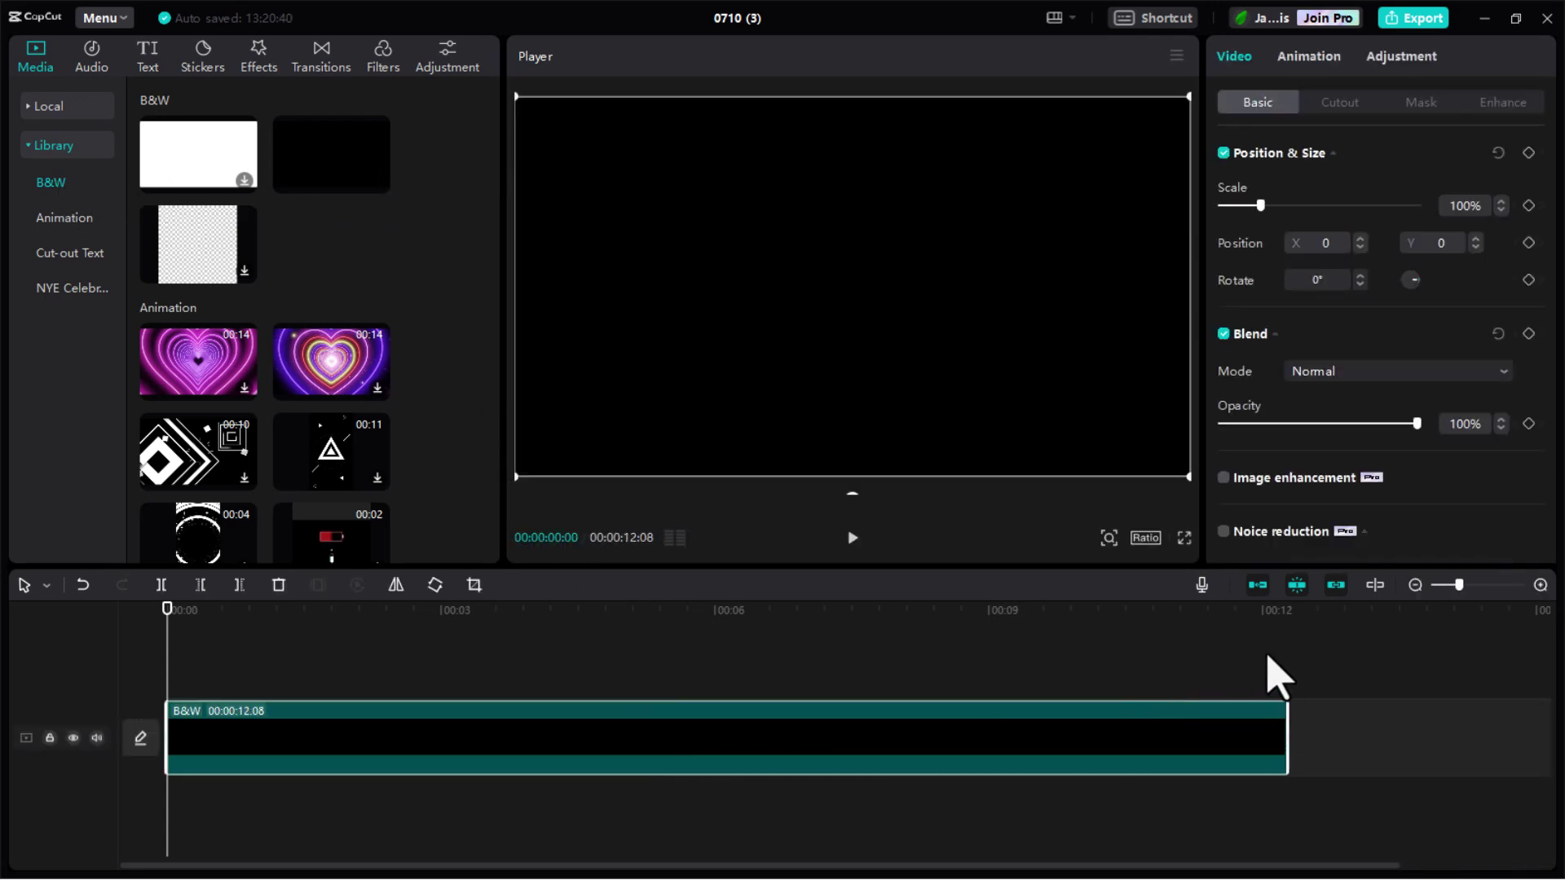
{"action": "left_click", "coordinate": [1262, 613]}
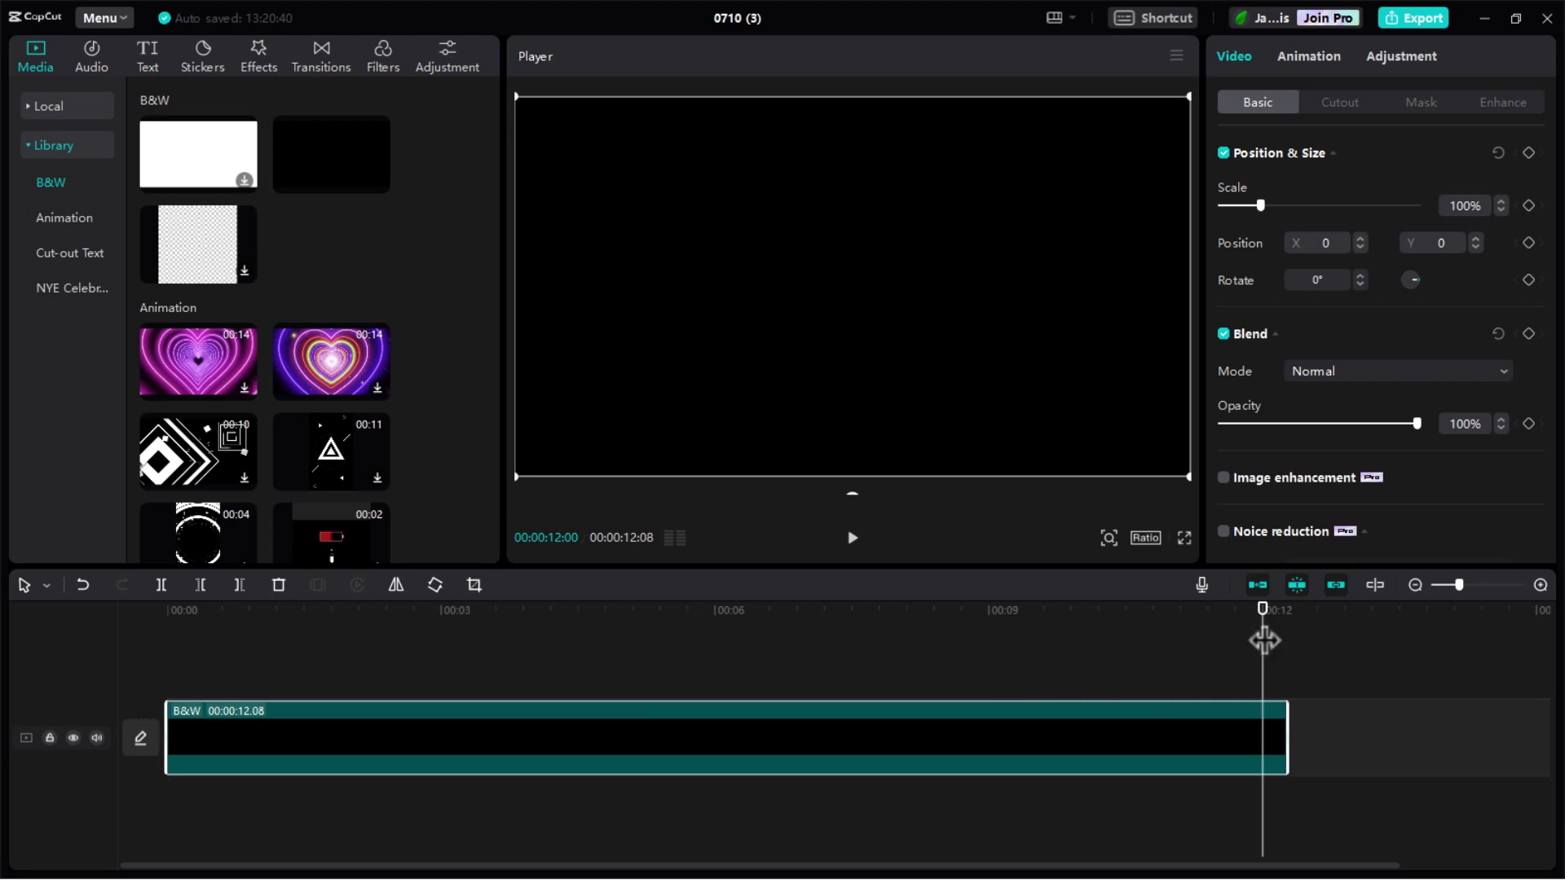
{"action": "left_click_drag", "start_coordinate": [1287, 738], "coordinate": [1258, 708]}
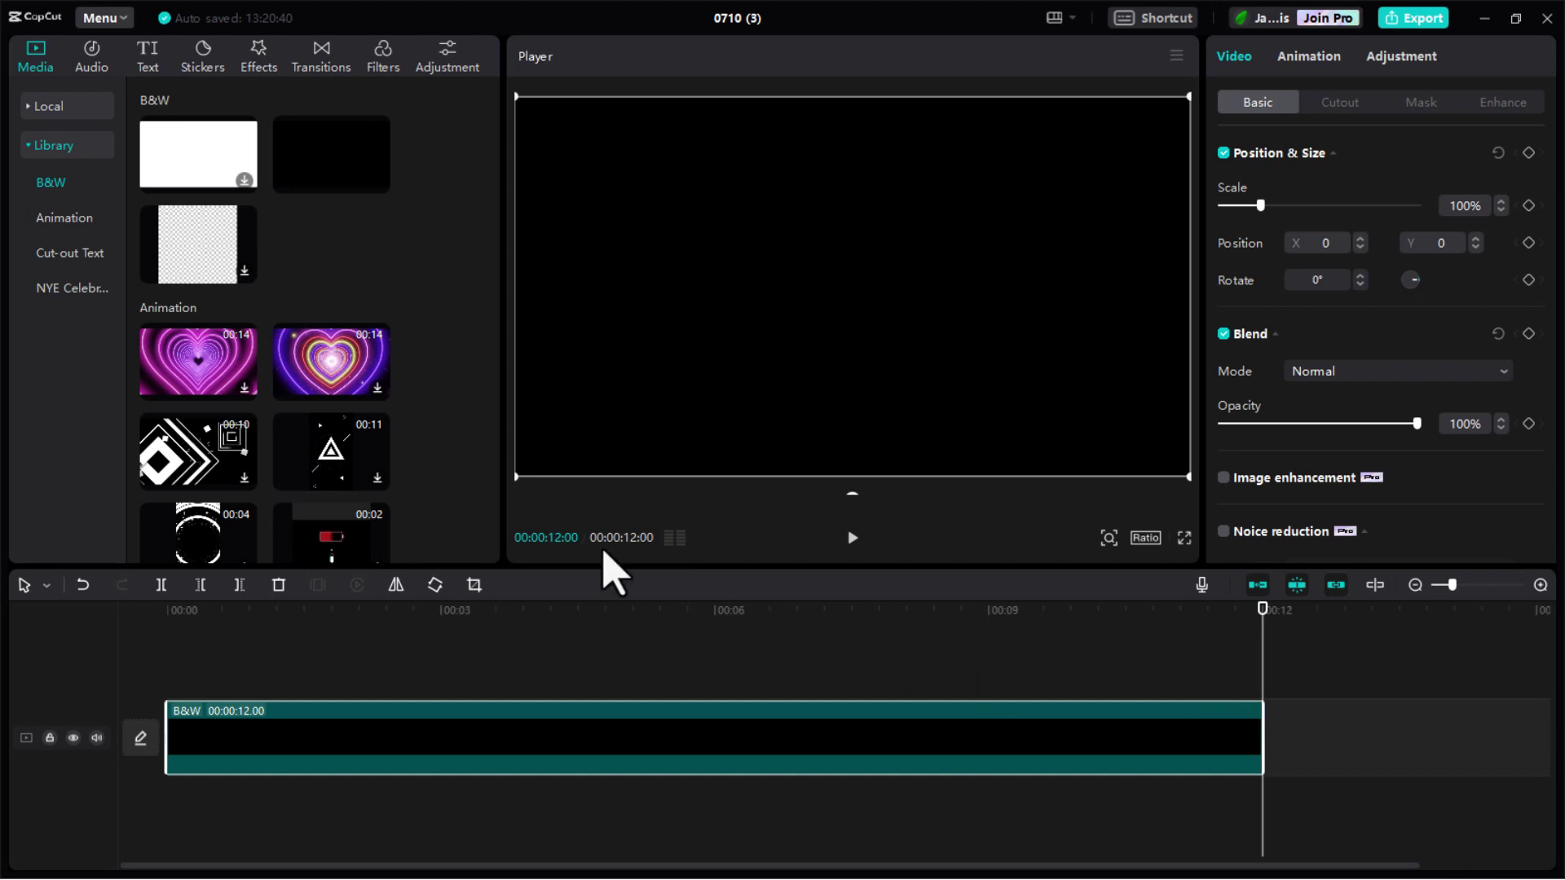
Add a default text clip above the black clip, starting at the timeline's beginning and lasting about 6 seconds
{"action": "left_click", "coordinate": [154, 62]}
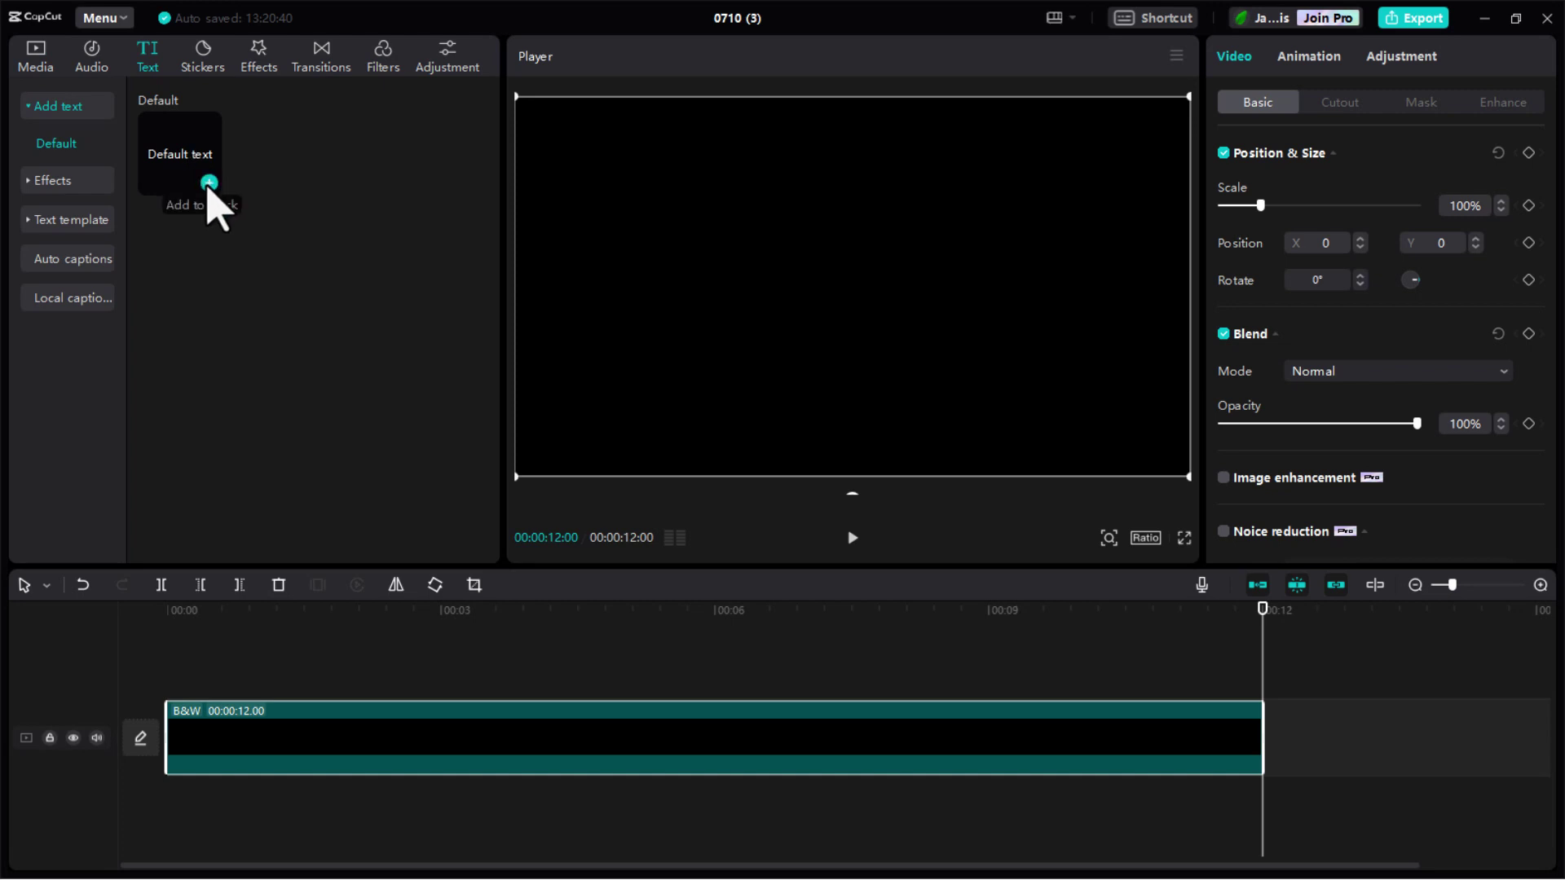
{"action": "left_click", "coordinate": [209, 183]}
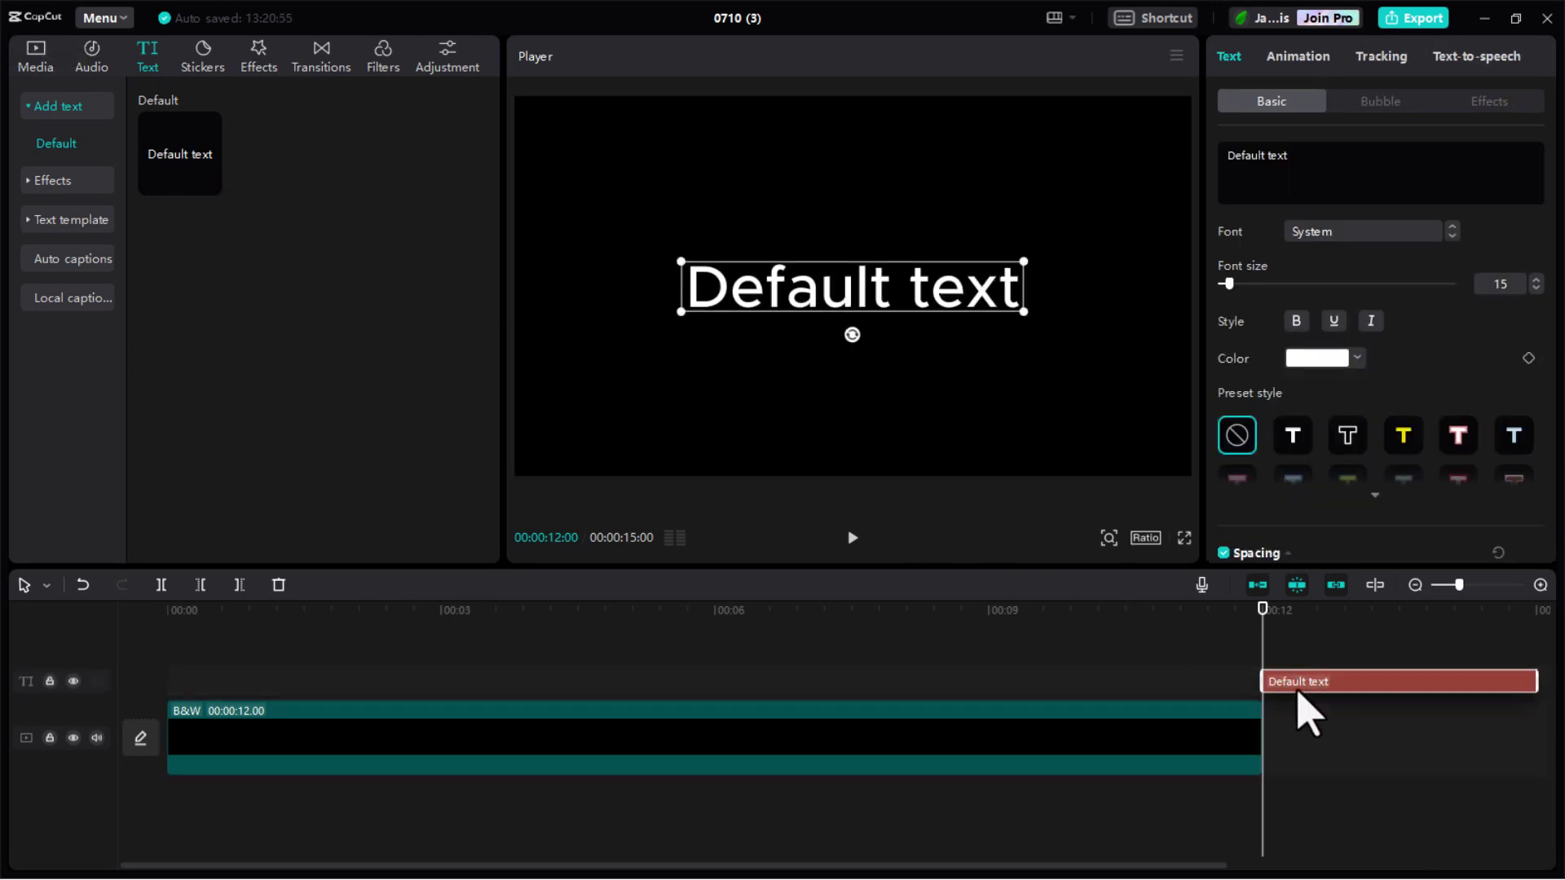
{"action": "left_click_drag", "start_coordinate": [1296, 687], "coordinate": [199, 709]}
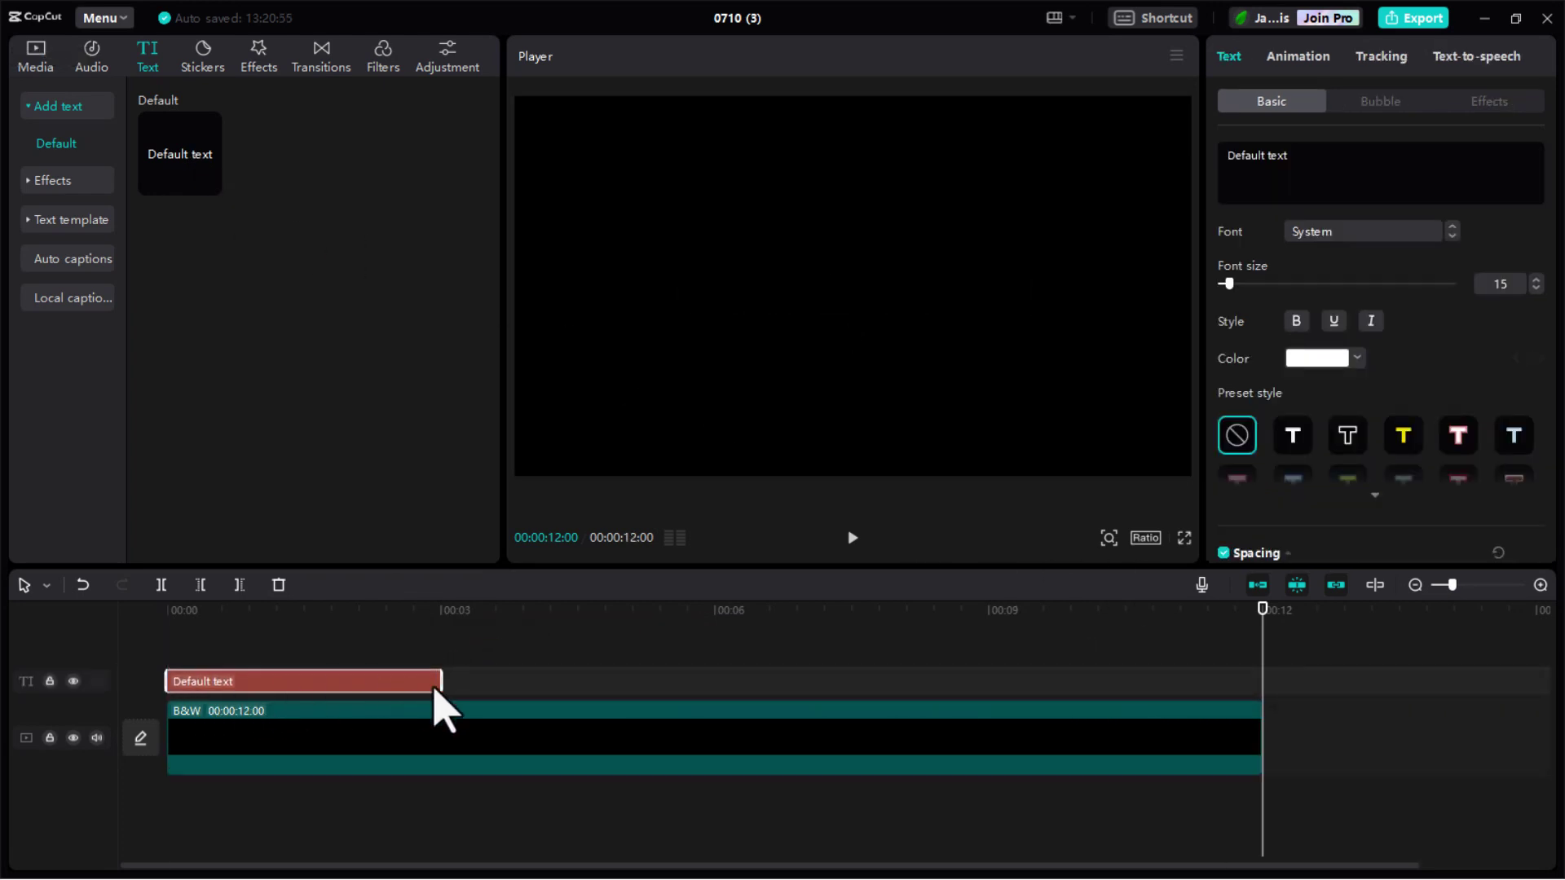
{"action": "left_click_drag", "start_coordinate": [448, 685], "coordinate": [719, 666]}
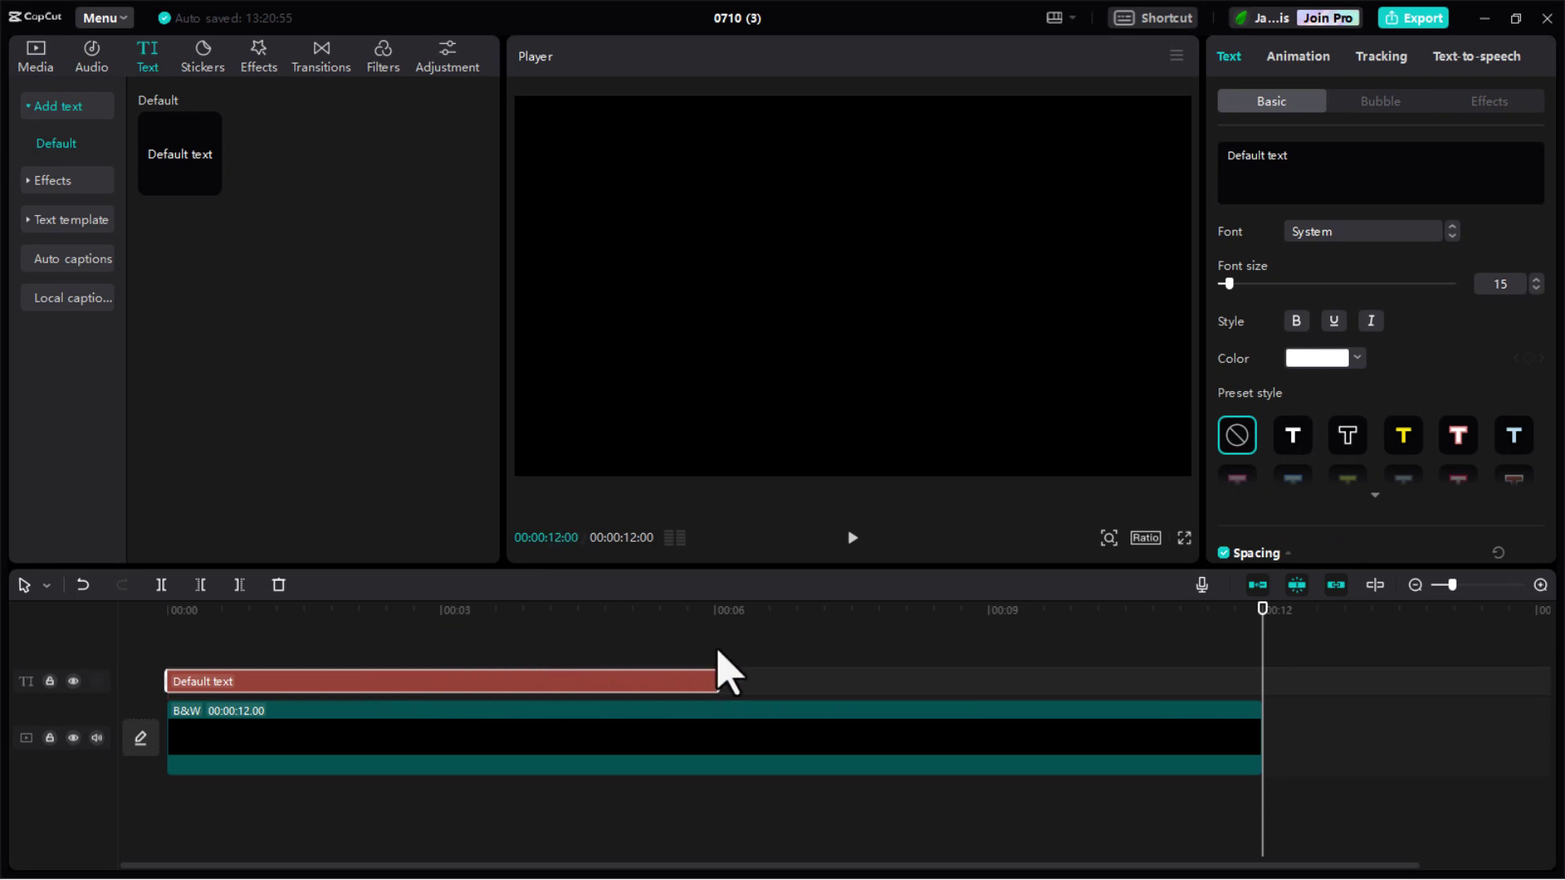
{"action": "left_click", "coordinate": [715, 608]}
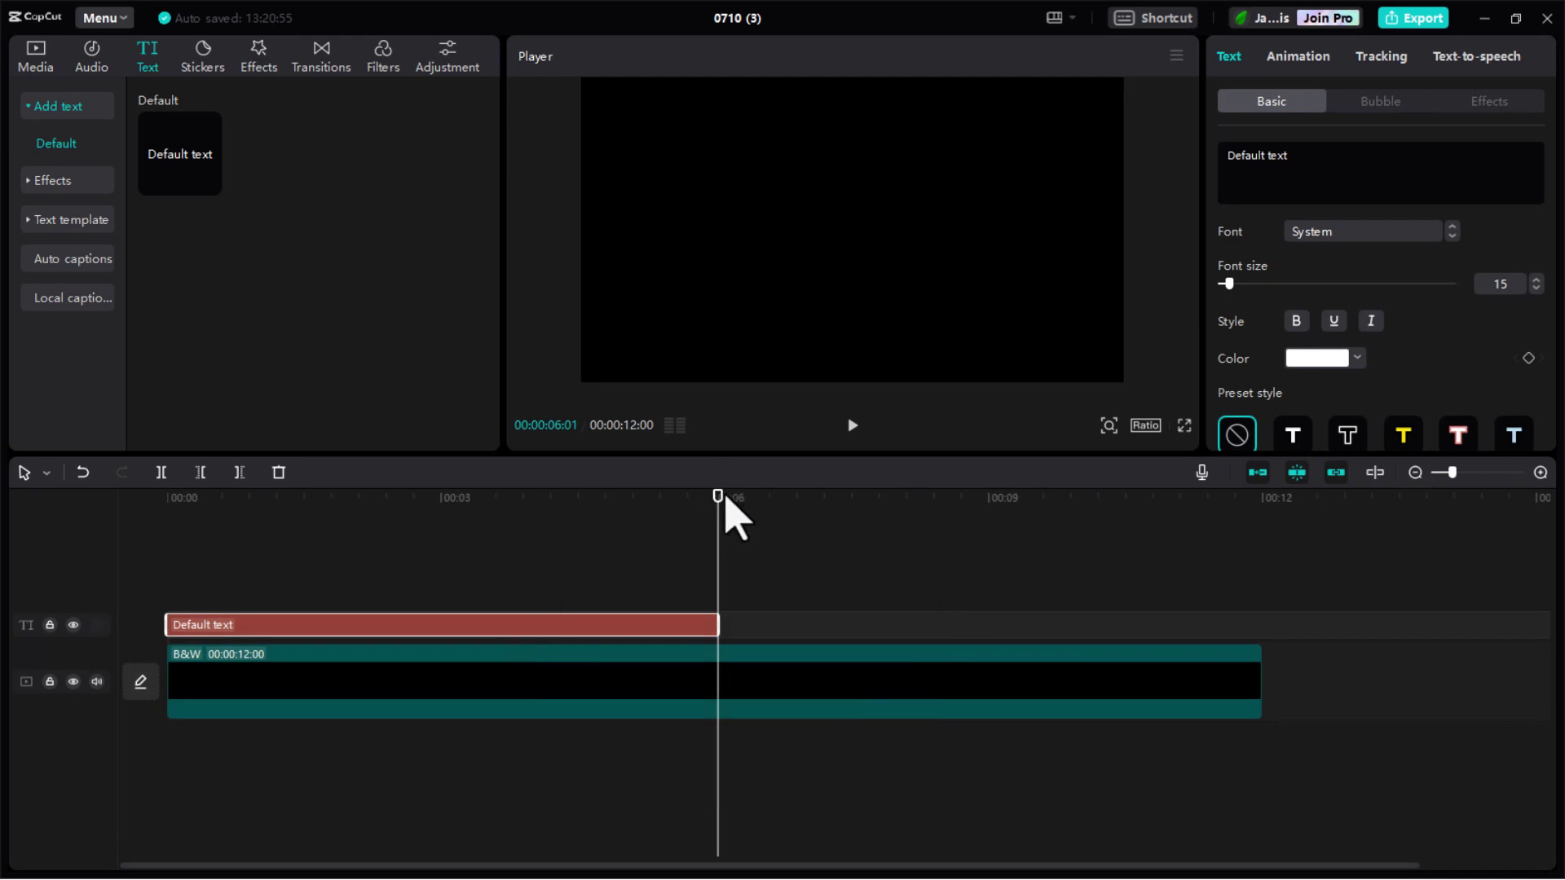
Change the default text to JEJAK and format it in the achilles3 font at size 19
{"action": "left_click_drag", "start_coordinate": [726, 500], "coordinate": [443, 559]}
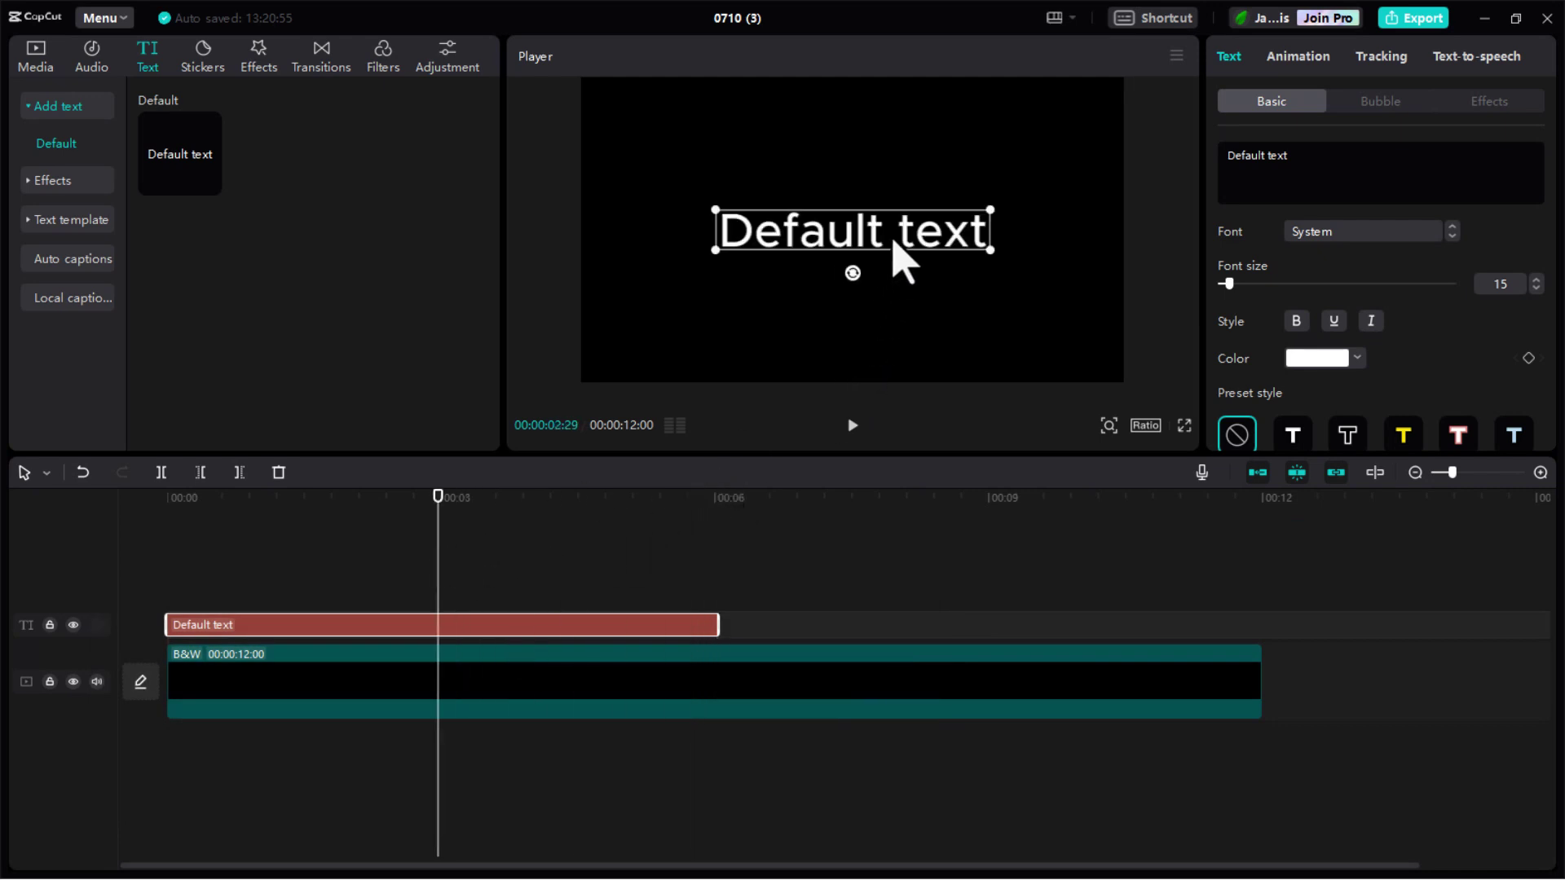
{"action": "left_click_drag", "start_coordinate": [1296, 172], "coordinate": [1209, 146]}
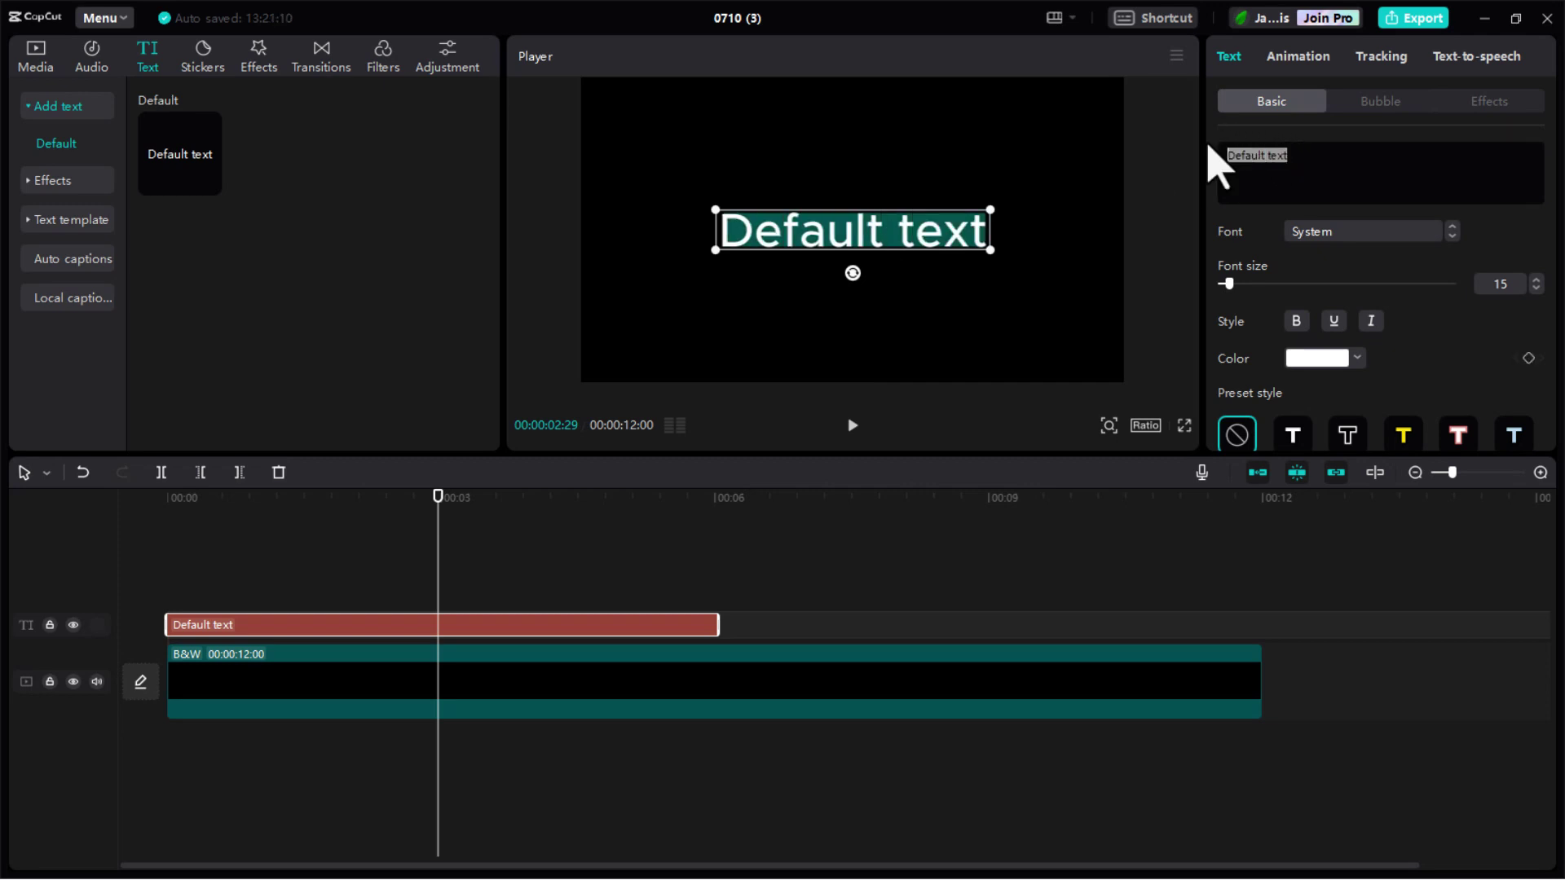
{"action": "type", "text": "JEJAK"}
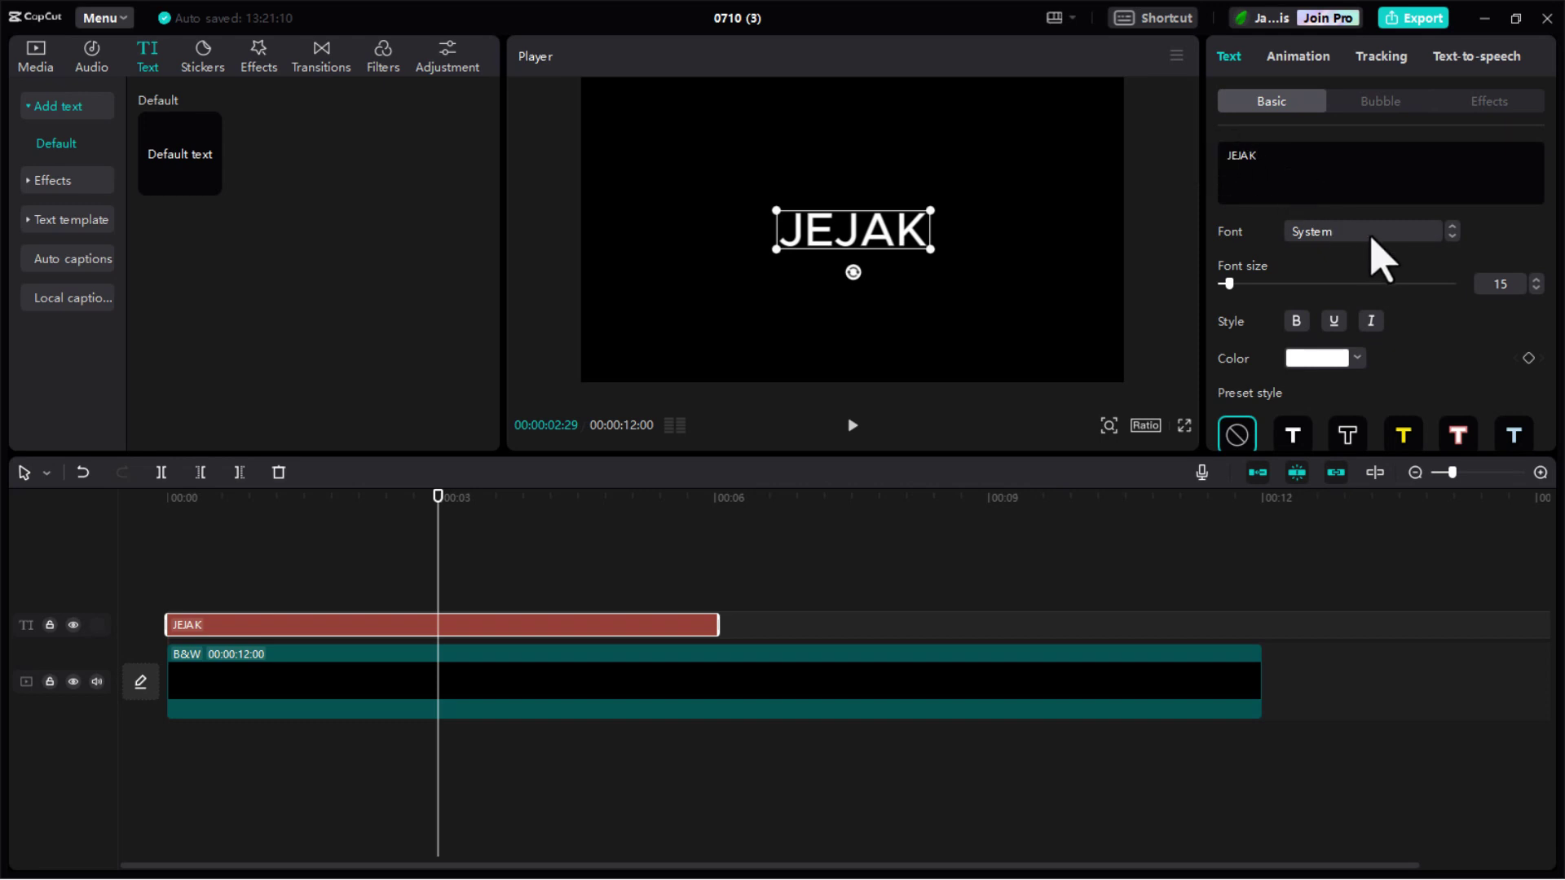
{"action": "left_click", "coordinate": [1399, 262]}
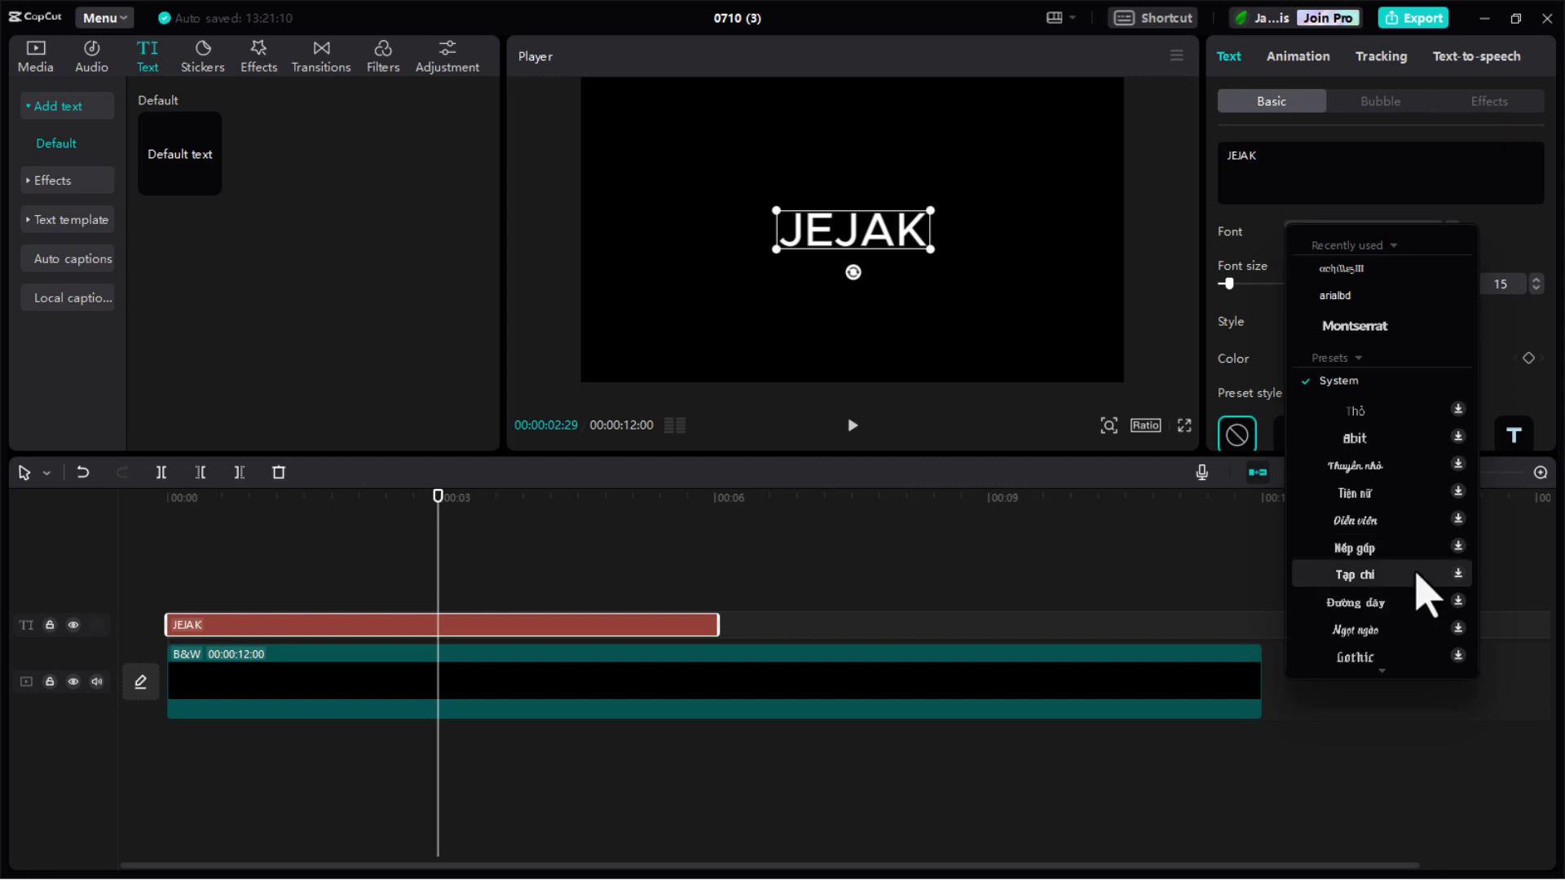
{"action": "left_click", "coordinate": [1344, 273]}
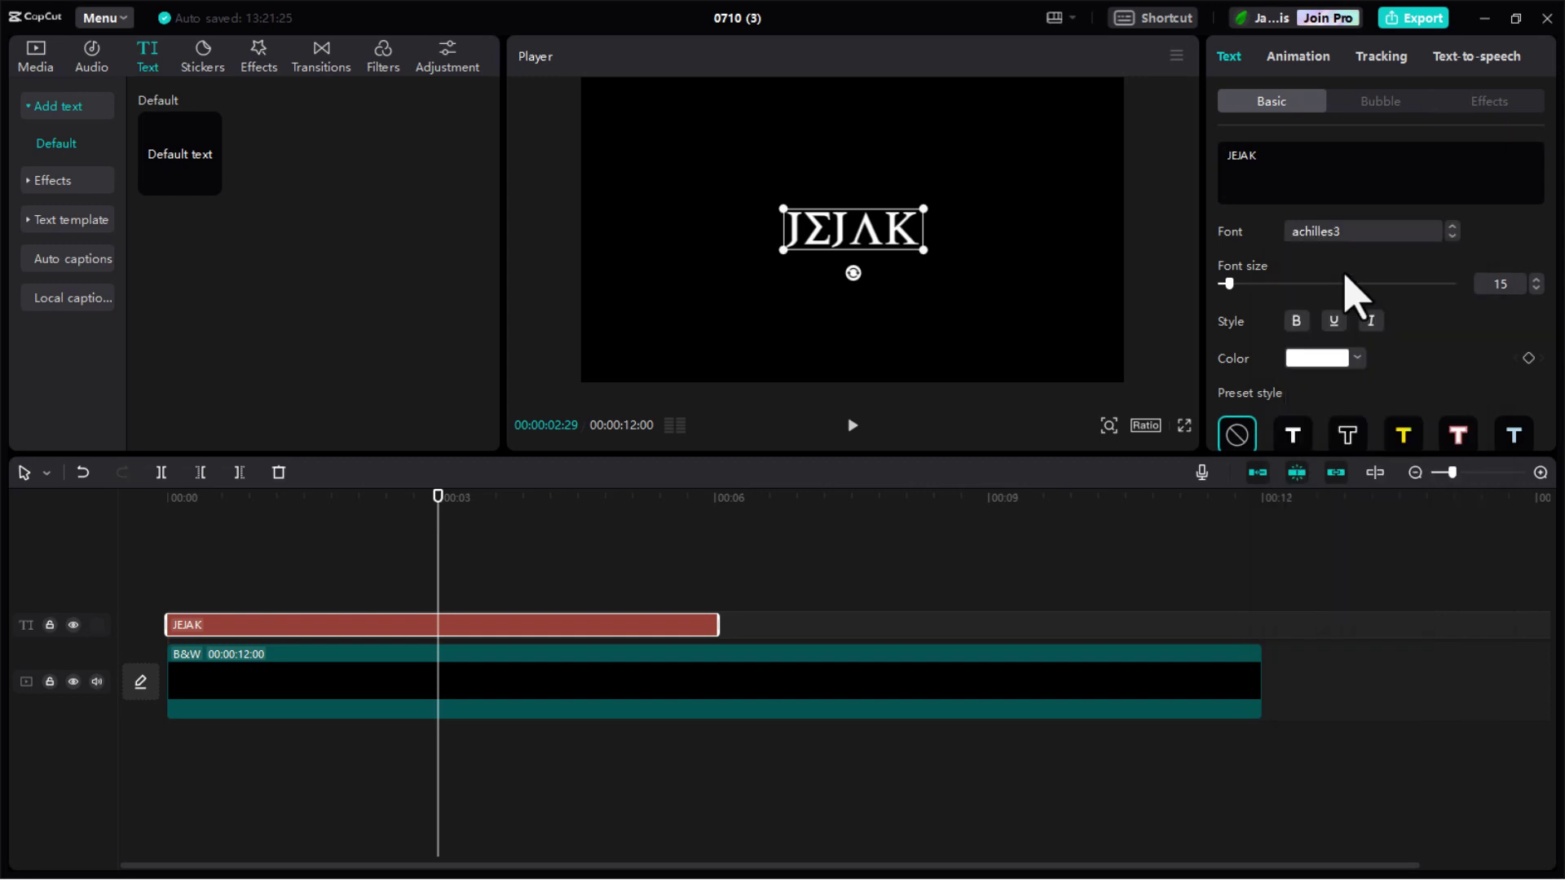
{"action": "mouse_move", "coordinate": [1229, 283]}
{"action": "left_mouse_down"}
{"action": "mouse_move", "coordinate": [1244, 284]}
{"action": "mouse_move", "coordinate": [1231, 283]}
{"action": "left_mouse_up"}
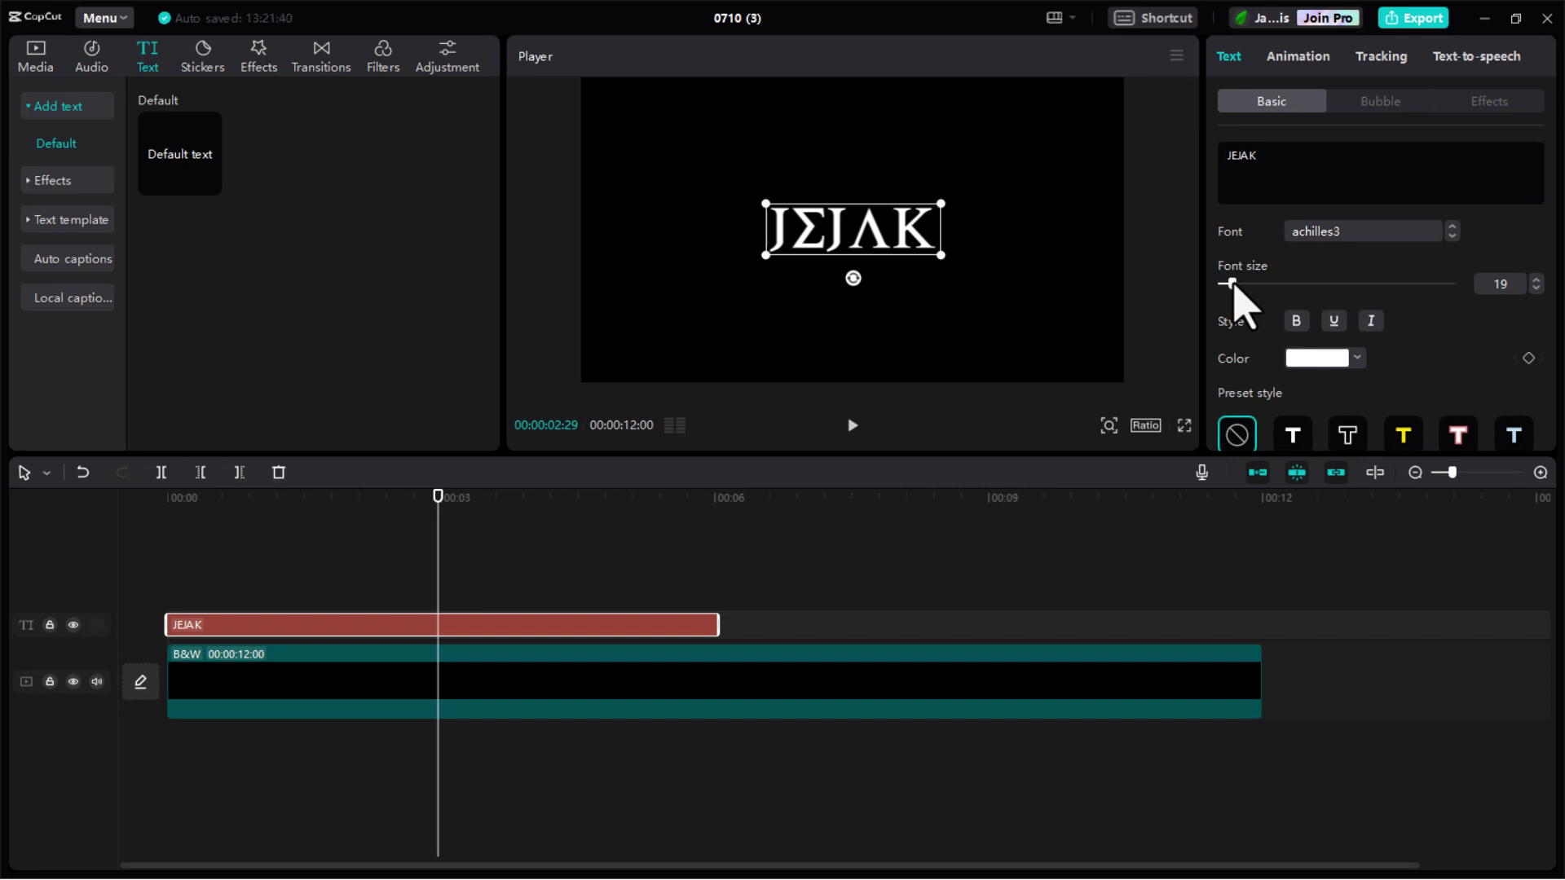
Duplicate the JEJAK text onto a new track starting at about 3 seconds and trim its end to match the original clip
{"action": "right_click", "coordinate": [445, 625]}
{"action": "left_click", "coordinate": [476, 611]}
{"action": "right_click", "coordinate": [477, 573]}
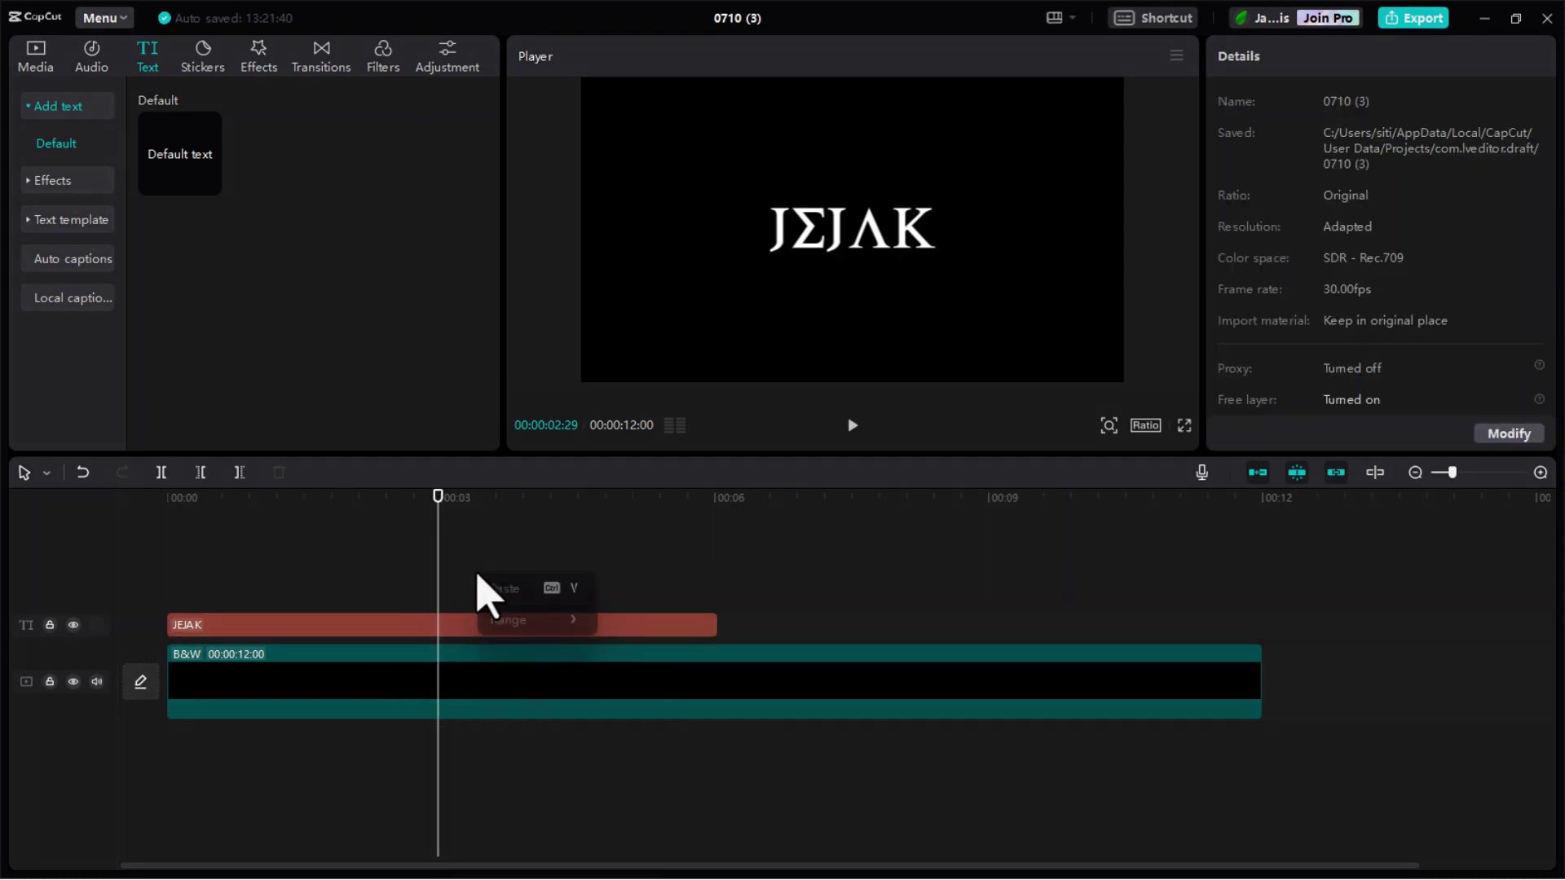
{"action": "left_click", "coordinate": [500, 594]}
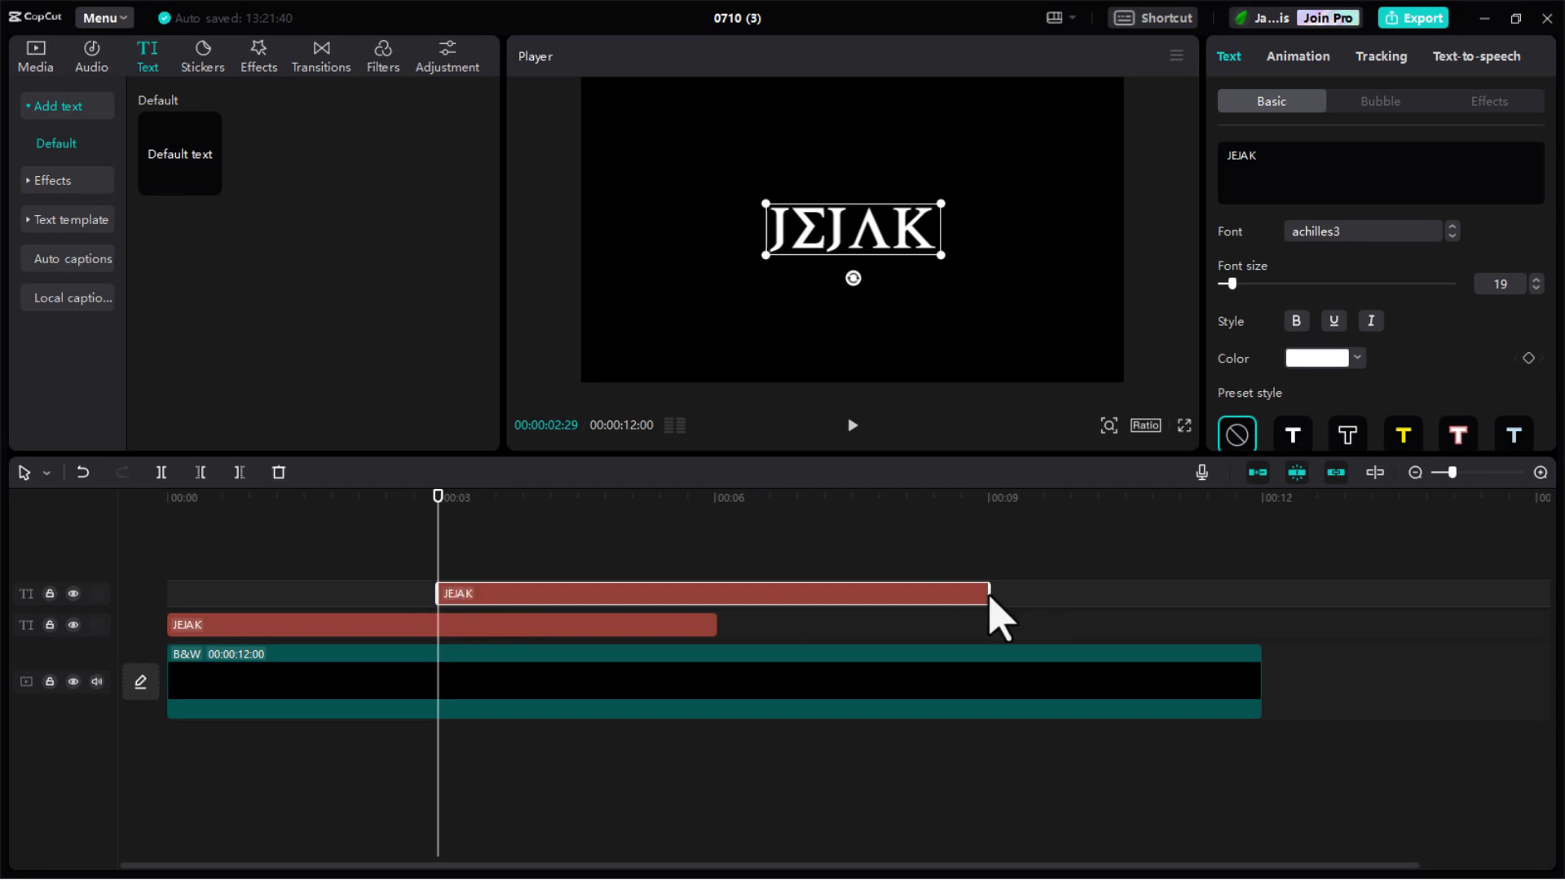
{"action": "left_click_drag", "start_coordinate": [988, 593], "coordinate": [712, 614]}
Trim the start of the original JEJAK text clip on the lower text track to 1 second
{"action": "left_click", "coordinate": [276, 625]}
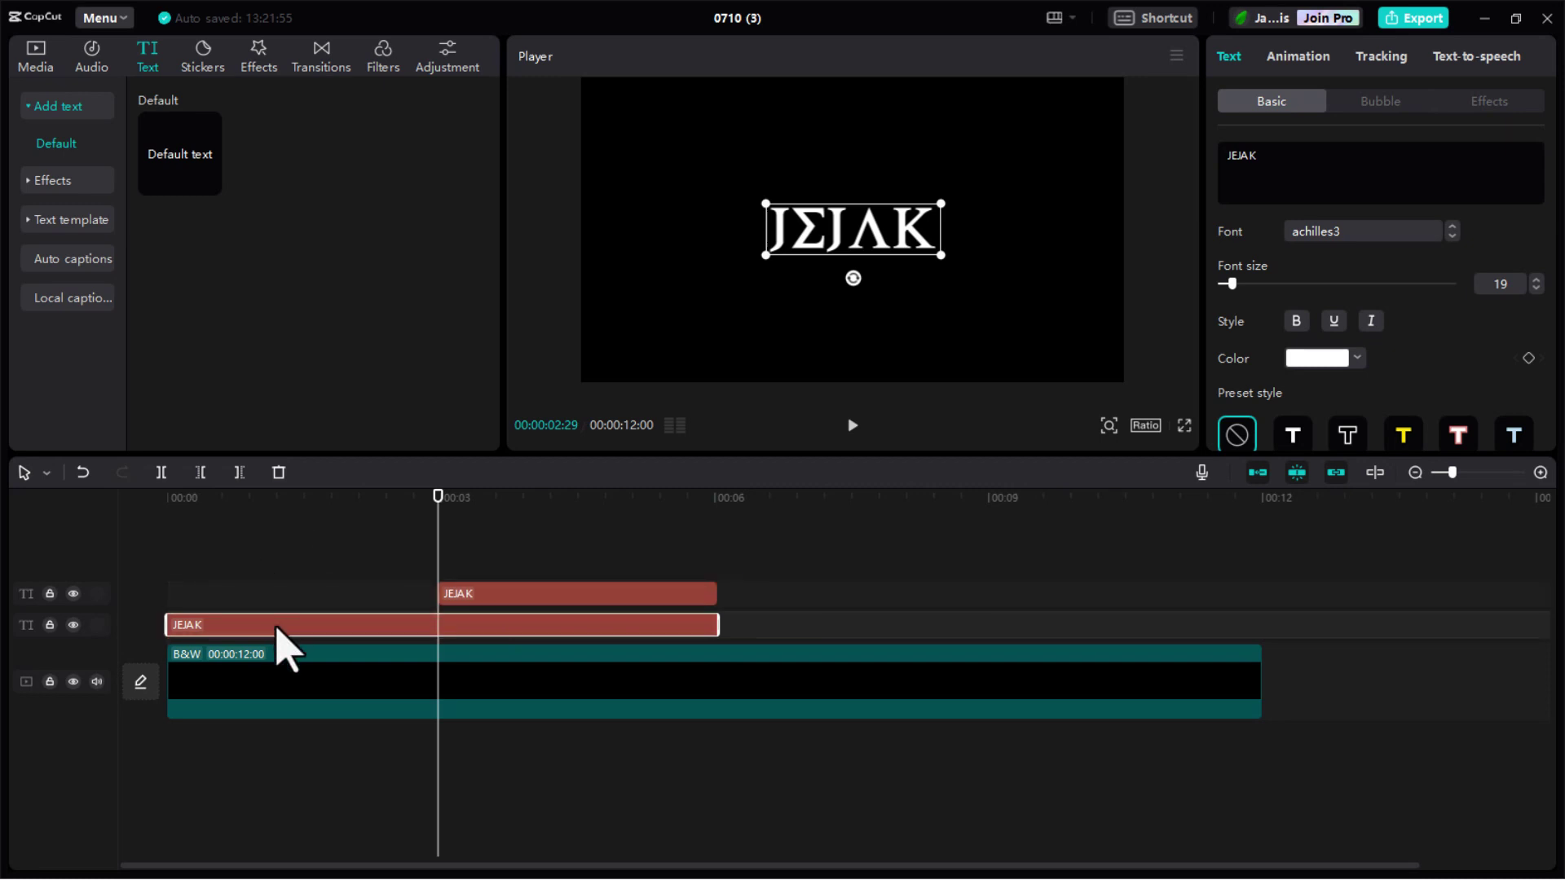
{"action": "left_click", "coordinate": [219, 499]}
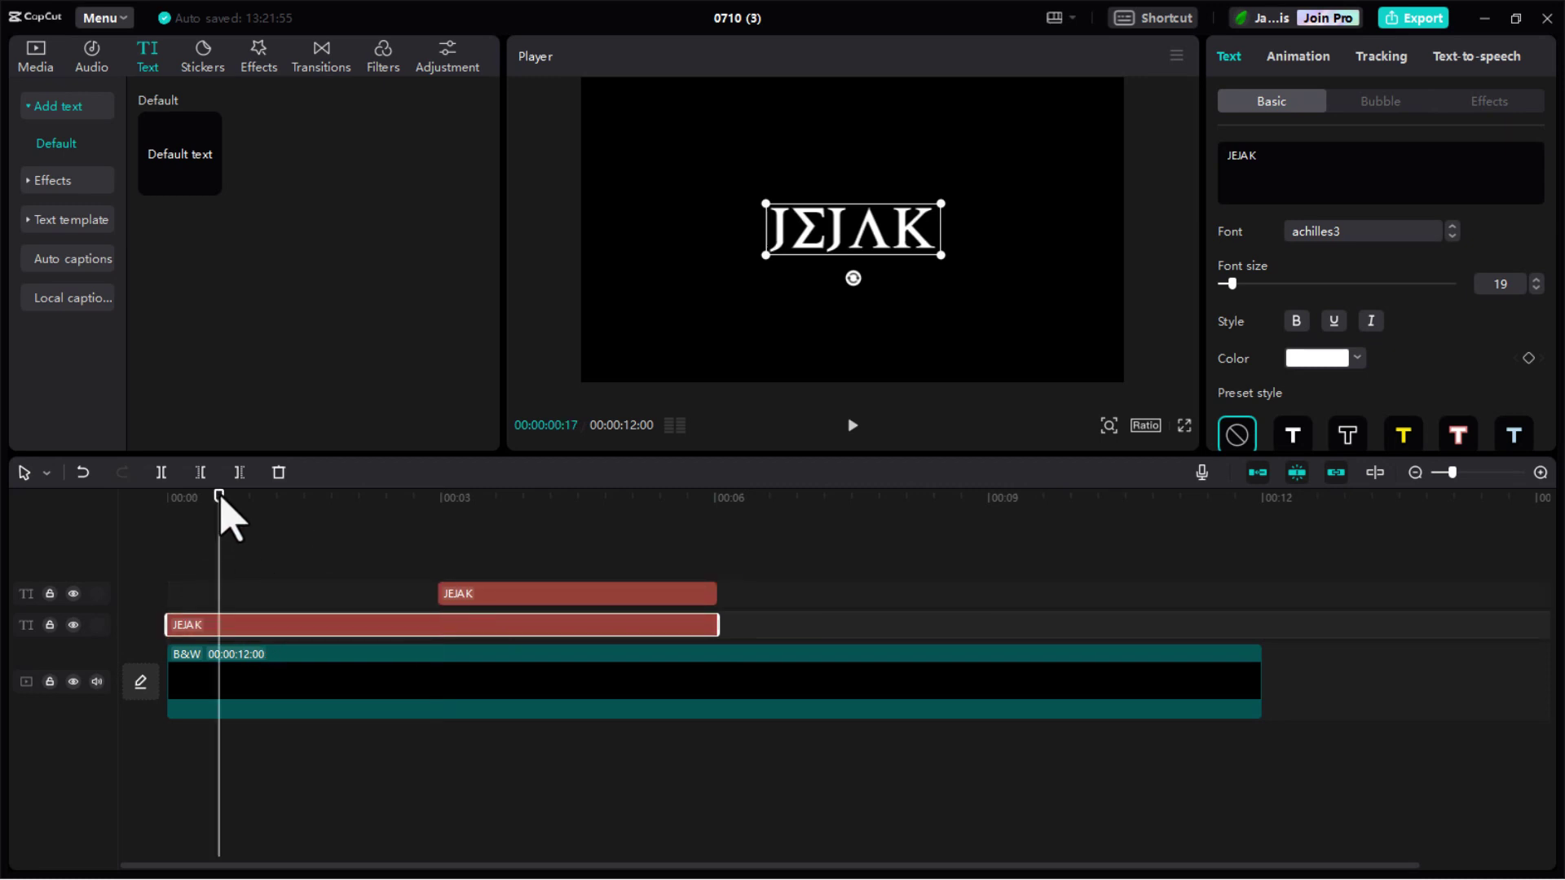
{"action": "left_click_drag", "start_coordinate": [220, 516], "coordinate": [258, 515]}
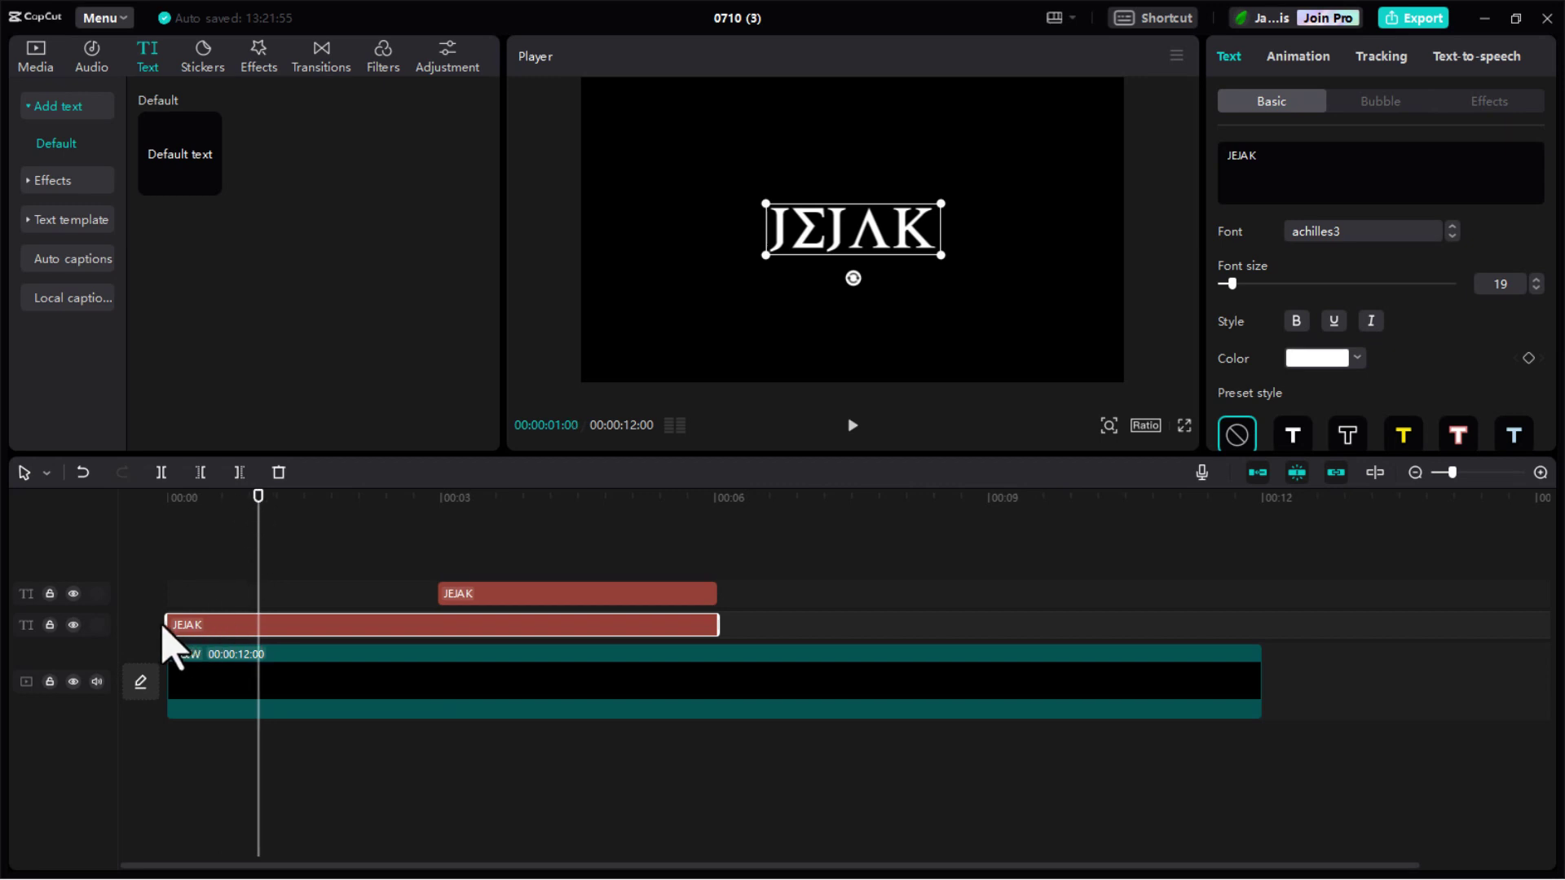
{"action": "left_click_drag", "start_coordinate": [173, 630], "coordinate": [259, 634]}
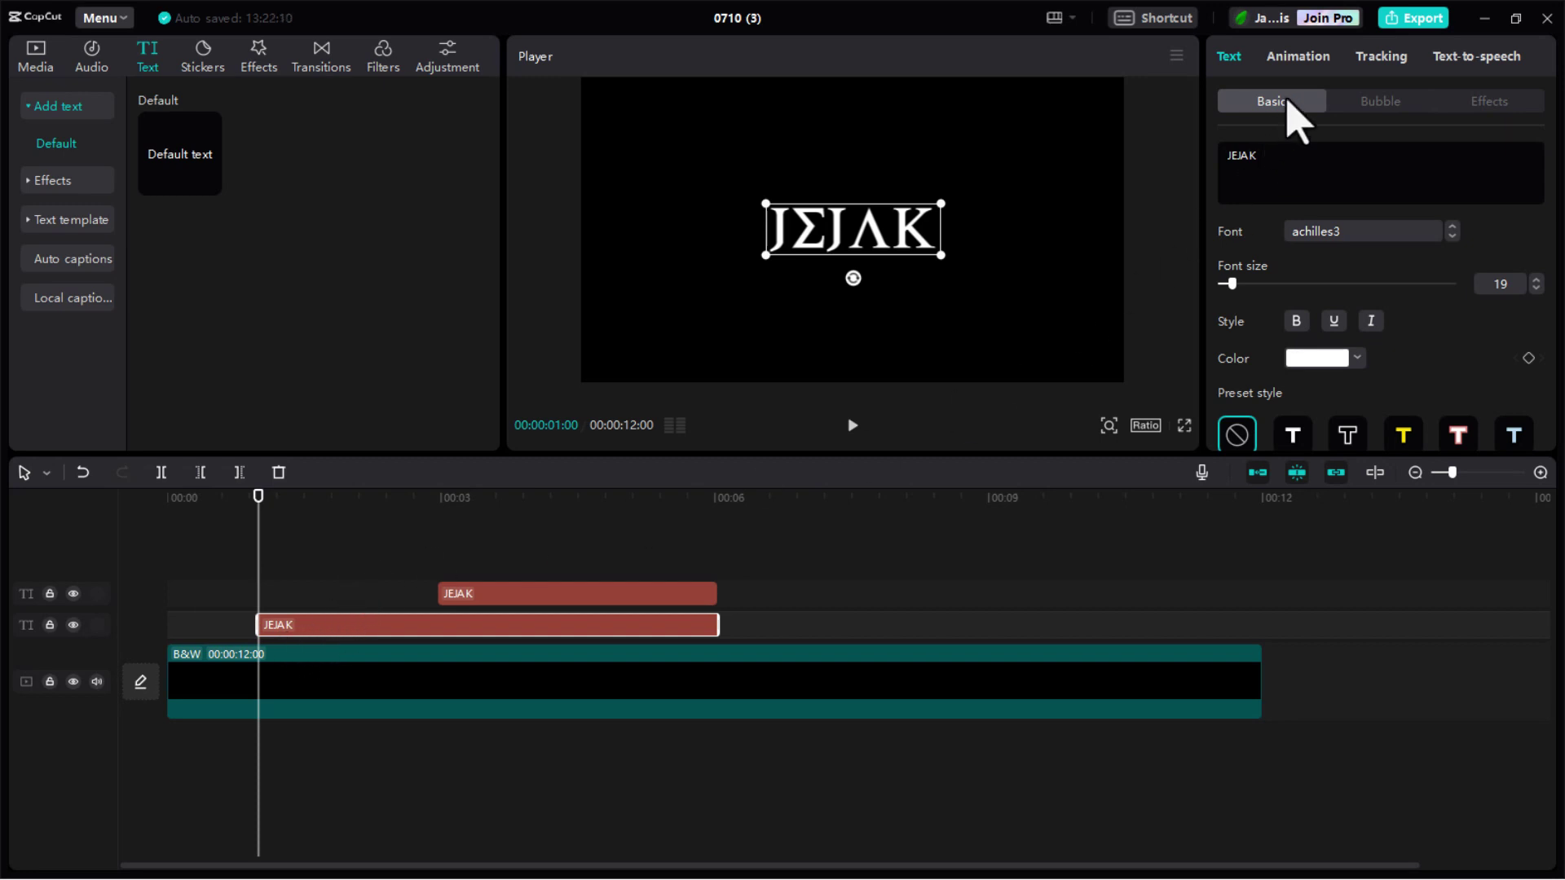
Apply the Fade In entrance animation to the lower JEJAK clip with a duration of 5.0 s
{"action": "left_click", "coordinate": [1302, 54]}
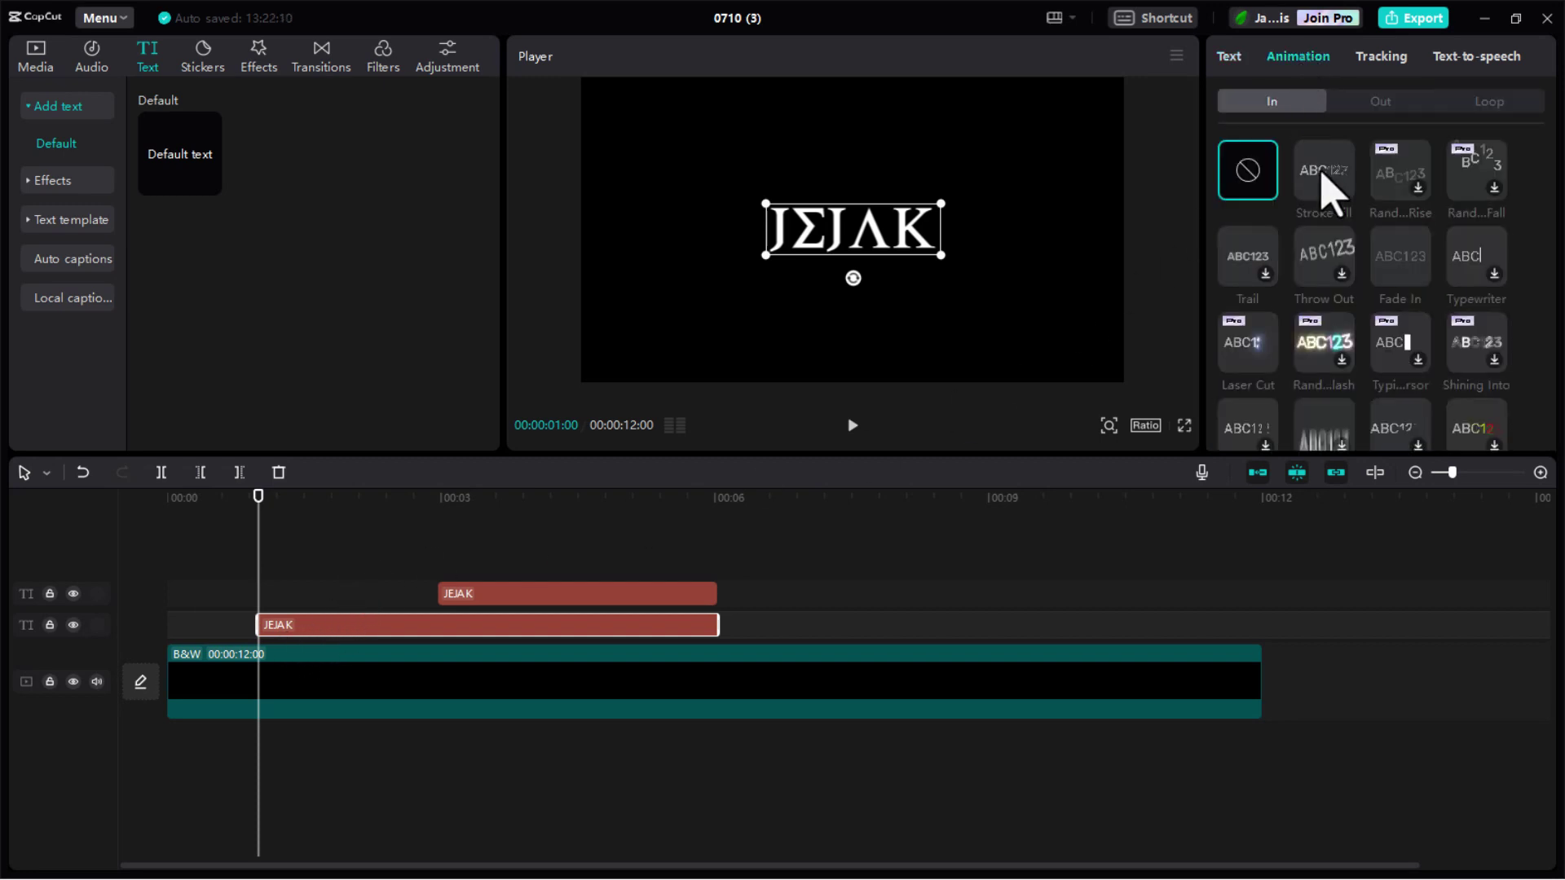
{"action": "left_click", "coordinate": [1396, 267]}
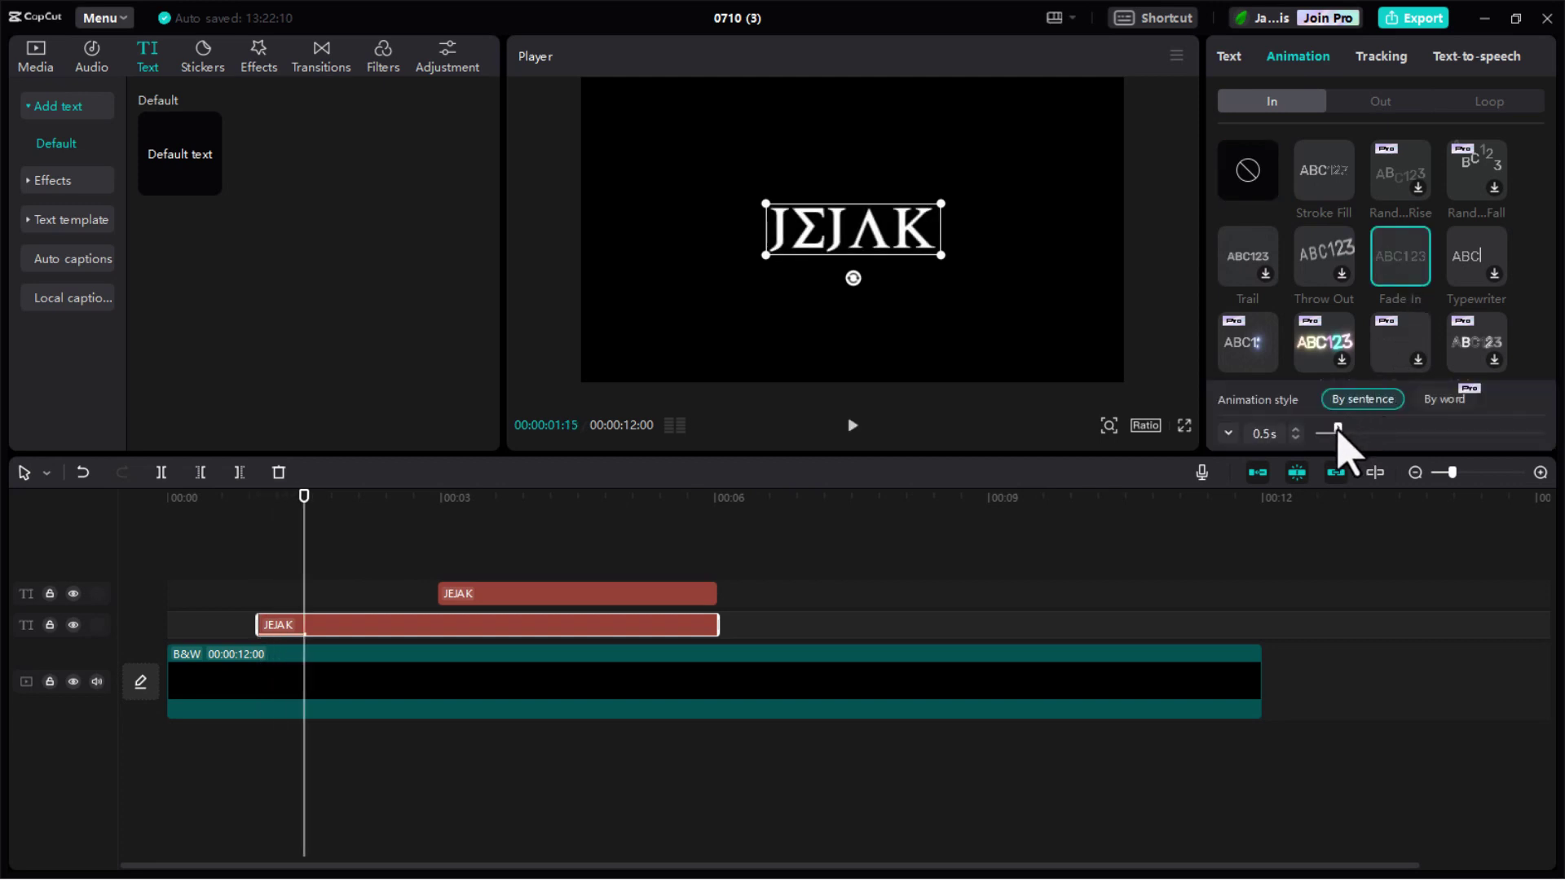
{"action": "left_click_drag", "start_coordinate": [1337, 430], "coordinate": [1531, 438]}
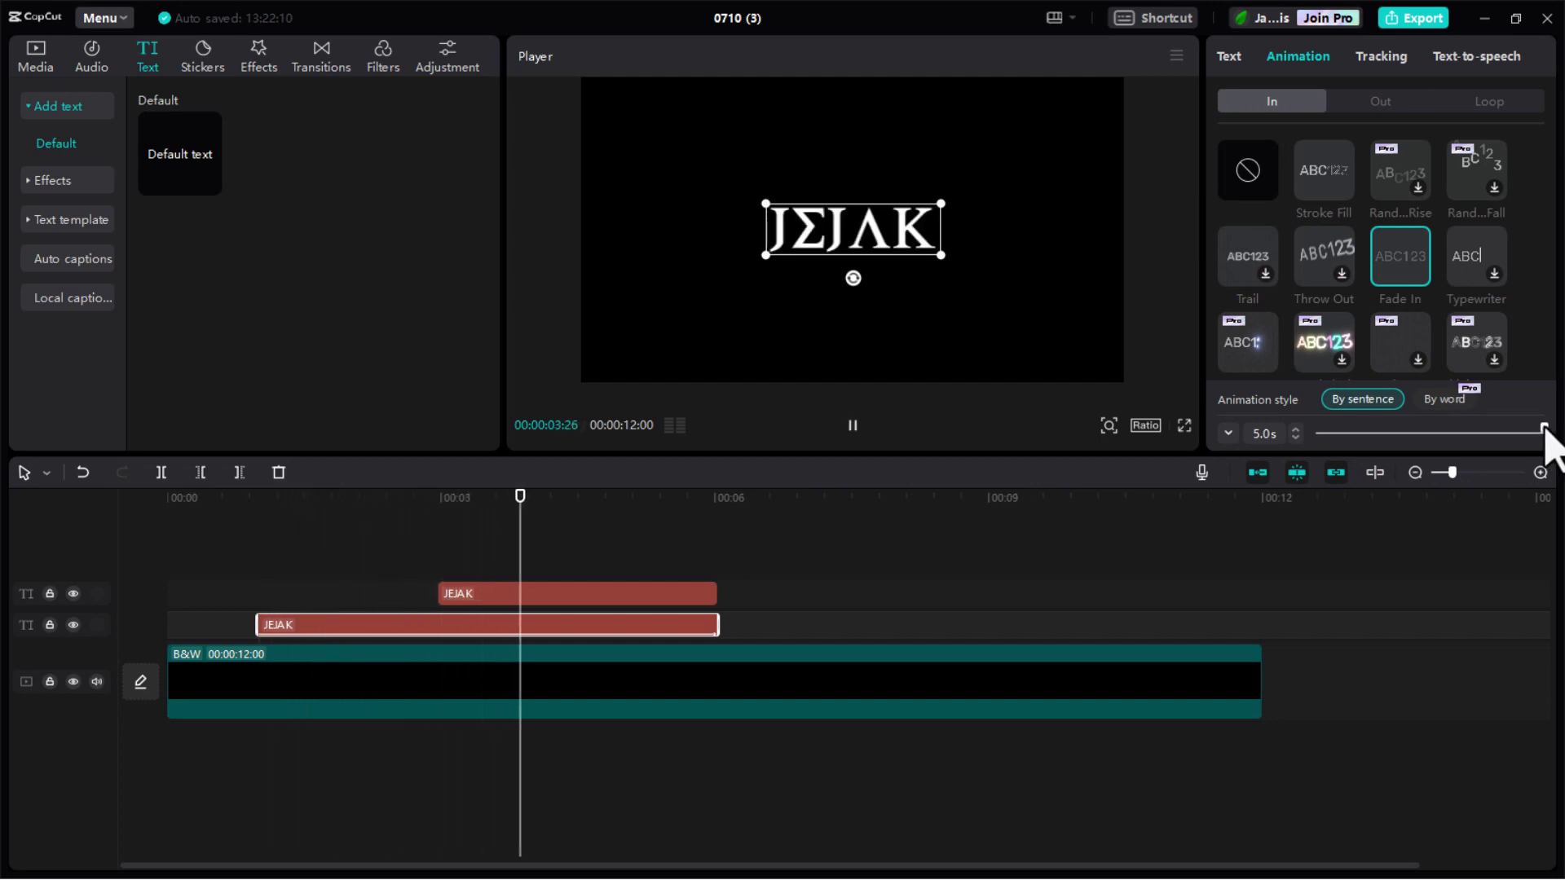
Apply the dark black-lettered ART text effect to the lower JEJAK clip
{"action": "left_click", "coordinate": [1229, 59]}
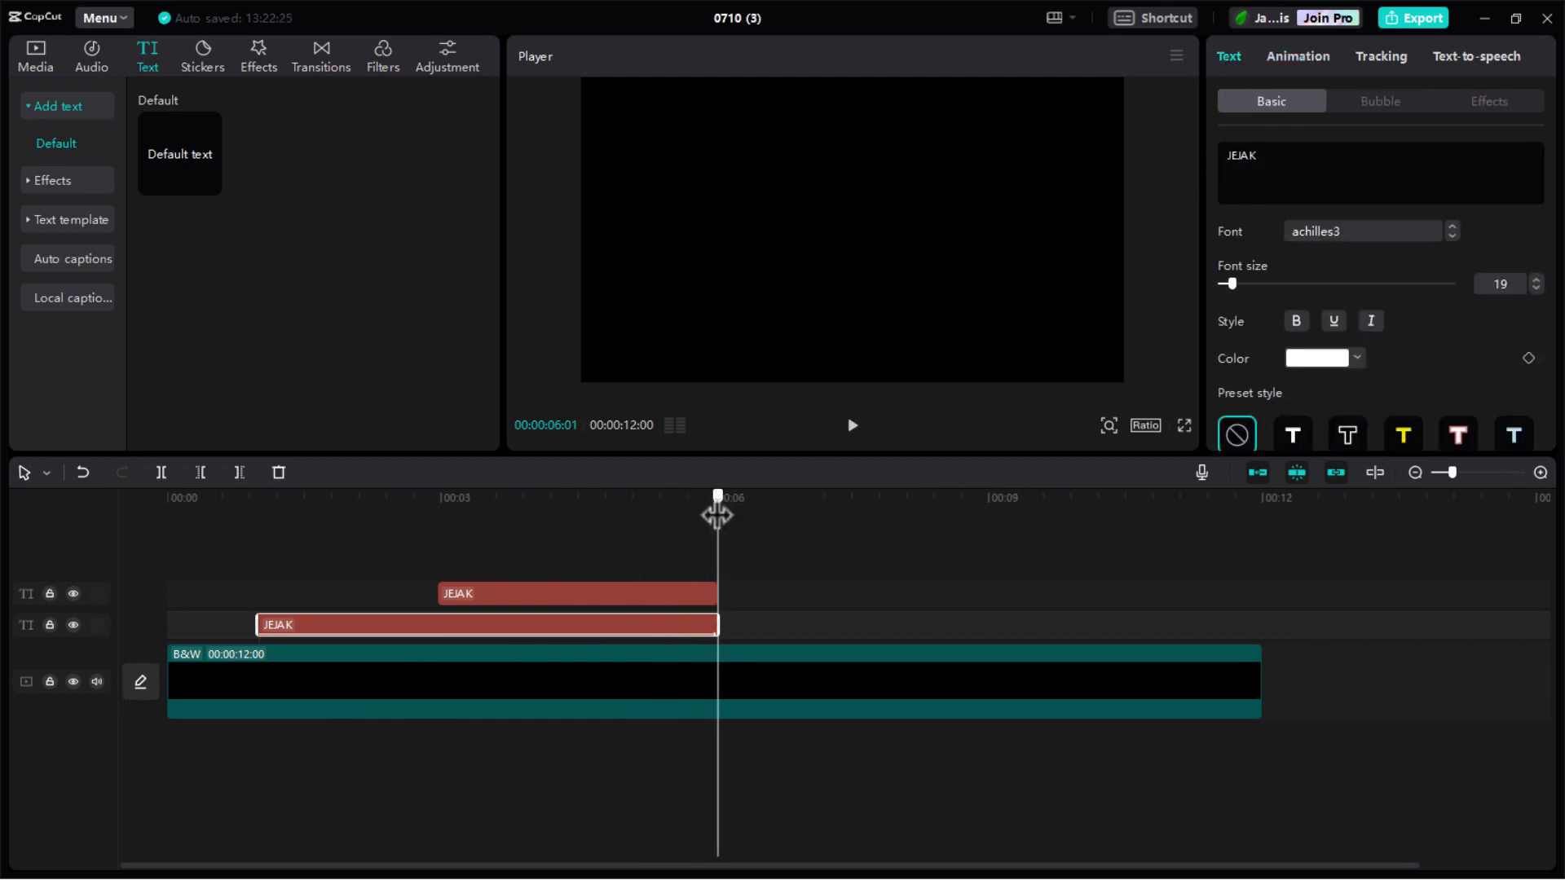
{"action": "left_click_drag", "start_coordinate": [717, 498], "coordinate": [382, 541]}
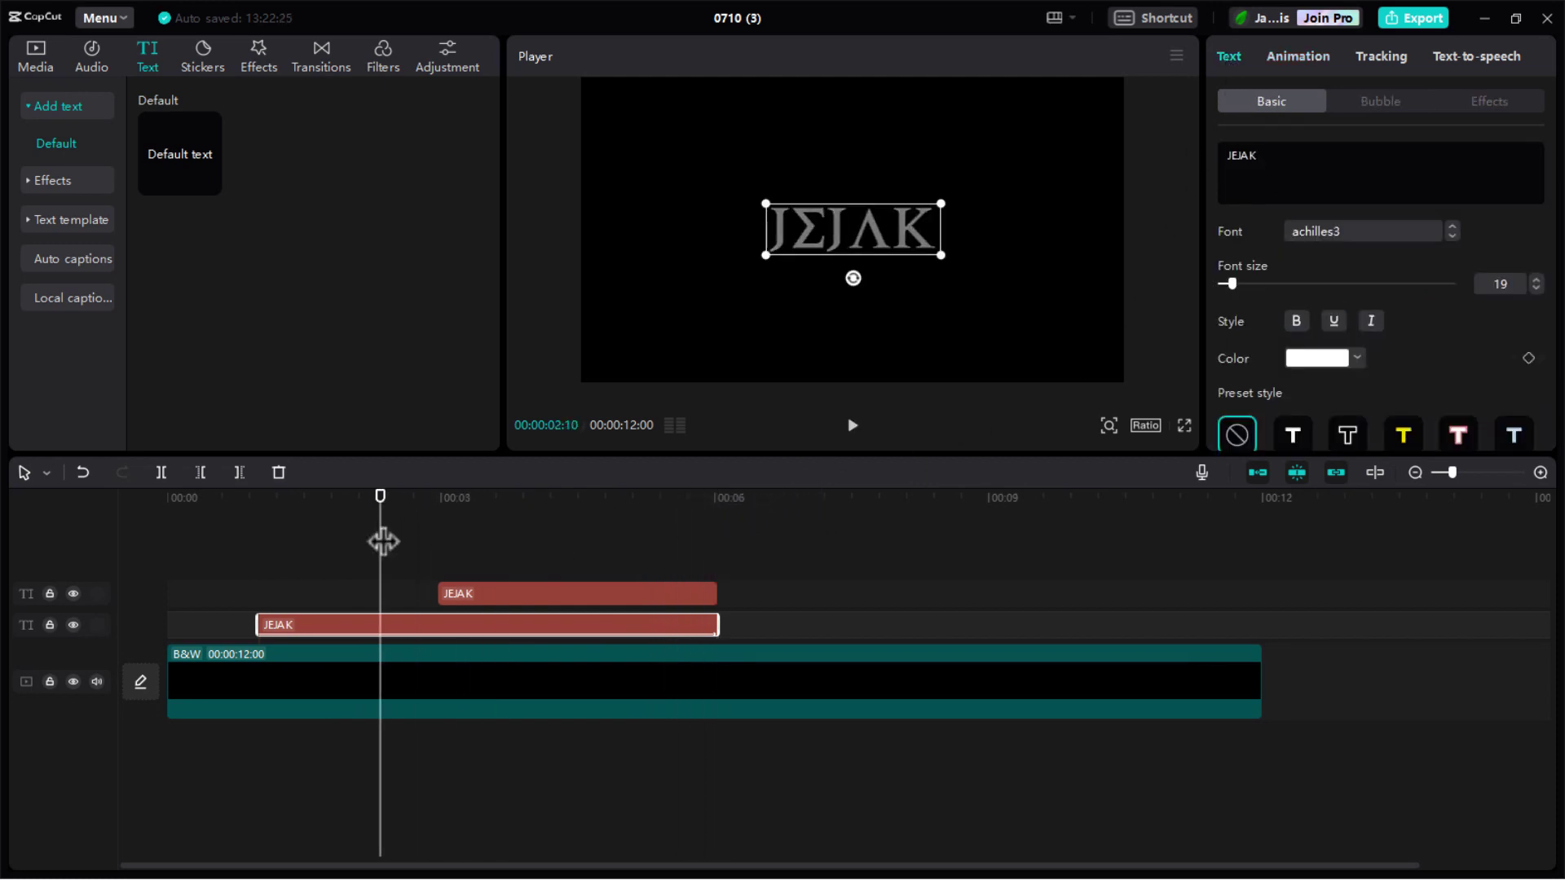
{"action": "left_click", "coordinate": [1485, 102]}
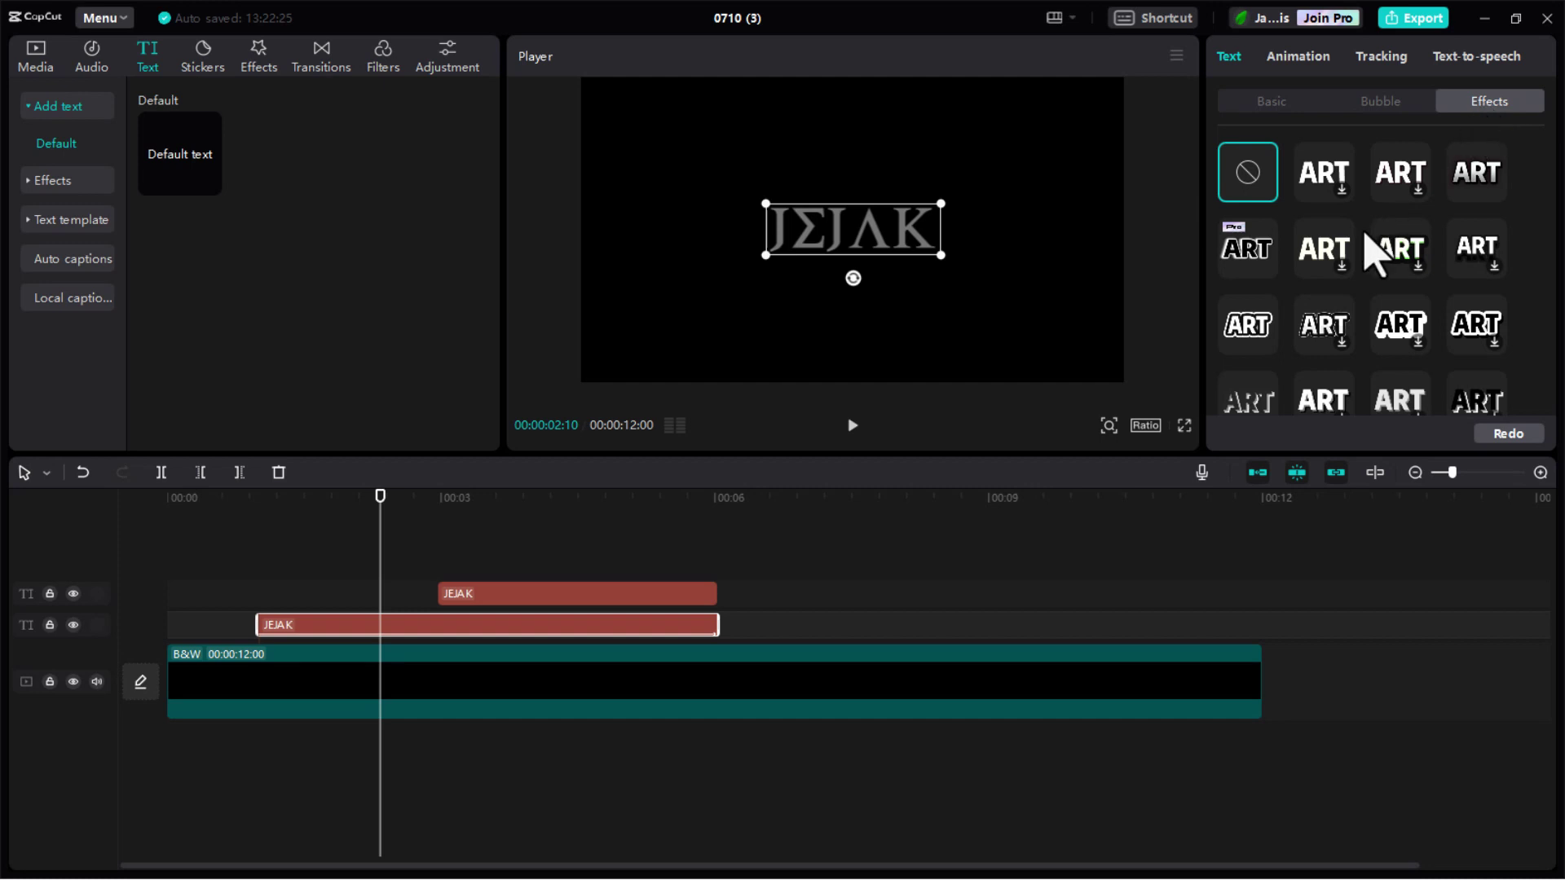
{"action": "scroll", "coordinate": [1370, 244], "scroll_direction": "down", "scroll_amount": 3}
{"action": "scroll", "coordinate": [1373, 253], "scroll_direction": "down", "scroll_amount": 1}
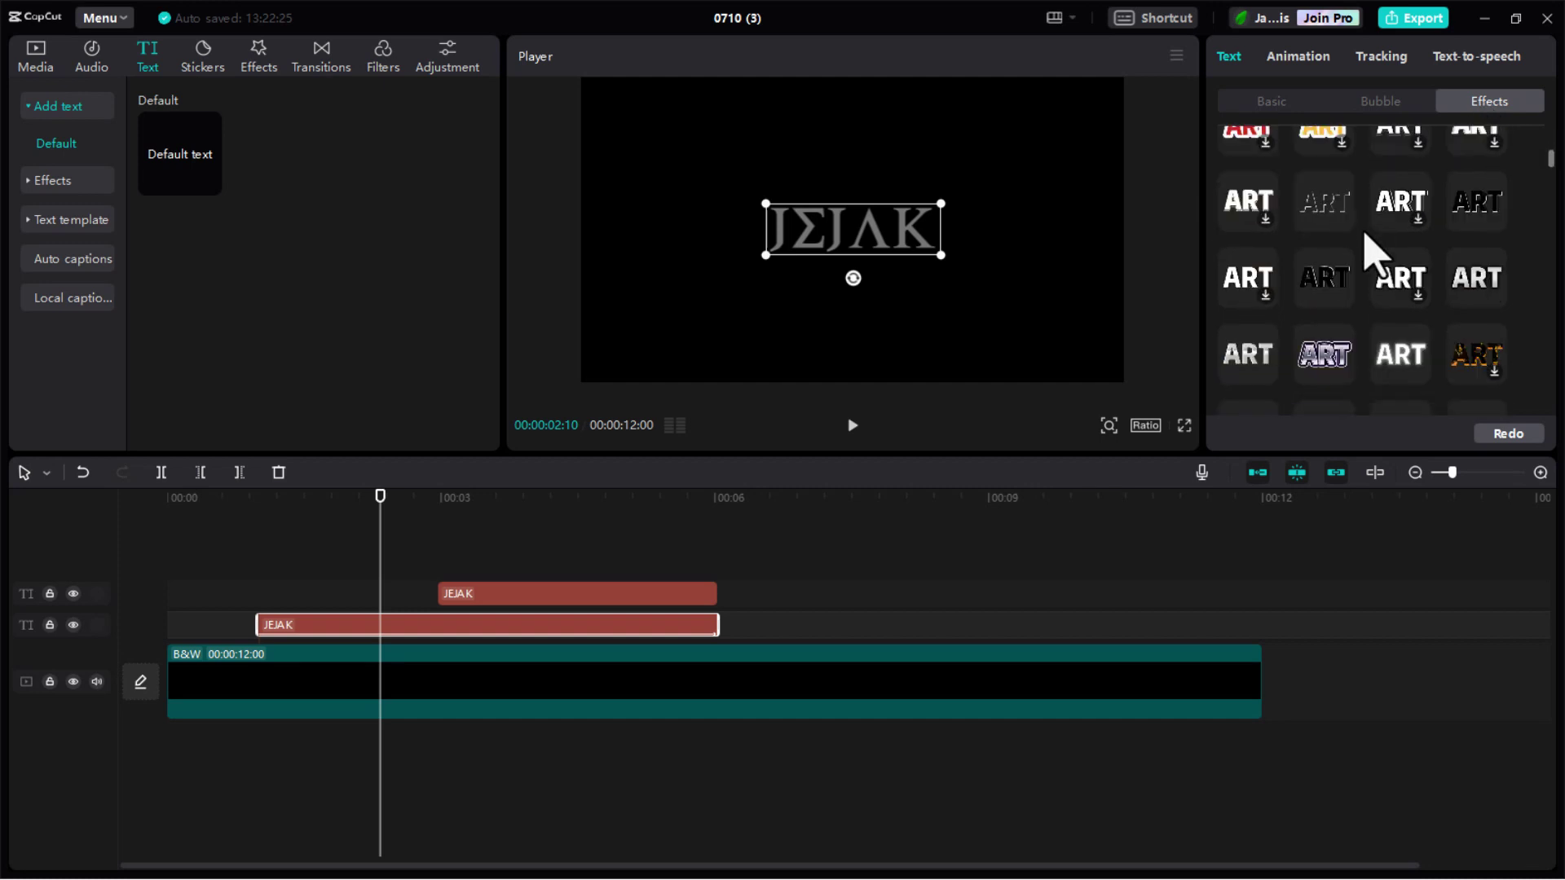
{"action": "scroll", "coordinate": [1366, 236], "scroll_direction": "down", "scroll_amount": 1}
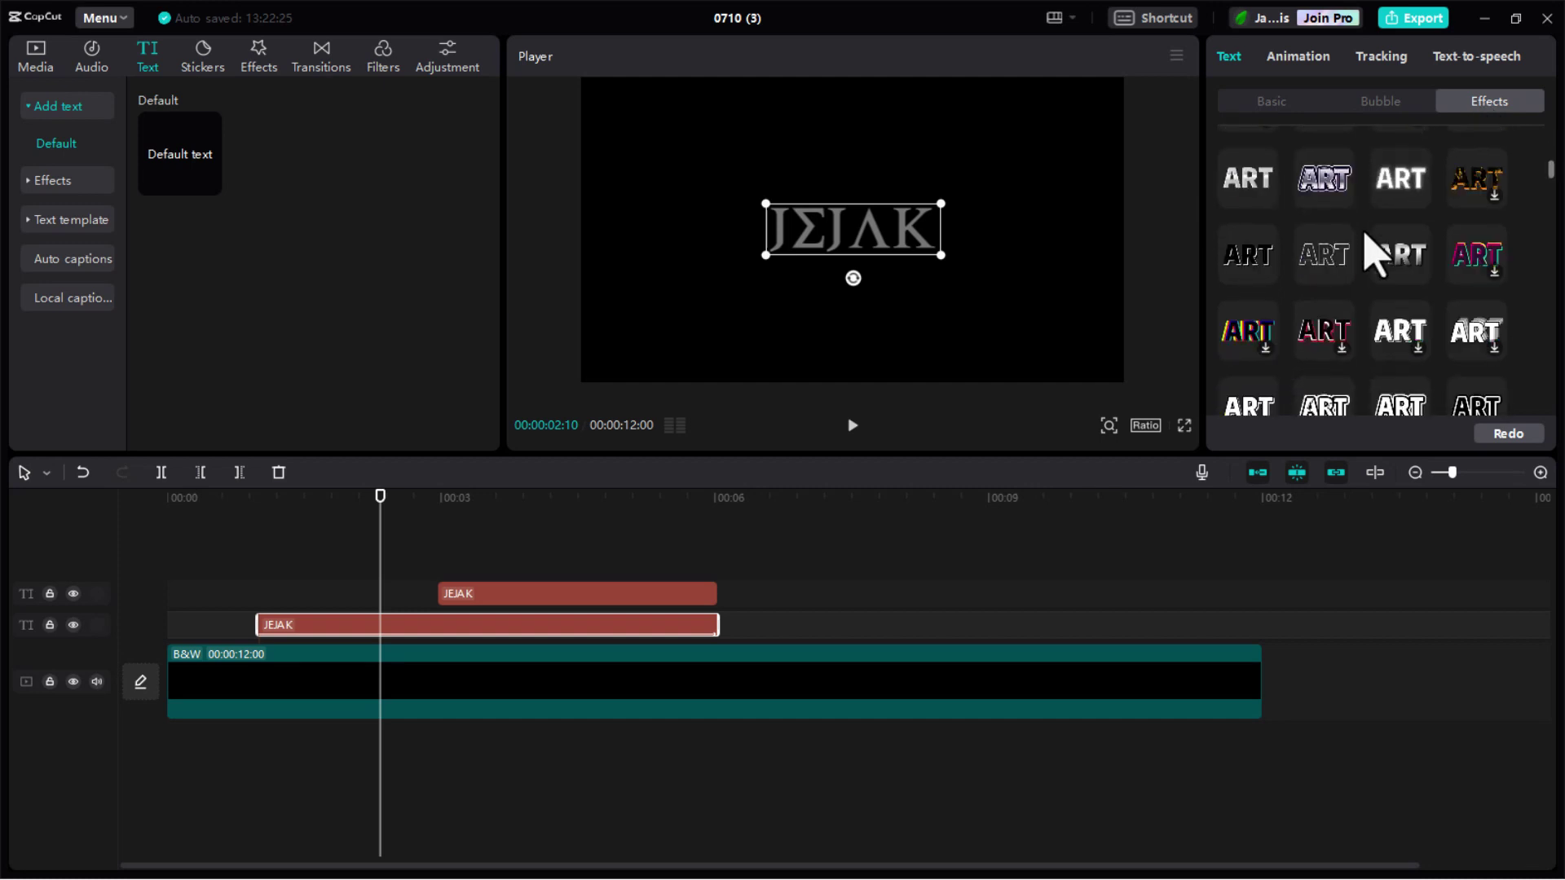
{"action": "left_click", "coordinate": [1326, 205]}
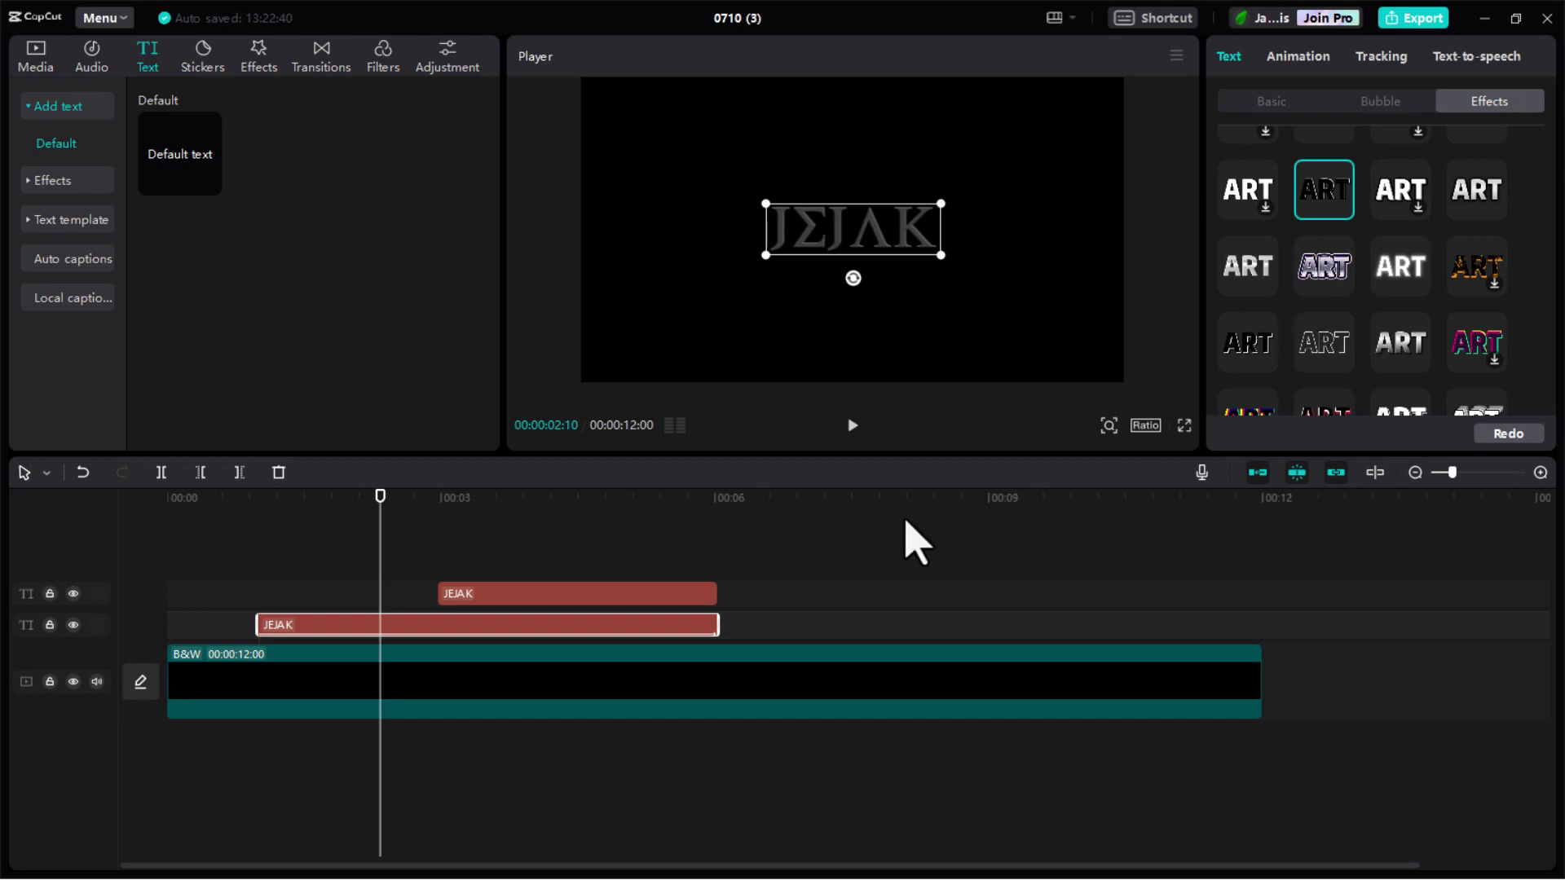
Apply the shaded silver gradient ART text effect to the upper JEJAK clip, trying the lighter grey one first
{"action": "left_click", "coordinate": [586, 503]}
{"action": "left_click", "coordinate": [583, 597]}
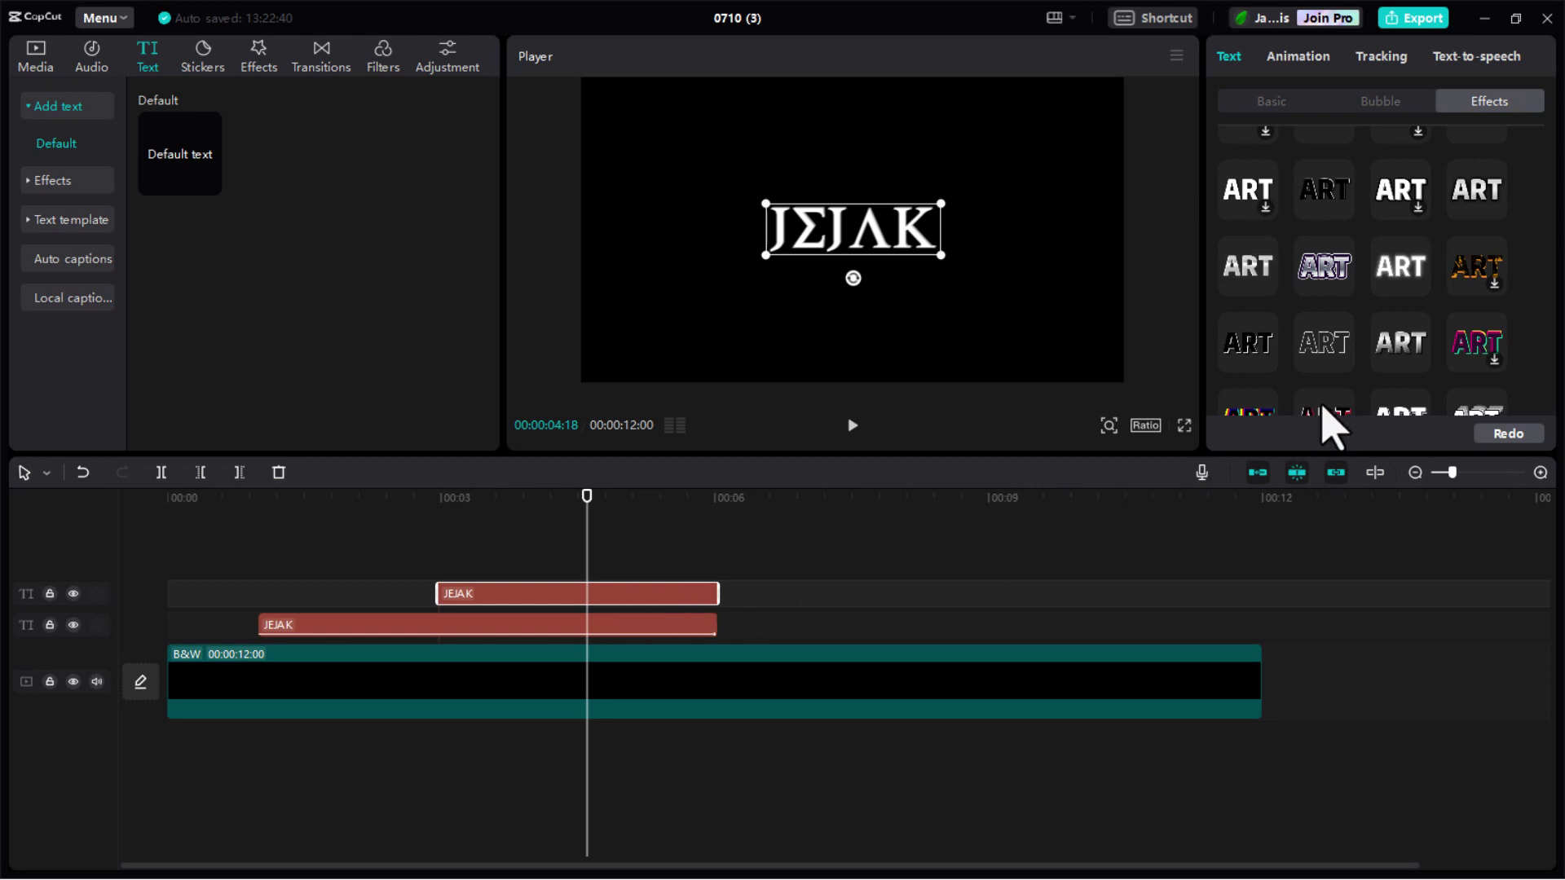
{"action": "left_click", "coordinate": [1247, 271]}
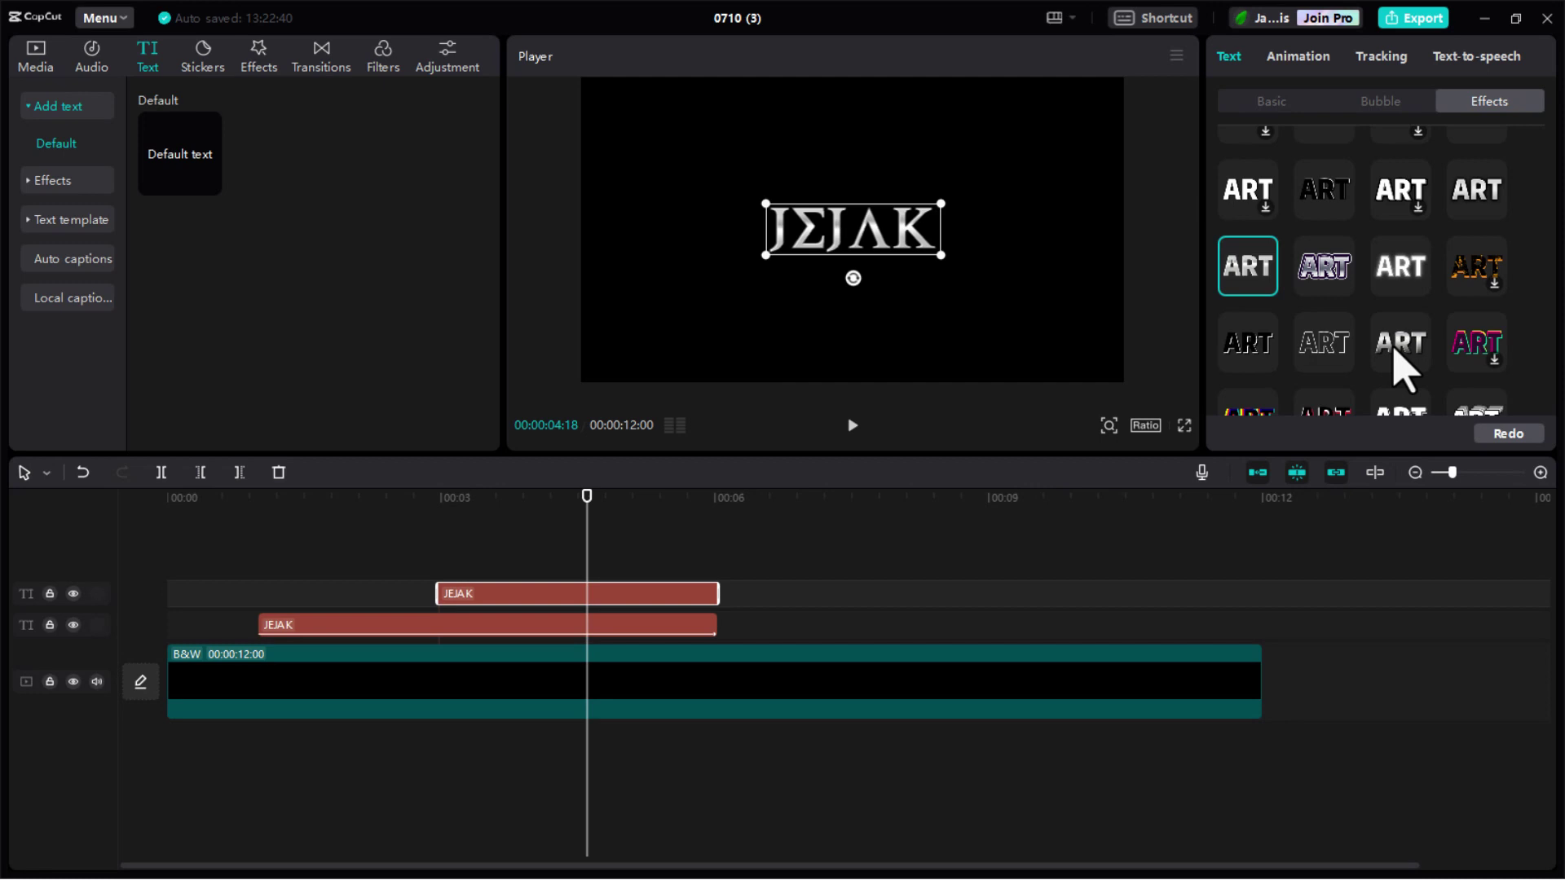
{"action": "left_click", "coordinate": [1401, 365]}
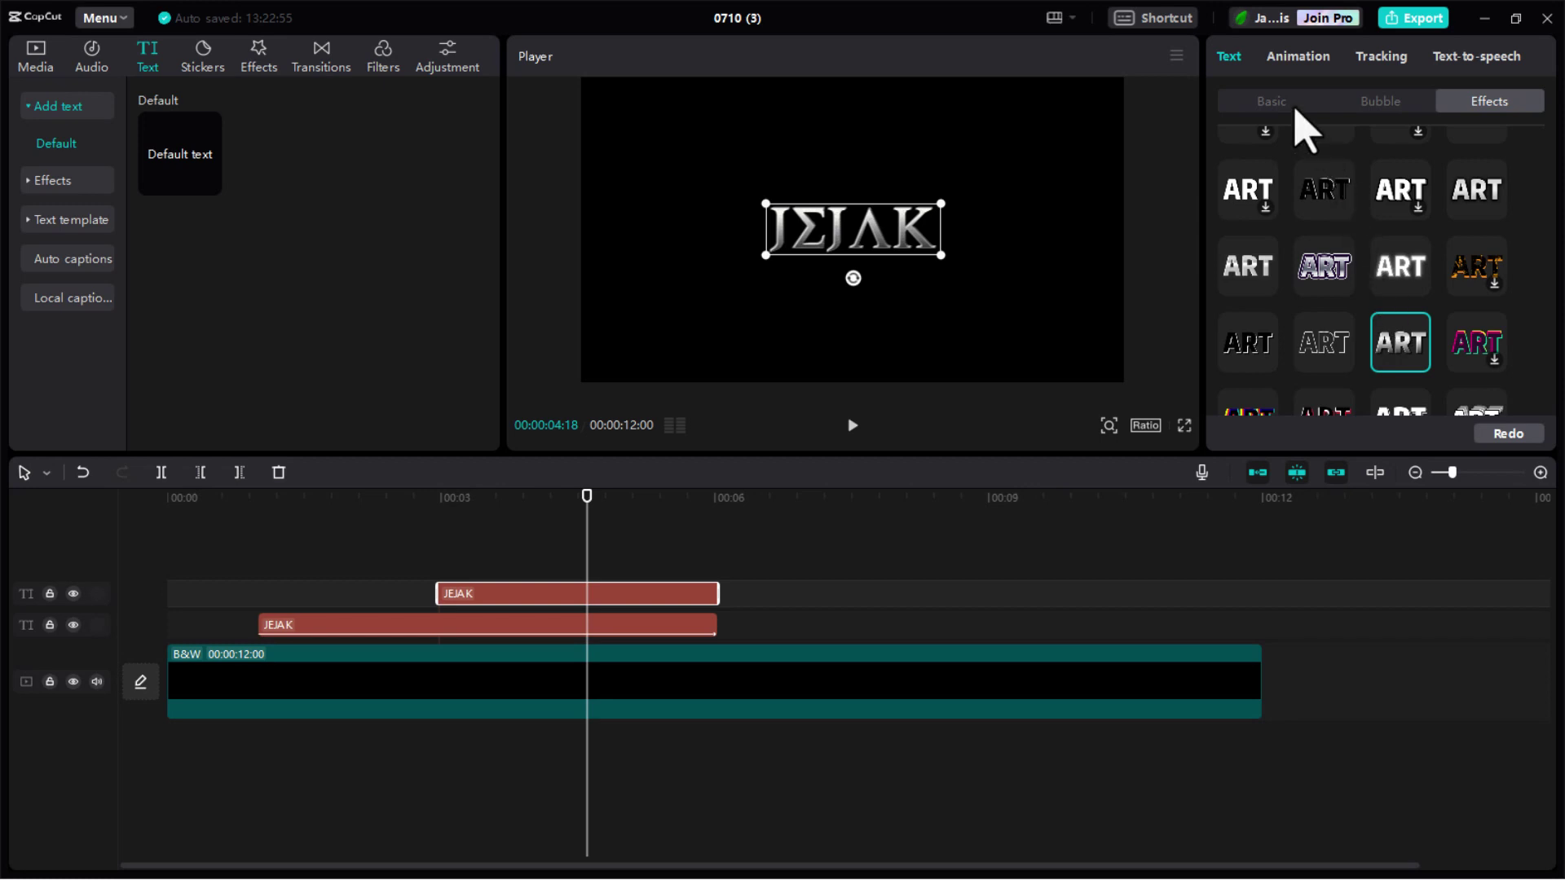
Apply the Laser Cut entrance animation to the upper JEJAK clip with a duration of 3.1 s and play back the title
{"action": "left_click", "coordinate": [1288, 59]}
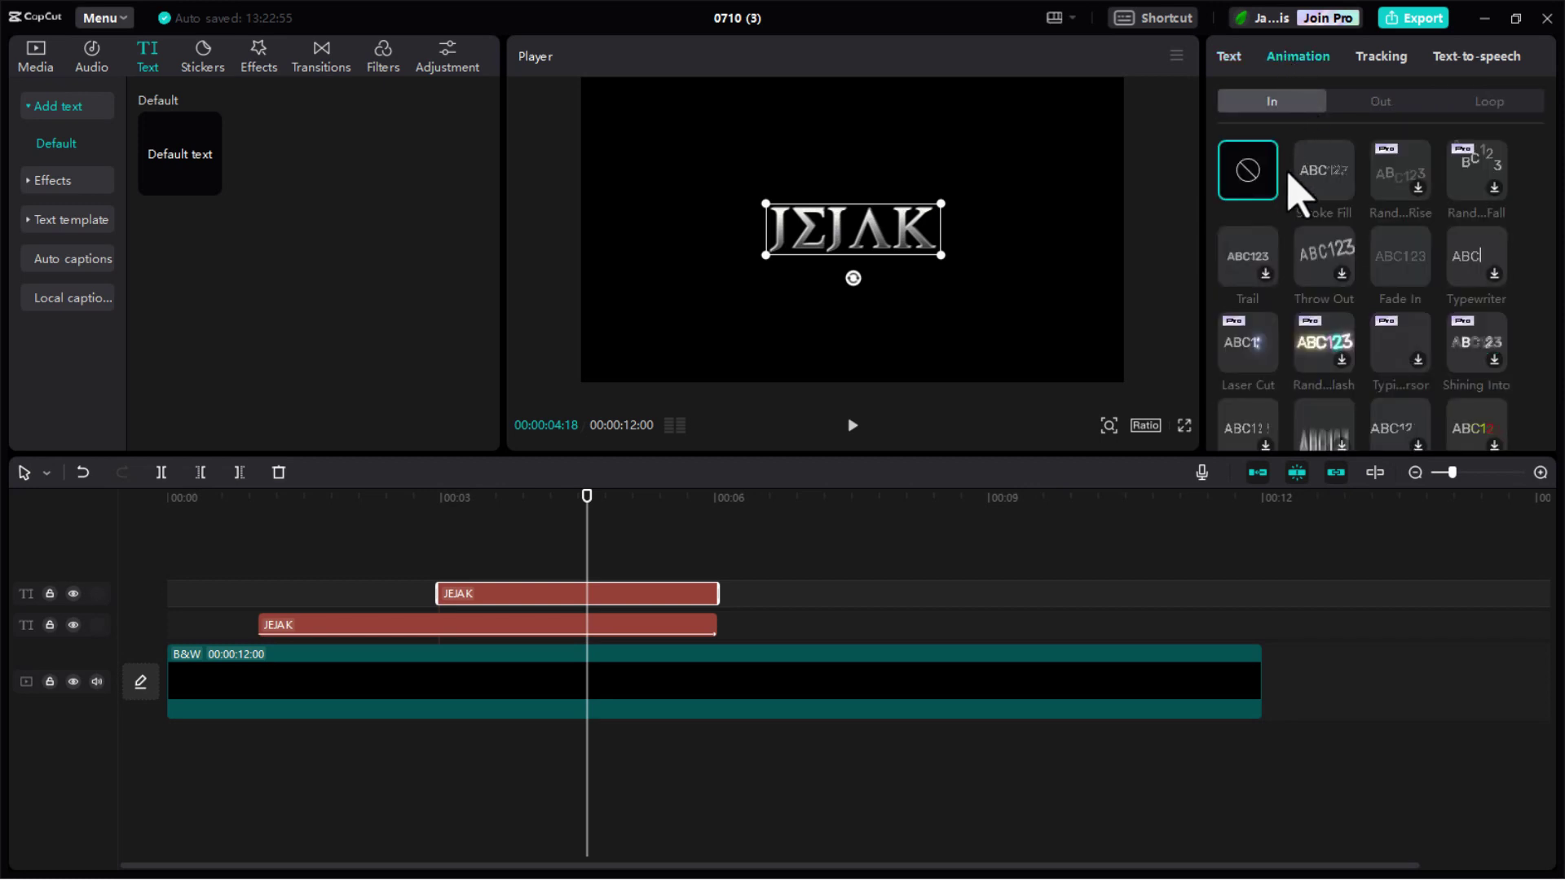
{"action": "left_click", "coordinate": [1252, 367]}
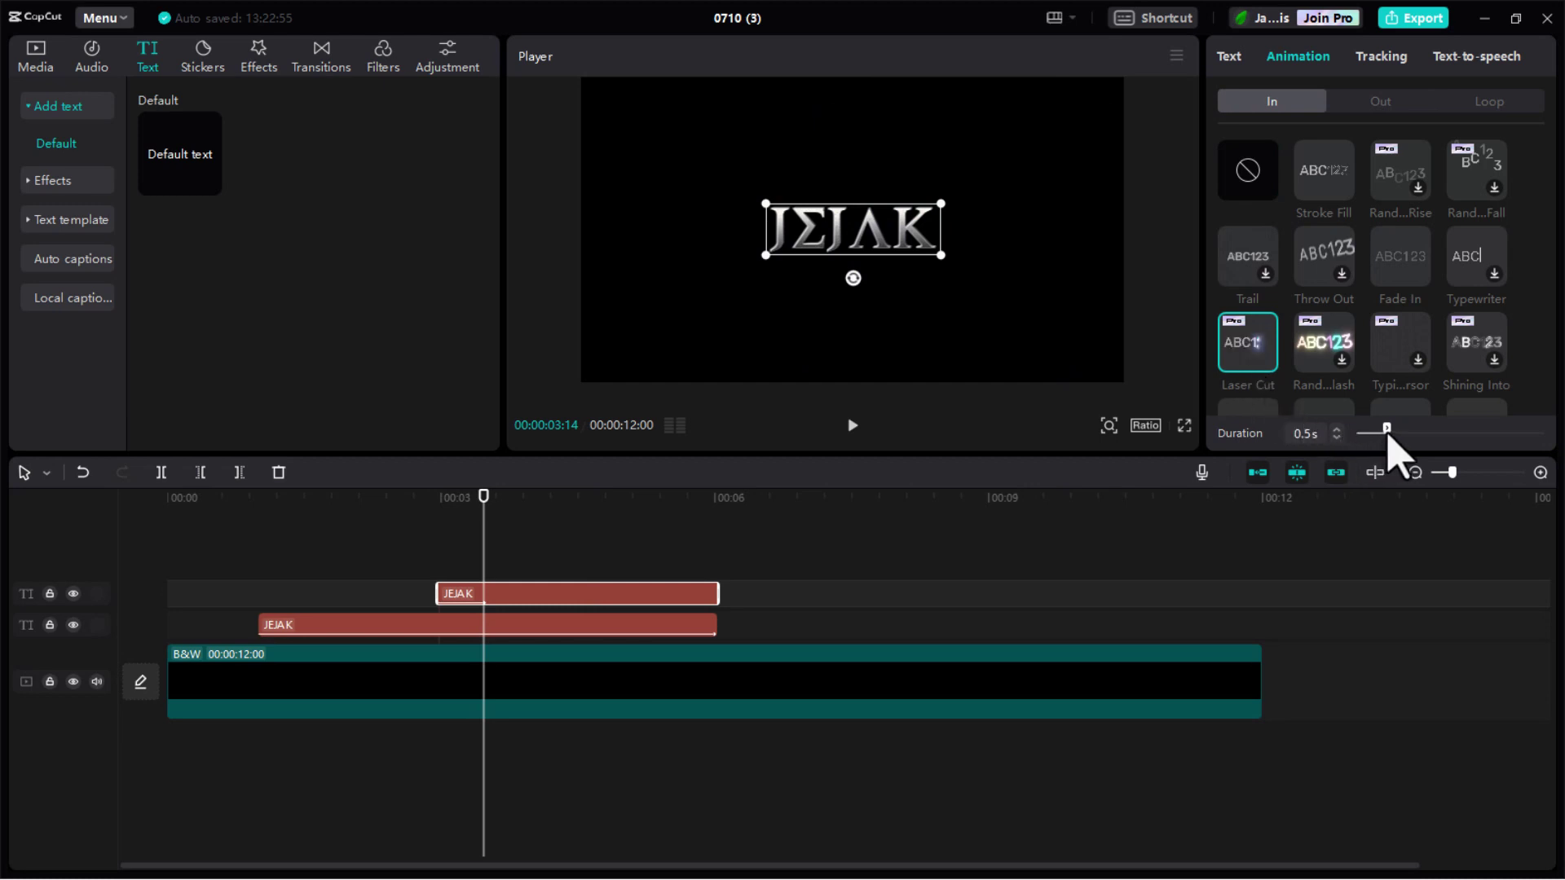
{"action": "left_click_drag", "start_coordinate": [1388, 432], "coordinate": [1550, 440]}
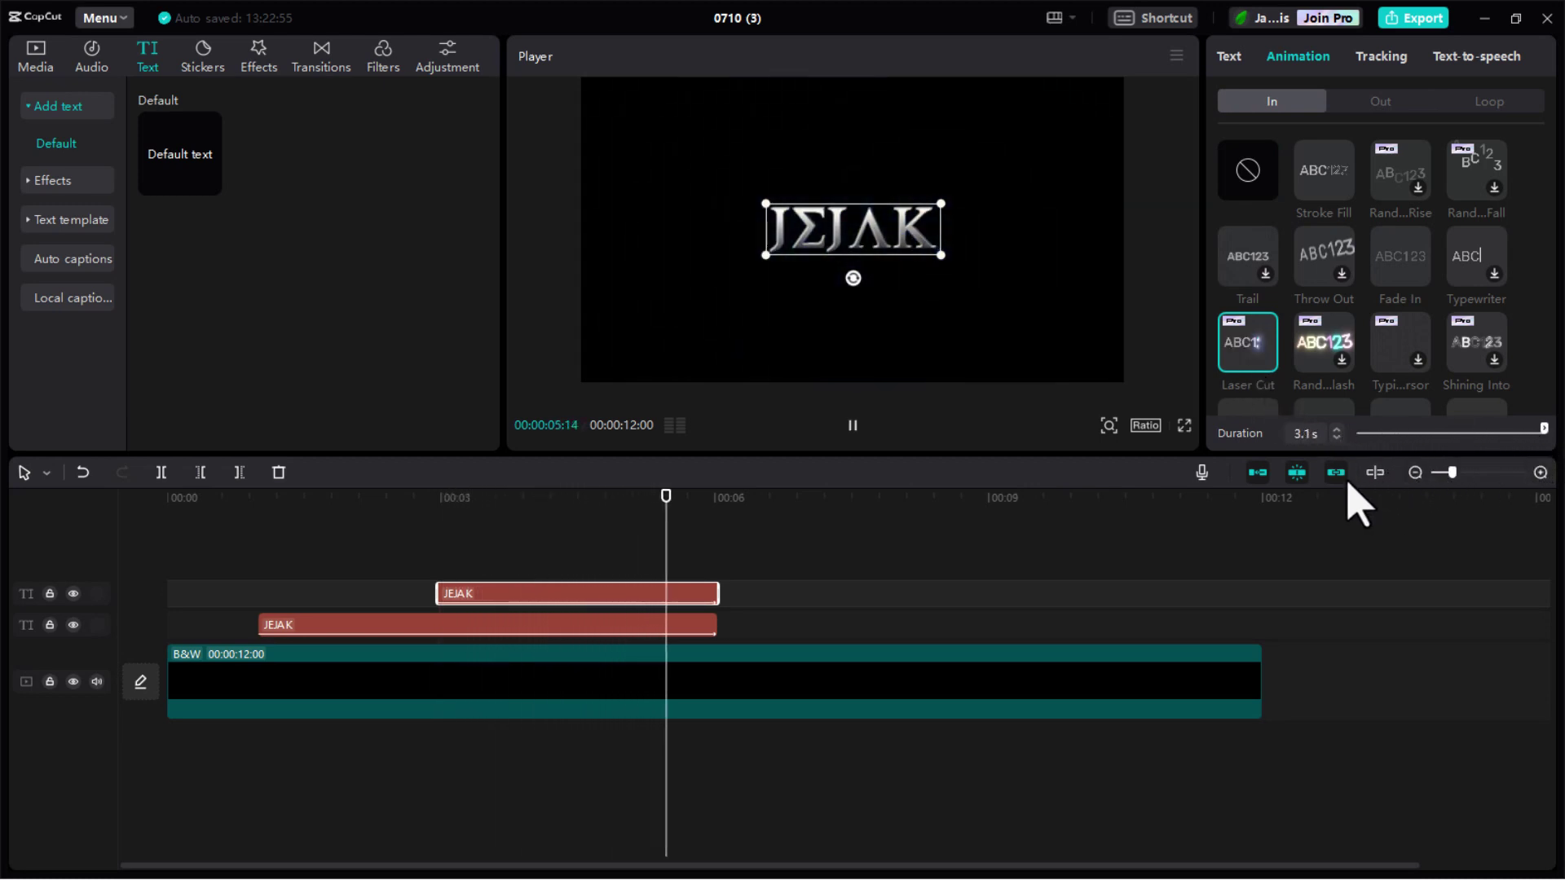
{"action": "key", "text": "space"}
{"action": "left_click_drag", "start_coordinate": [718, 519], "coordinate": [222, 563]}
{"action": "left_click", "coordinate": [852, 424]}
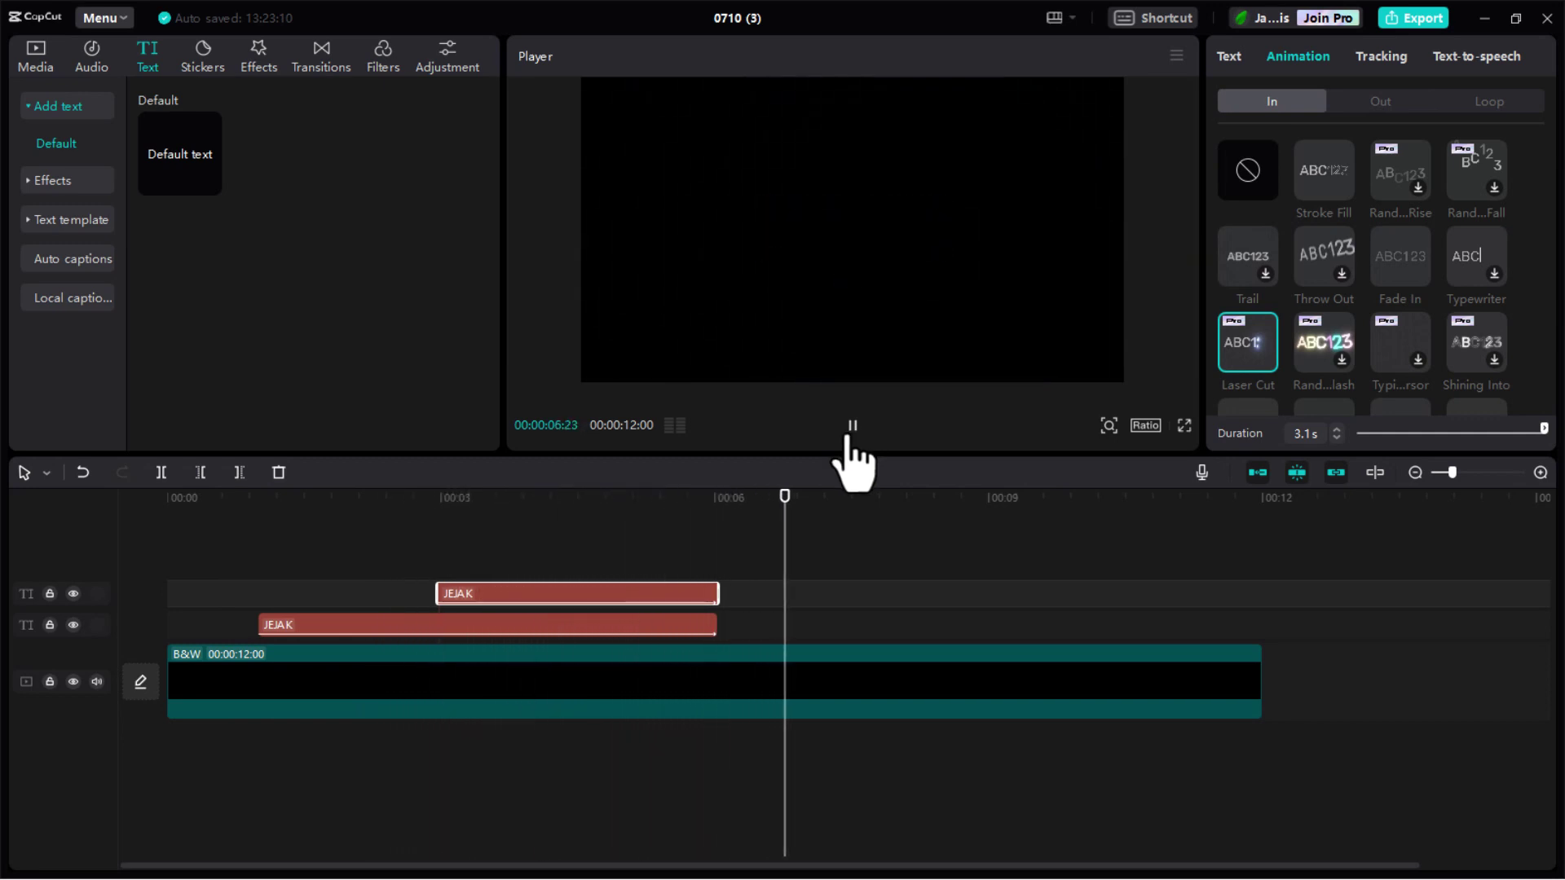
{"action": "left_click", "coordinate": [846, 495]}
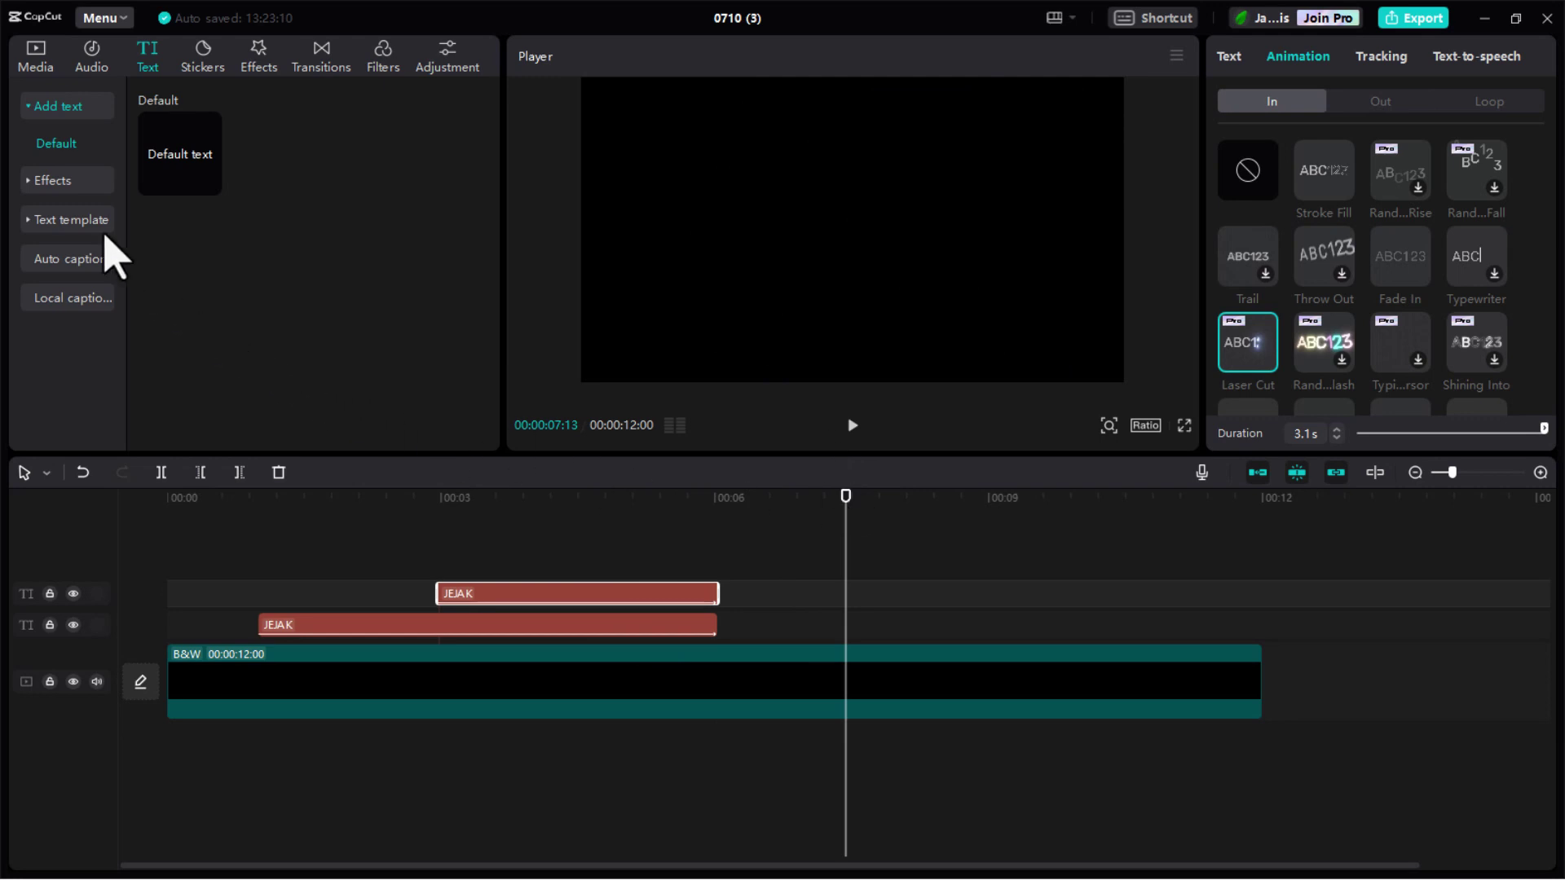
Add pidio begron.mp4 at the start of a new track above the text and trim its end to 00:00:06:01, level with the JEJAK clips
{"action": "left_click", "coordinate": [35, 59]}
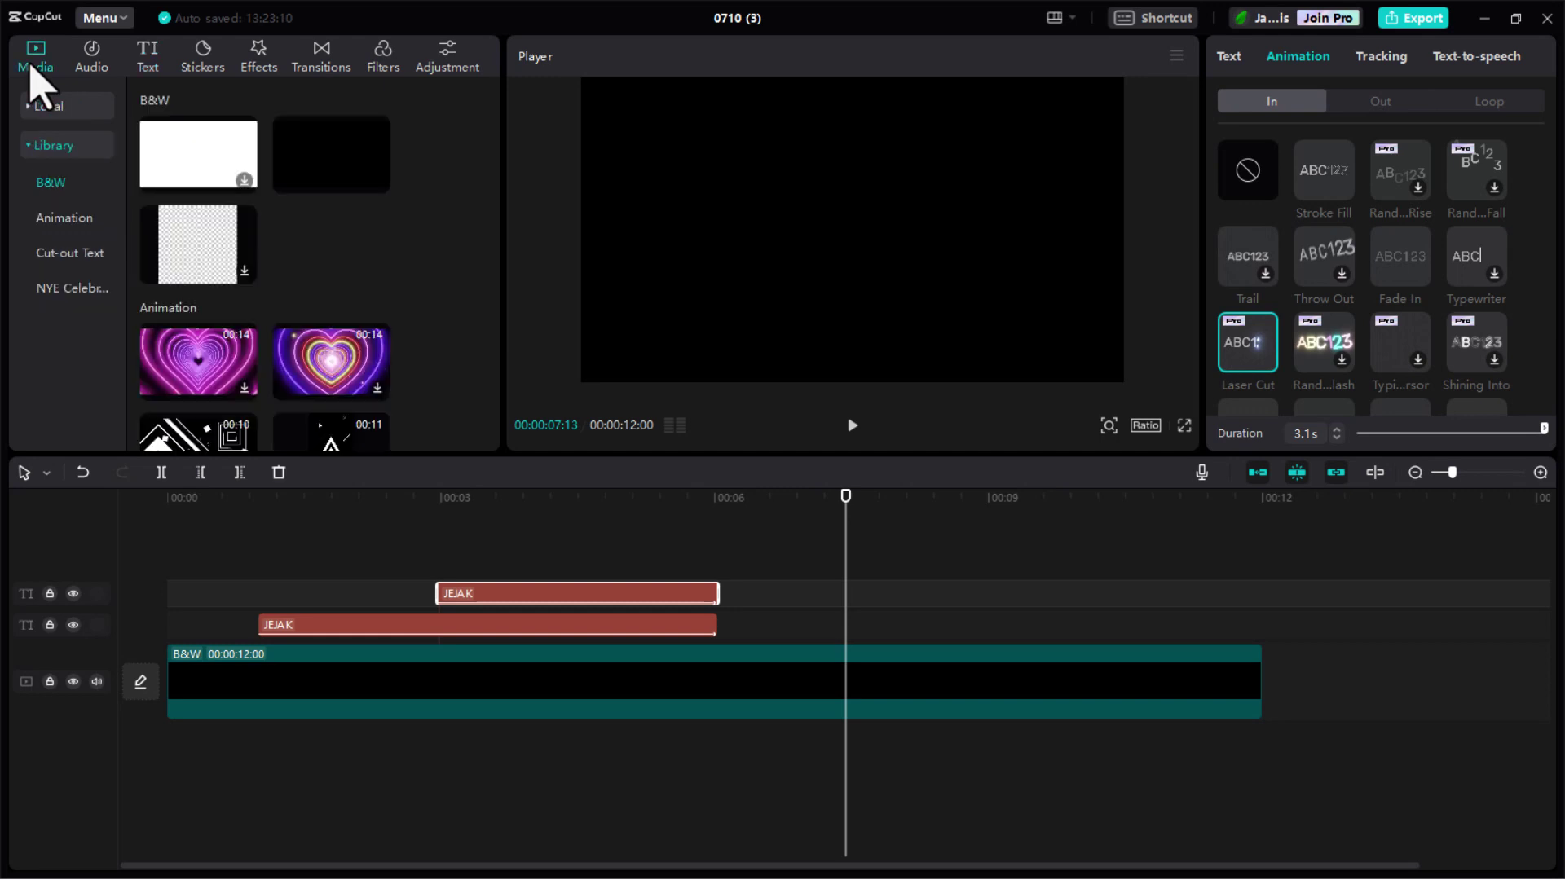
{"action": "left_click", "coordinate": [54, 105]}
{"action": "left_click_drag", "start_coordinate": [165, 232], "coordinate": [161, 553]}
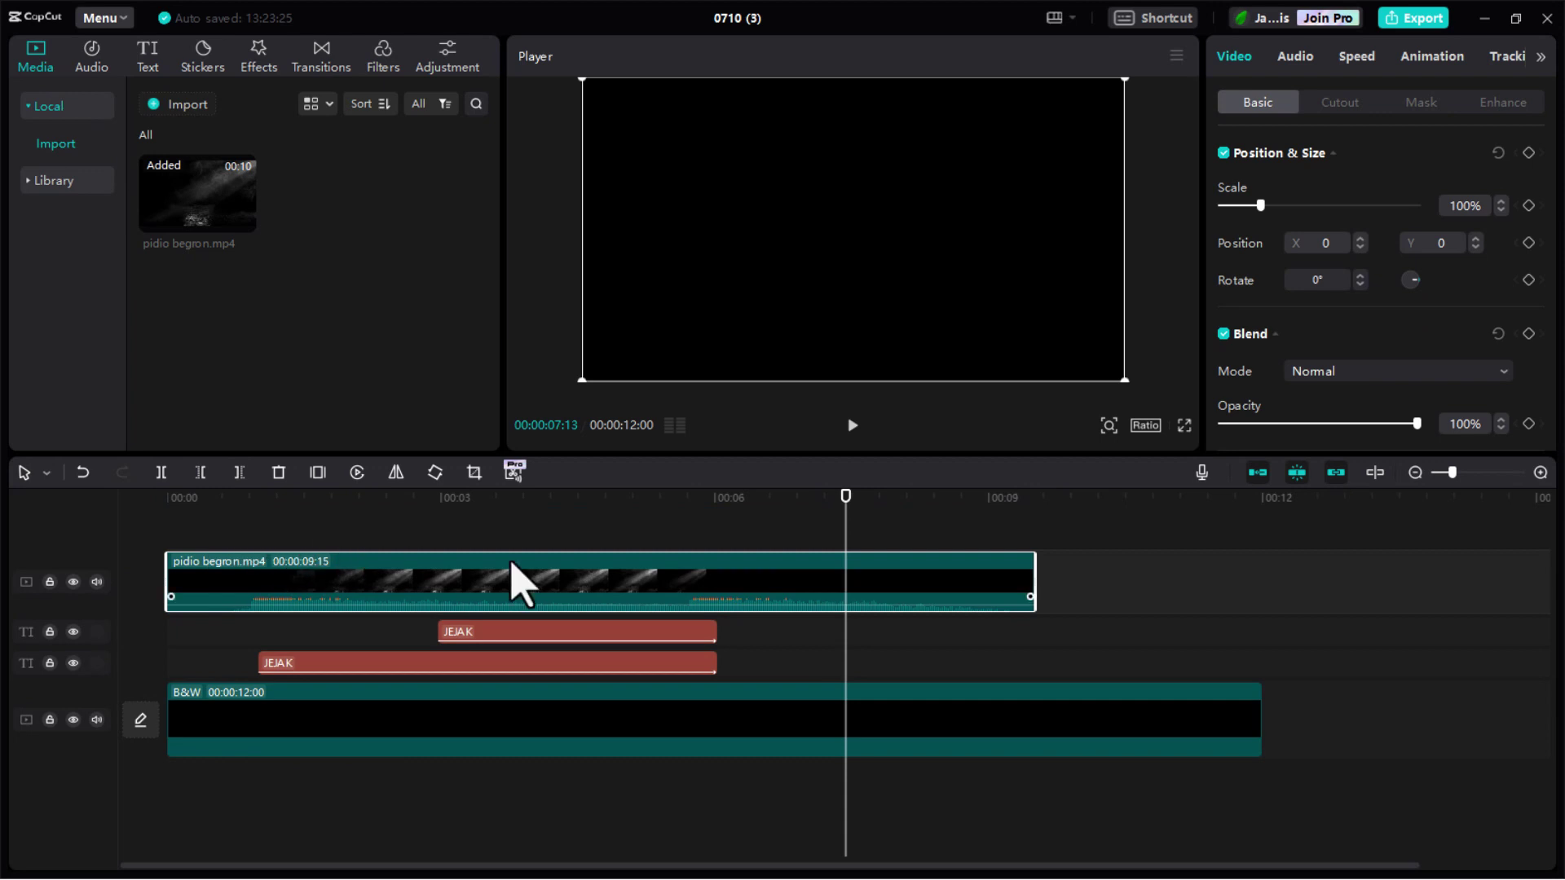
{"action": "left_click_drag", "start_coordinate": [1035, 577], "coordinate": [717, 577]}
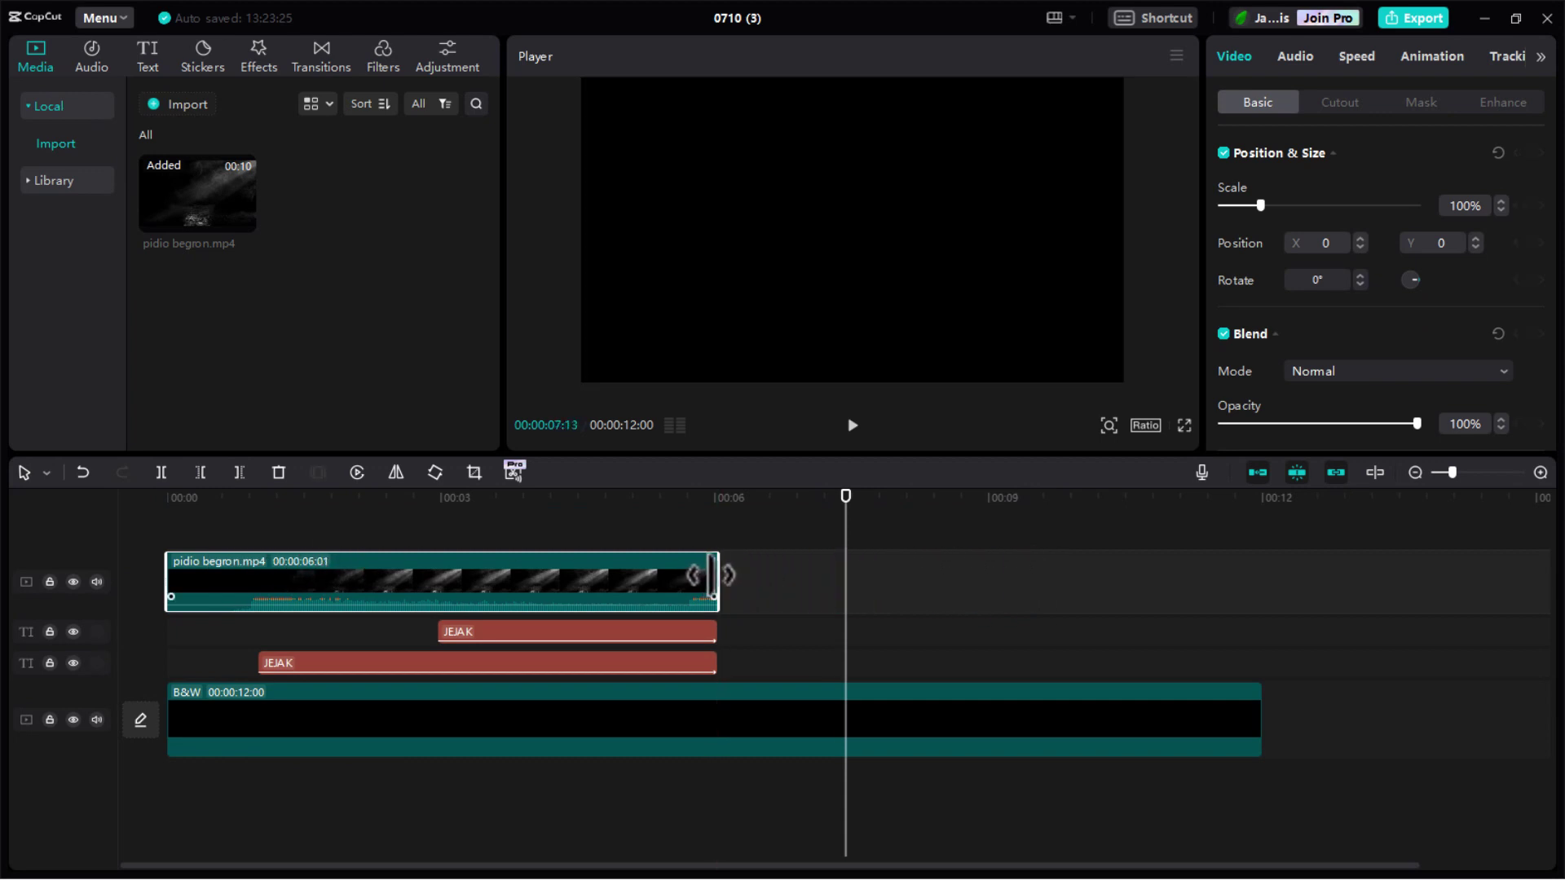
Set the blend mode of the pidio begron.mp4 overlay to Screen and play back the composite from the start
{"action": "left_click", "coordinate": [328, 530]}
{"action": "left_click", "coordinate": [320, 507]}
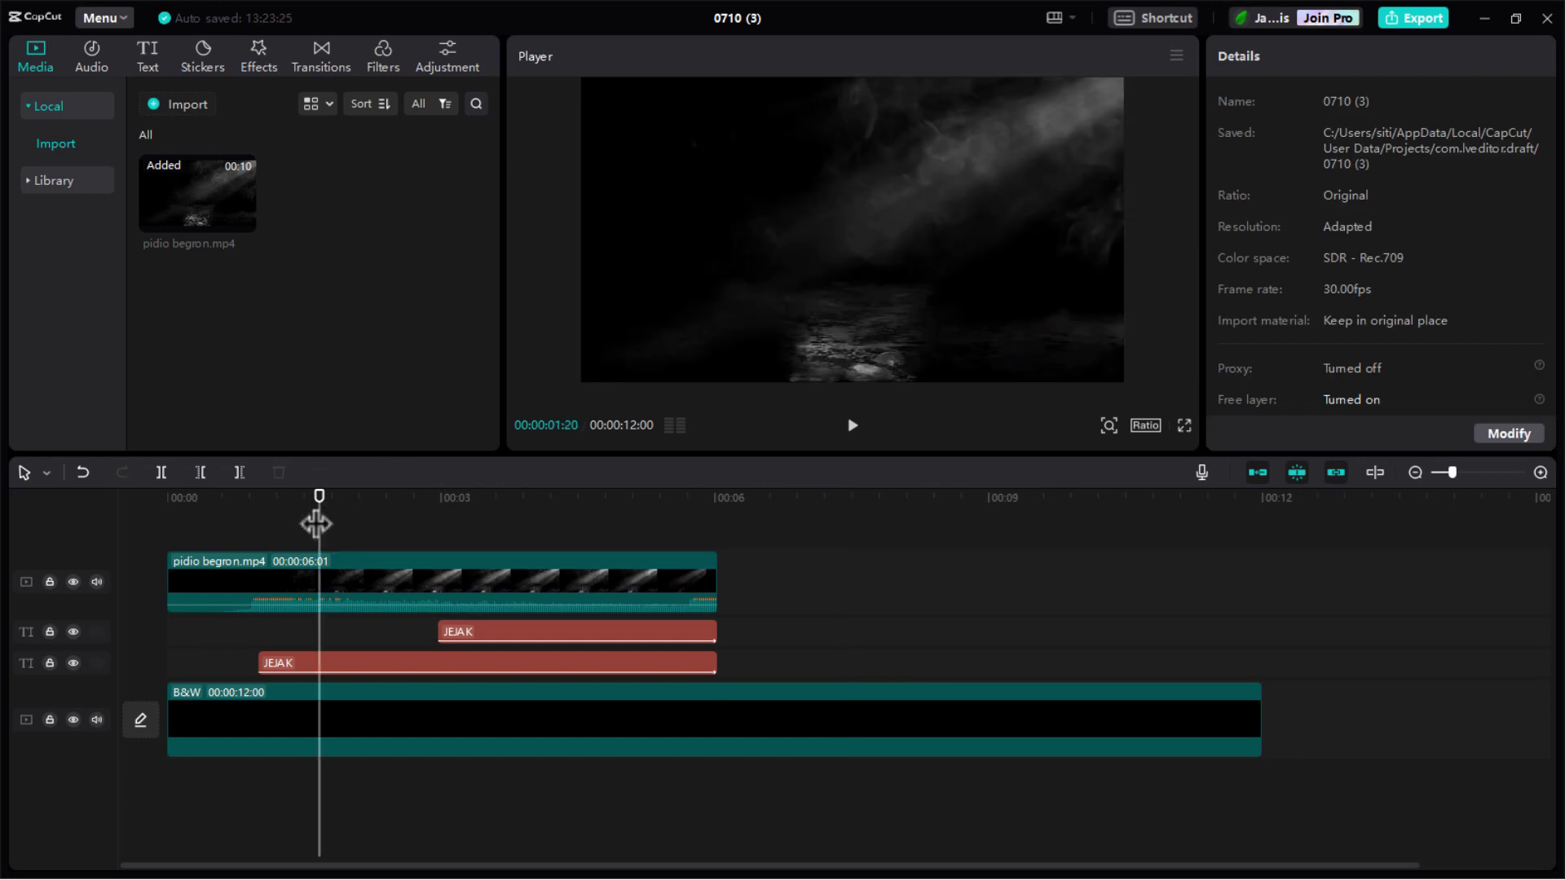
{"action": "left_click_drag", "start_coordinate": [318, 521], "coordinate": [485, 512]}
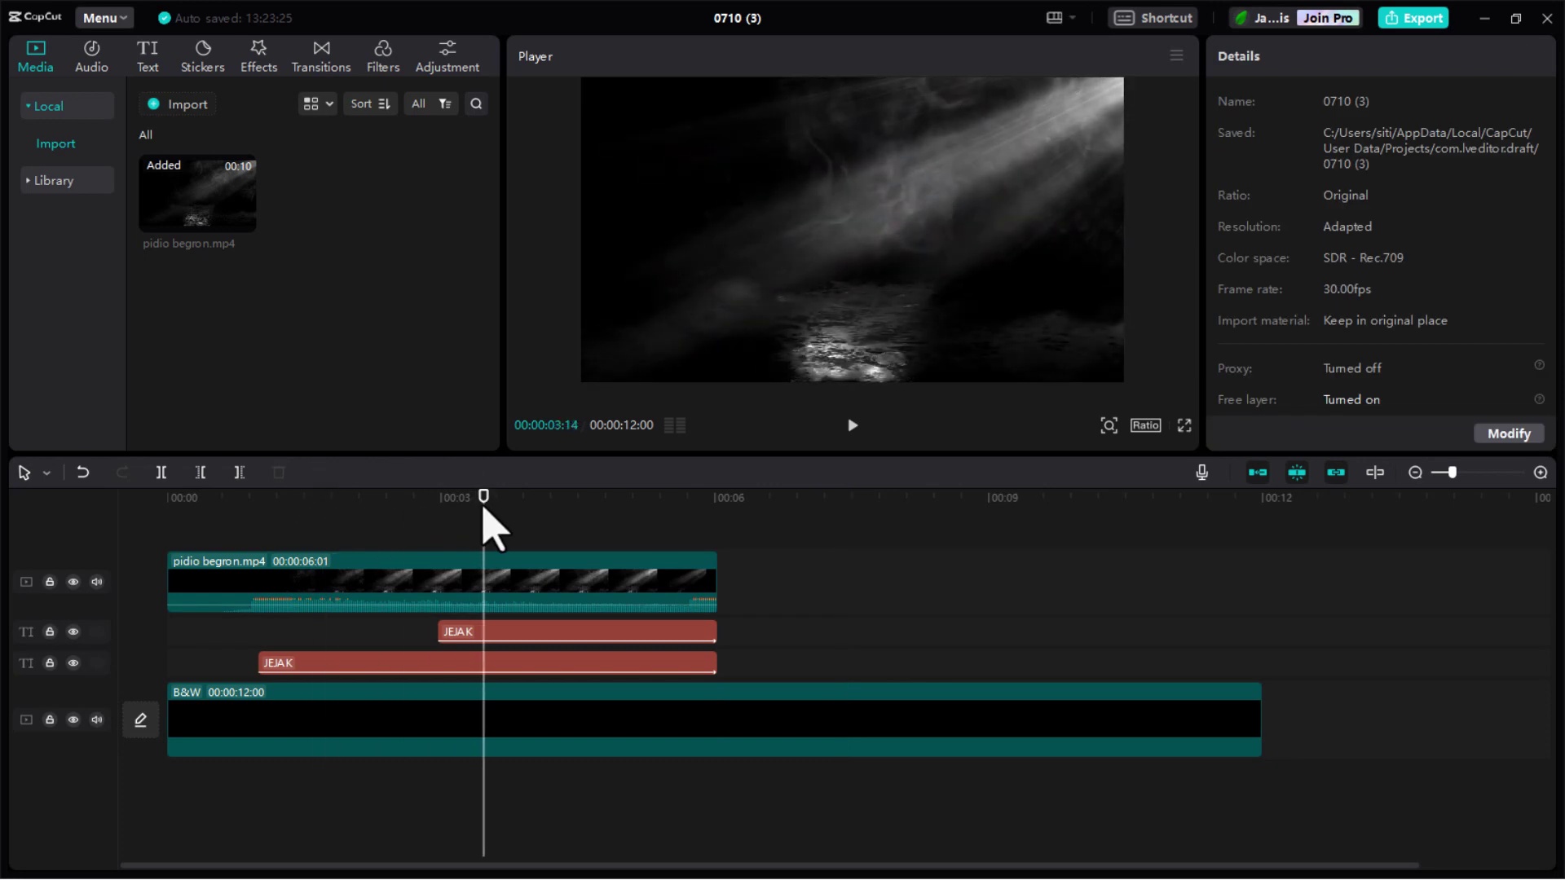
{"action": "left_click", "coordinate": [640, 576]}
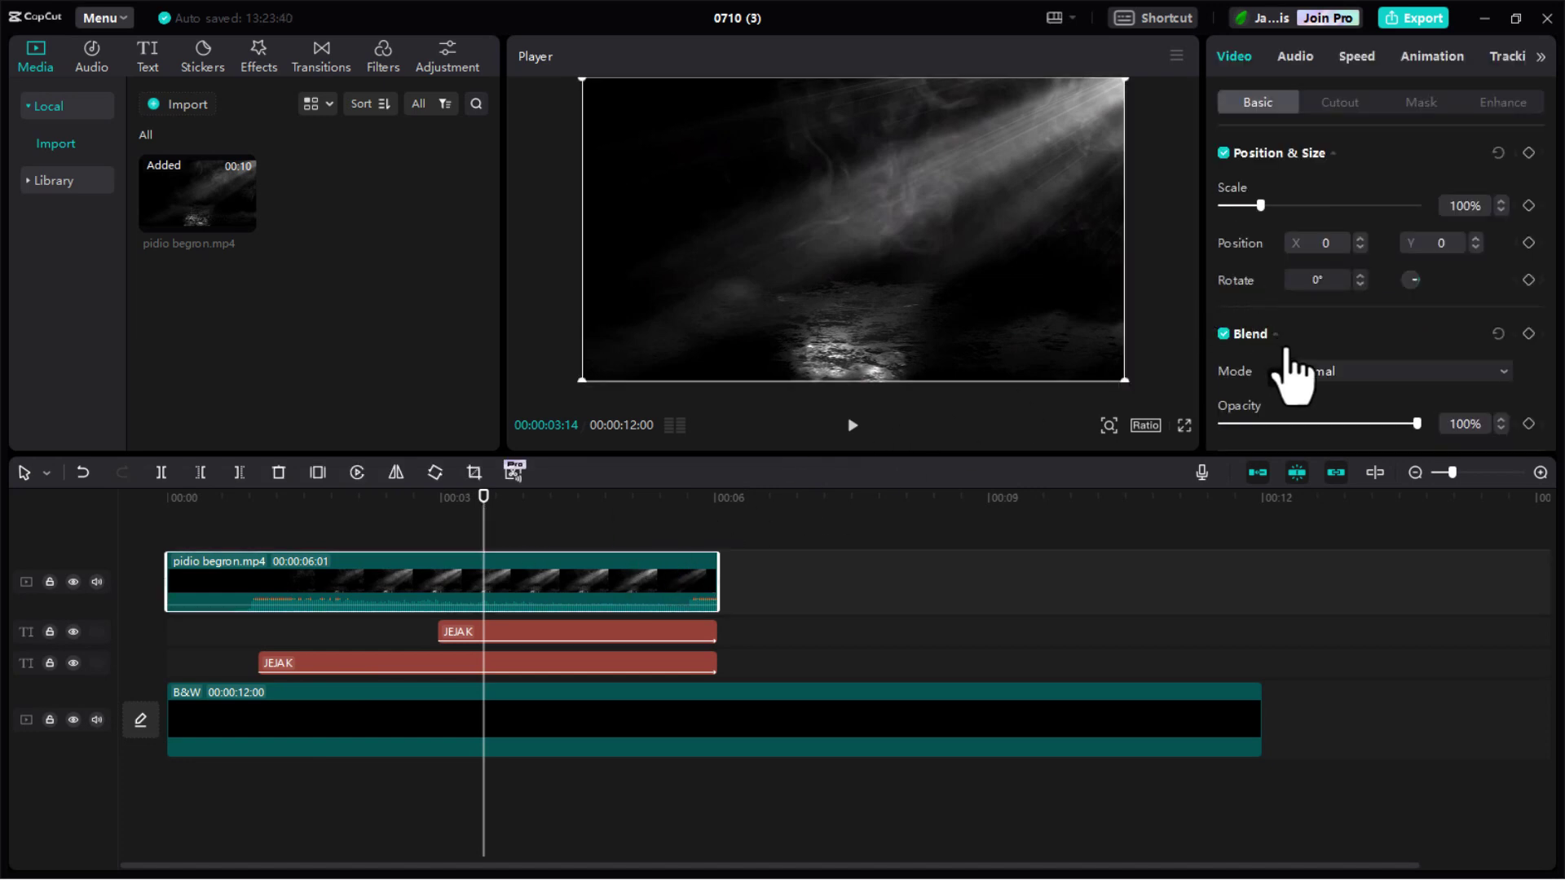
{"action": "left_click", "coordinate": [1326, 397]}
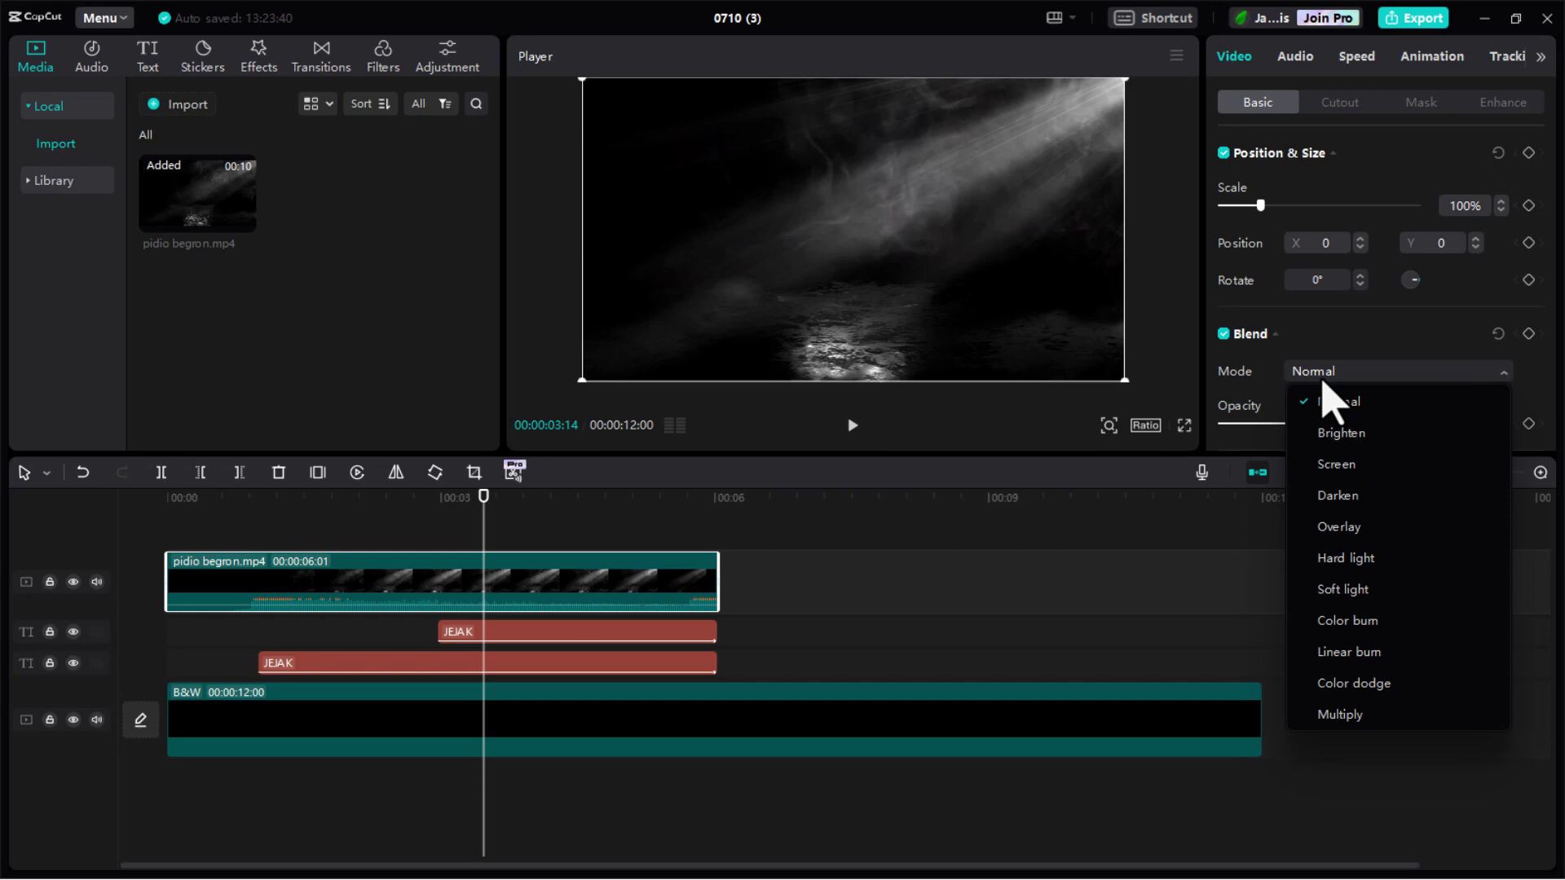
{"action": "left_click", "coordinate": [1334, 462]}
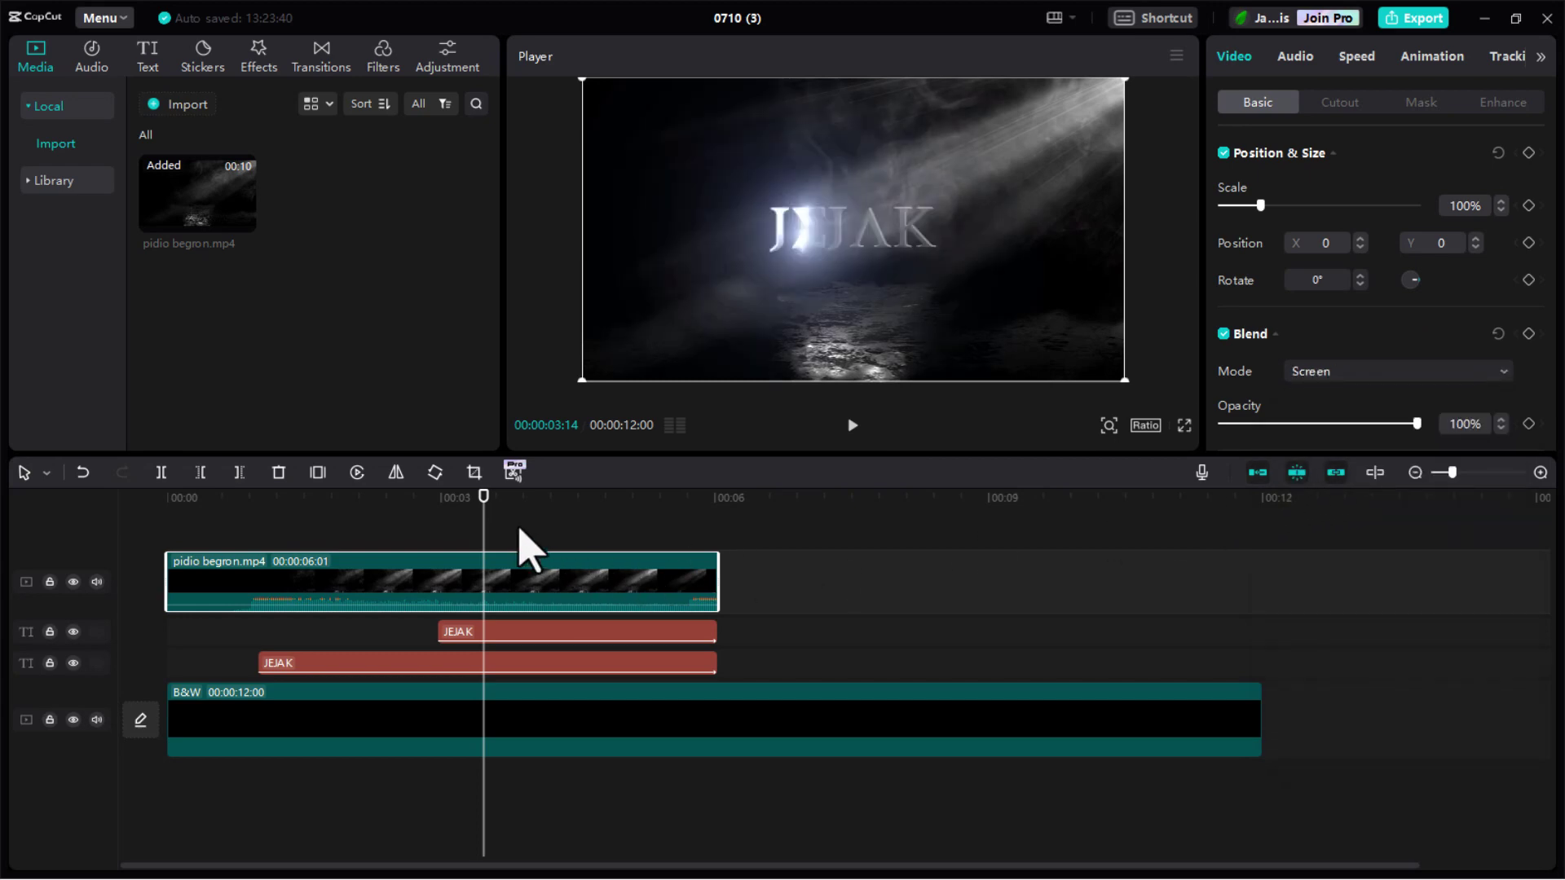
{"action": "left_click_drag", "start_coordinate": [483, 510], "coordinate": [164, 509]}
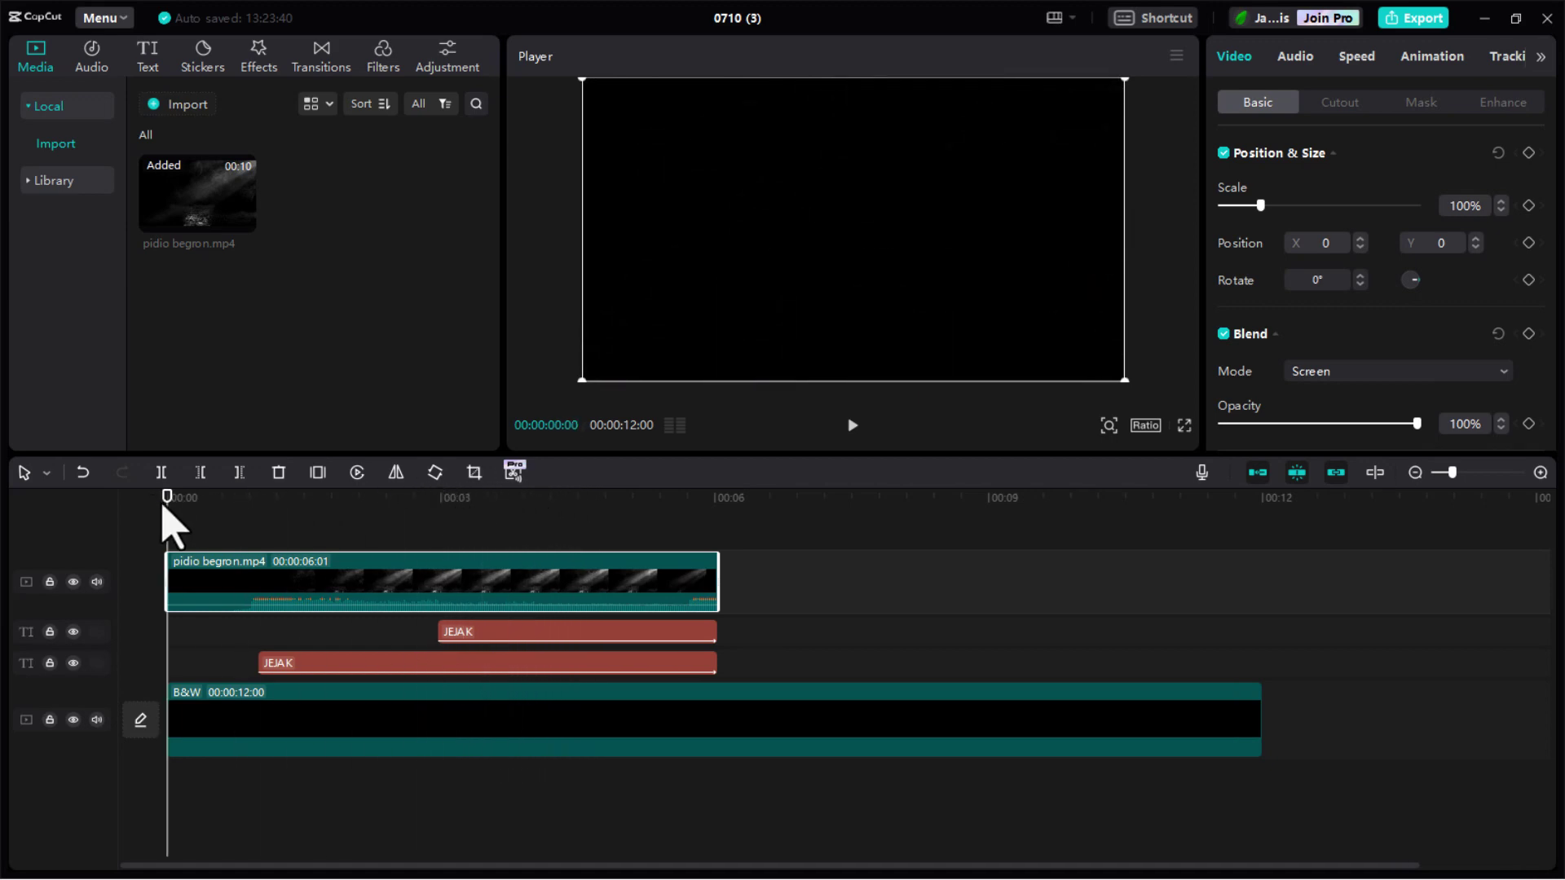
{"action": "left_click", "coordinate": [852, 426]}
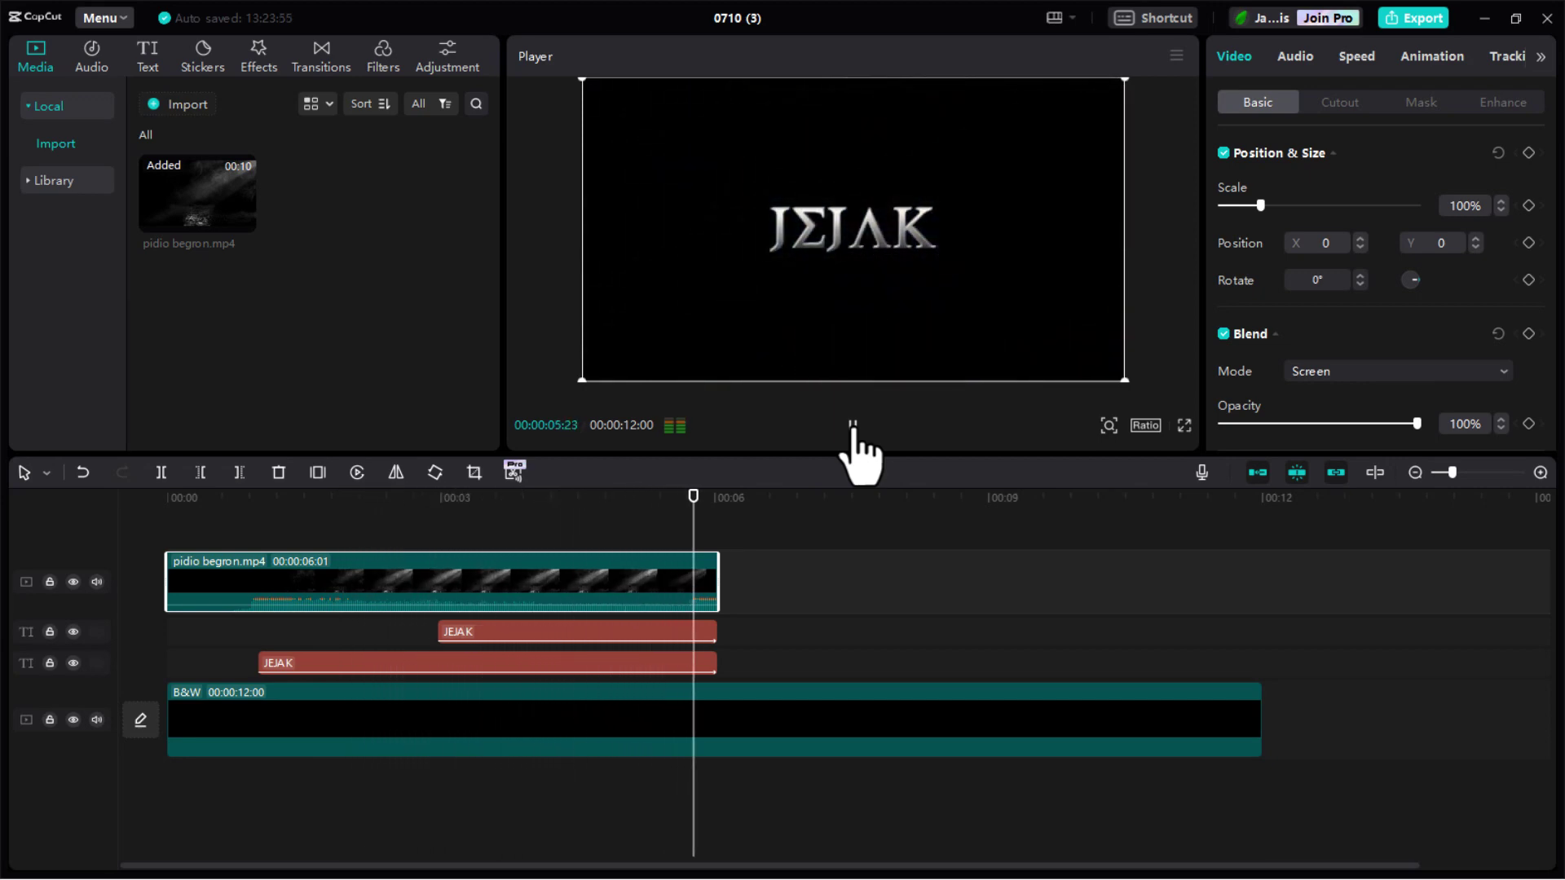
{"action": "left_click", "coordinate": [853, 425]}
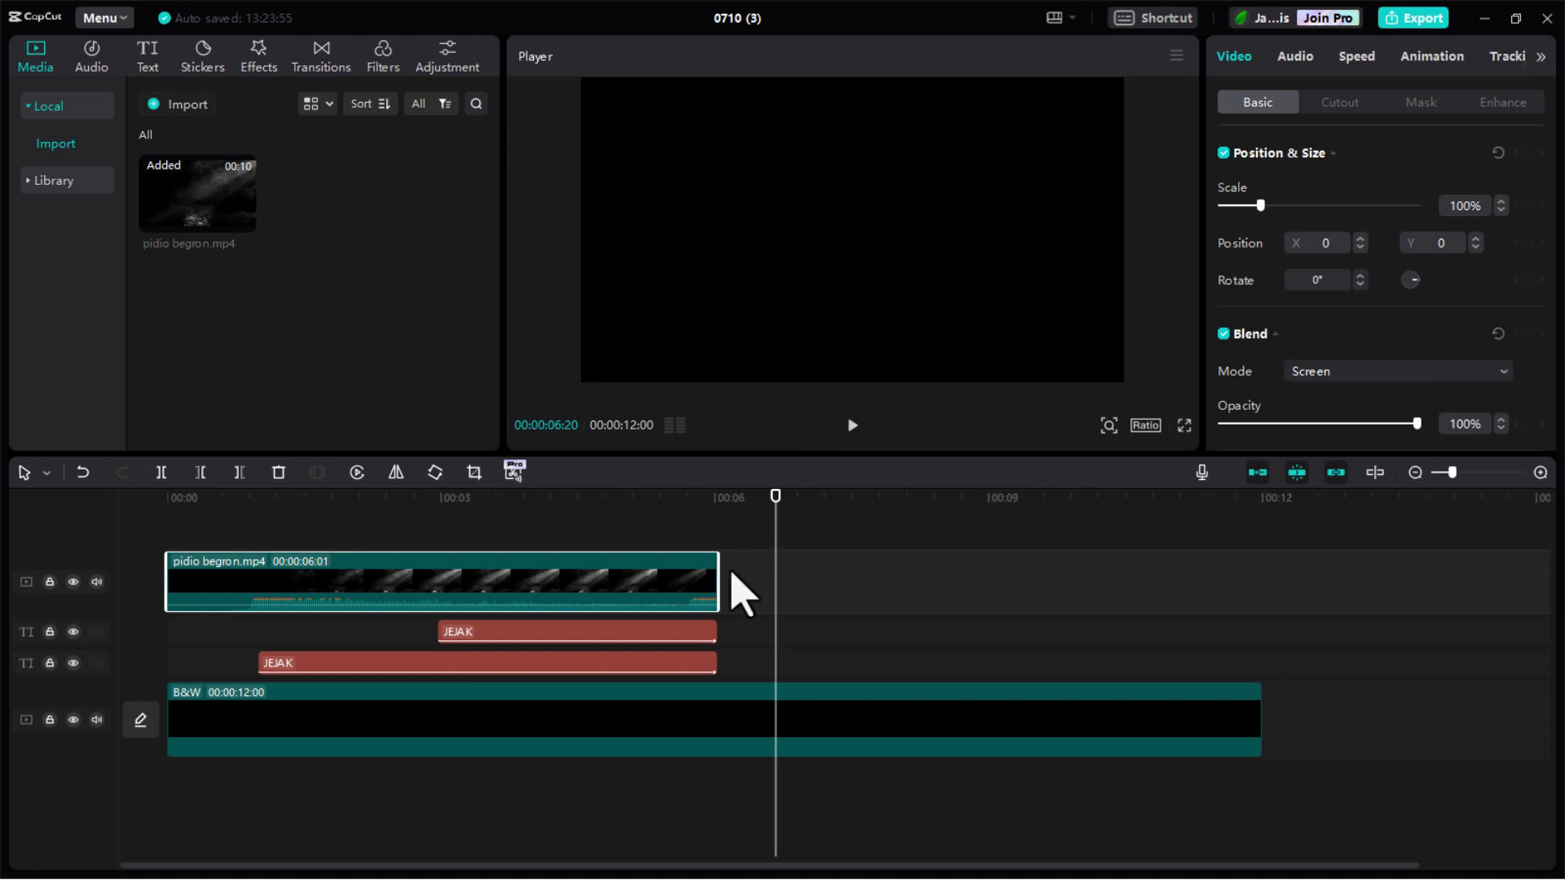
Copy the pidio begron.mp4 overlay with both JEJAK clips and paste the set directly after the originals
{"action": "left_click_drag", "start_coordinate": [730, 572], "coordinate": [667, 664]}
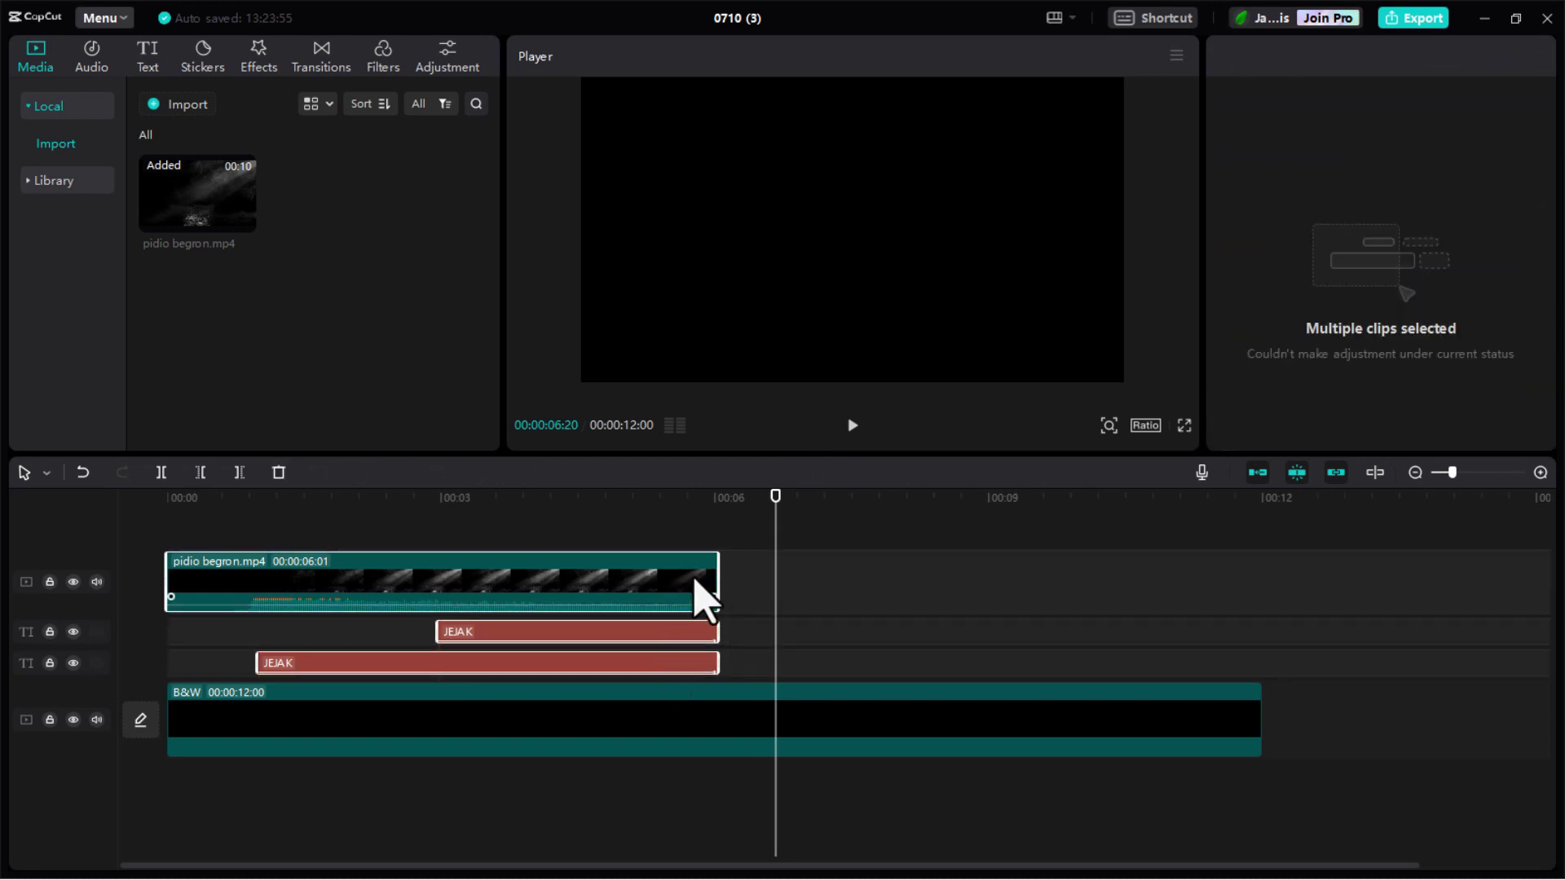
{"action": "right_click", "coordinate": [697, 580]}
{"action": "left_click", "coordinate": [776, 591]}
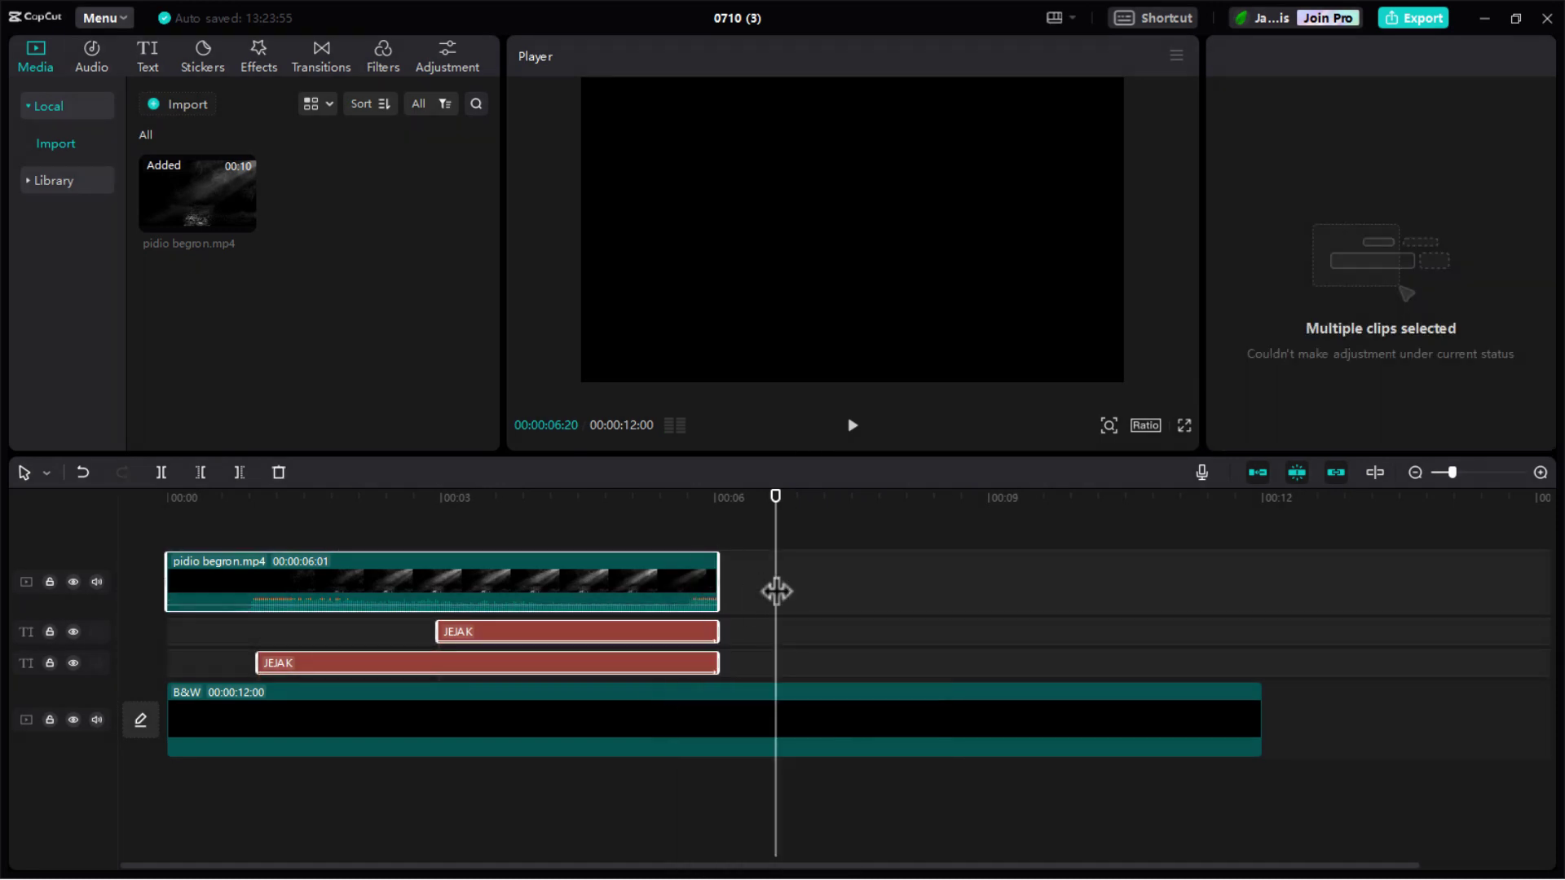
{"action": "right_click", "coordinate": [856, 595]}
{"action": "left_click", "coordinate": [871, 603]}
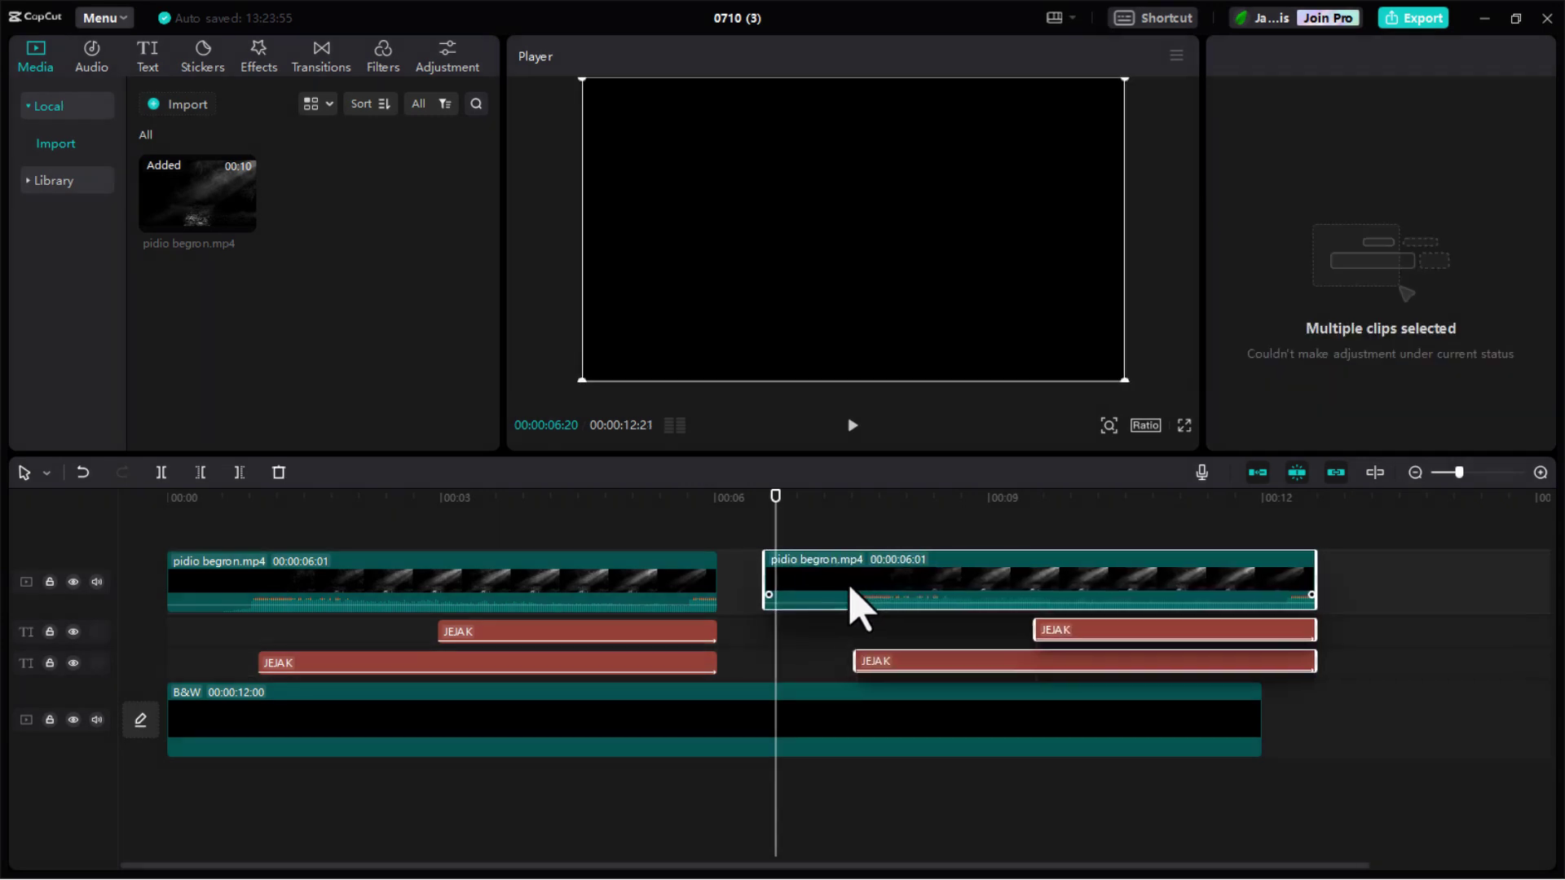
{"action": "left_click_drag", "start_coordinate": [850, 587], "coordinate": [813, 594]}
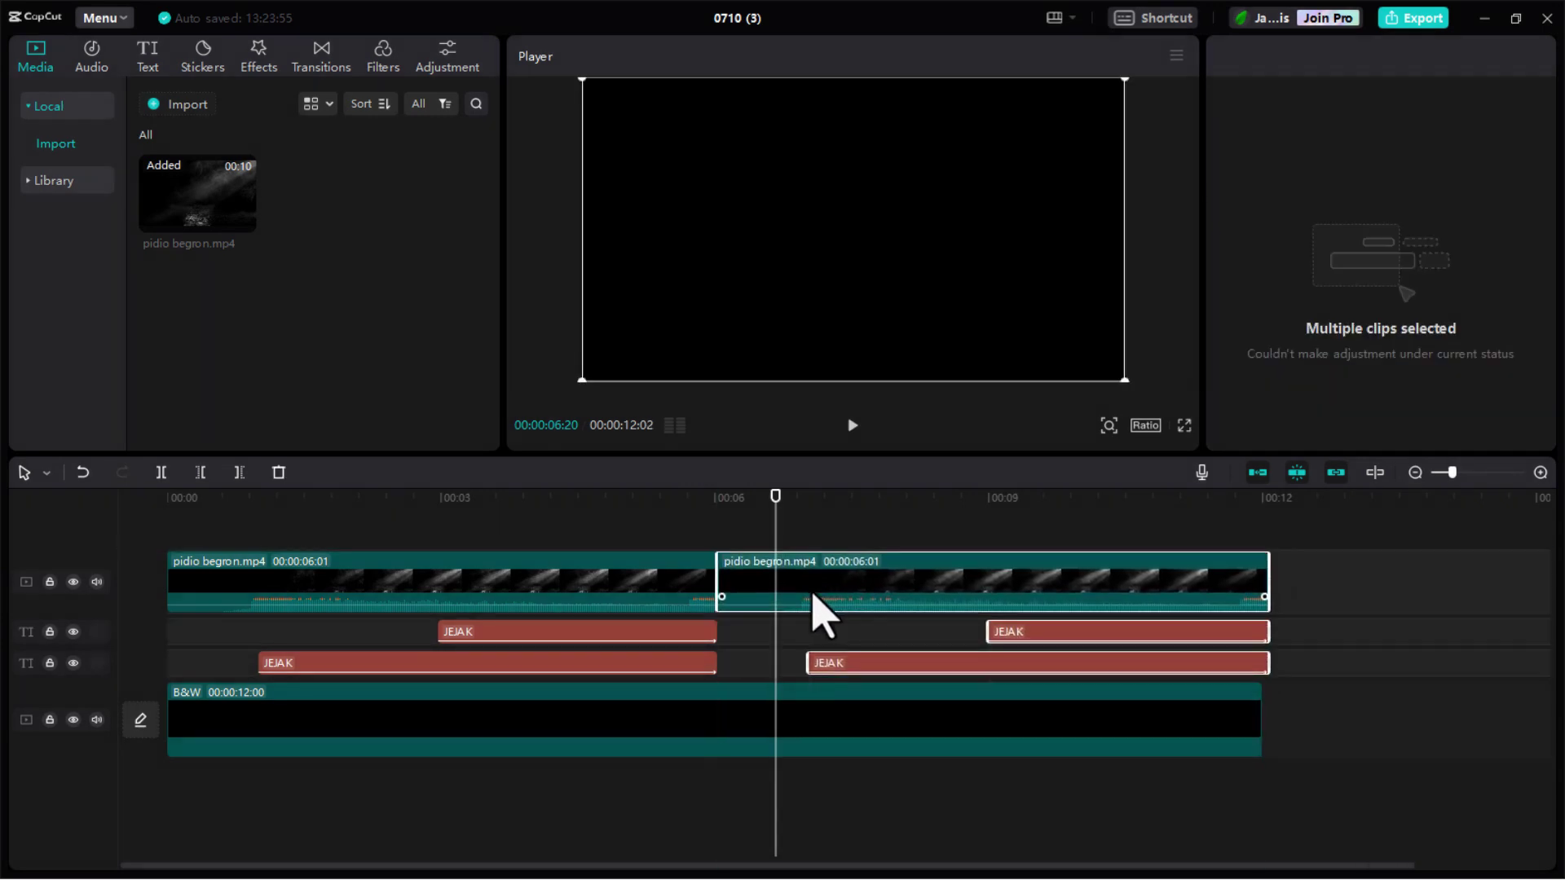
Replace the text of the second clip on the lower text track with MISTERI
{"action": "left_click", "coordinate": [912, 540]}
{"action": "left_click", "coordinate": [933, 661]}
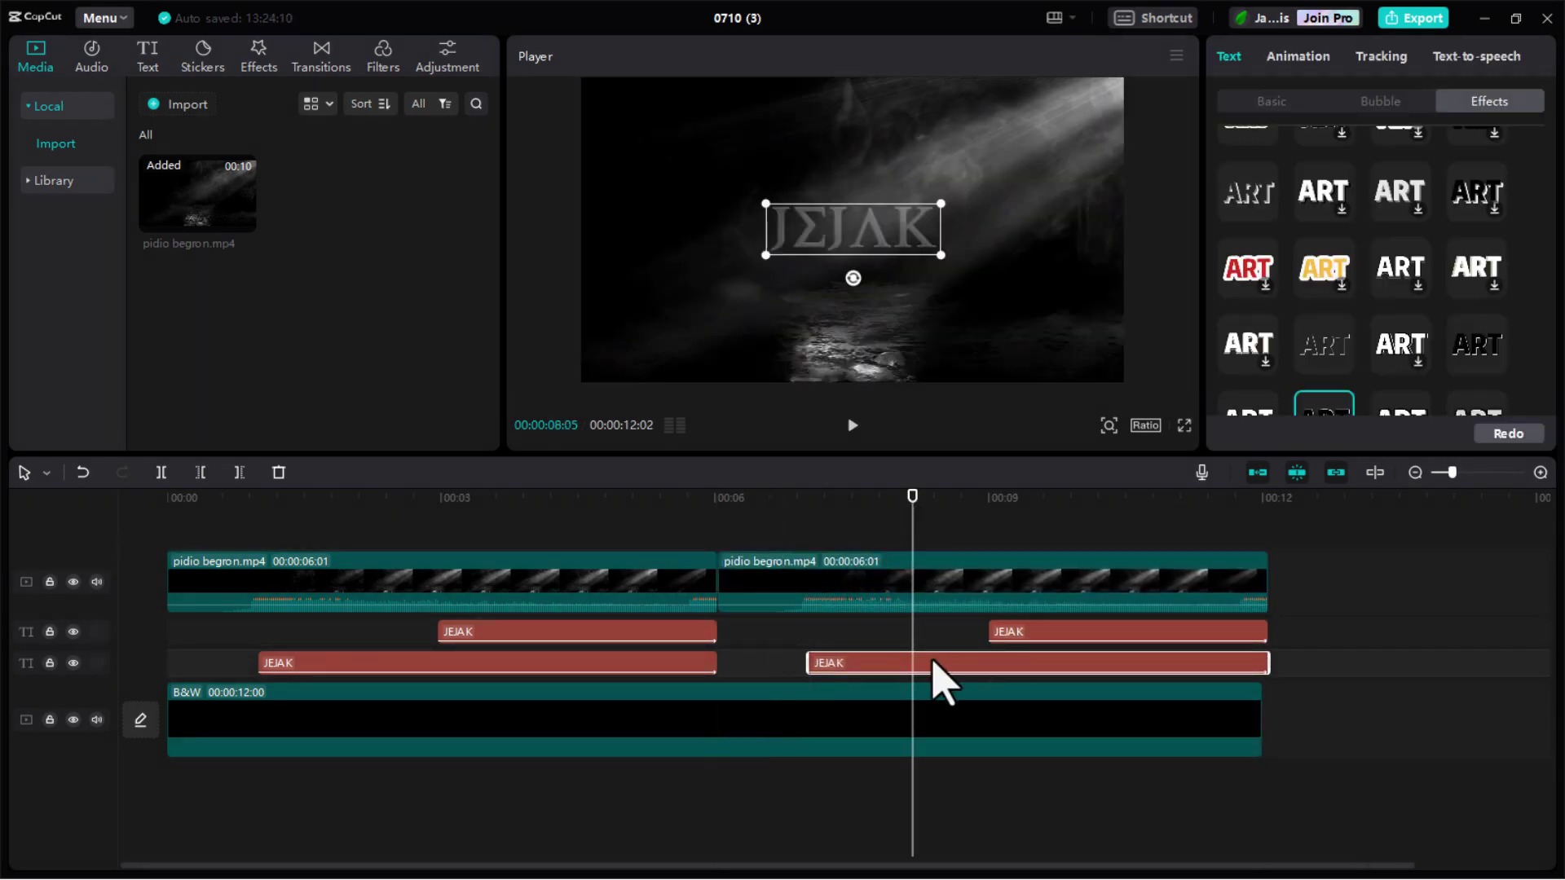
{"action": "left_click", "coordinate": [1273, 105]}
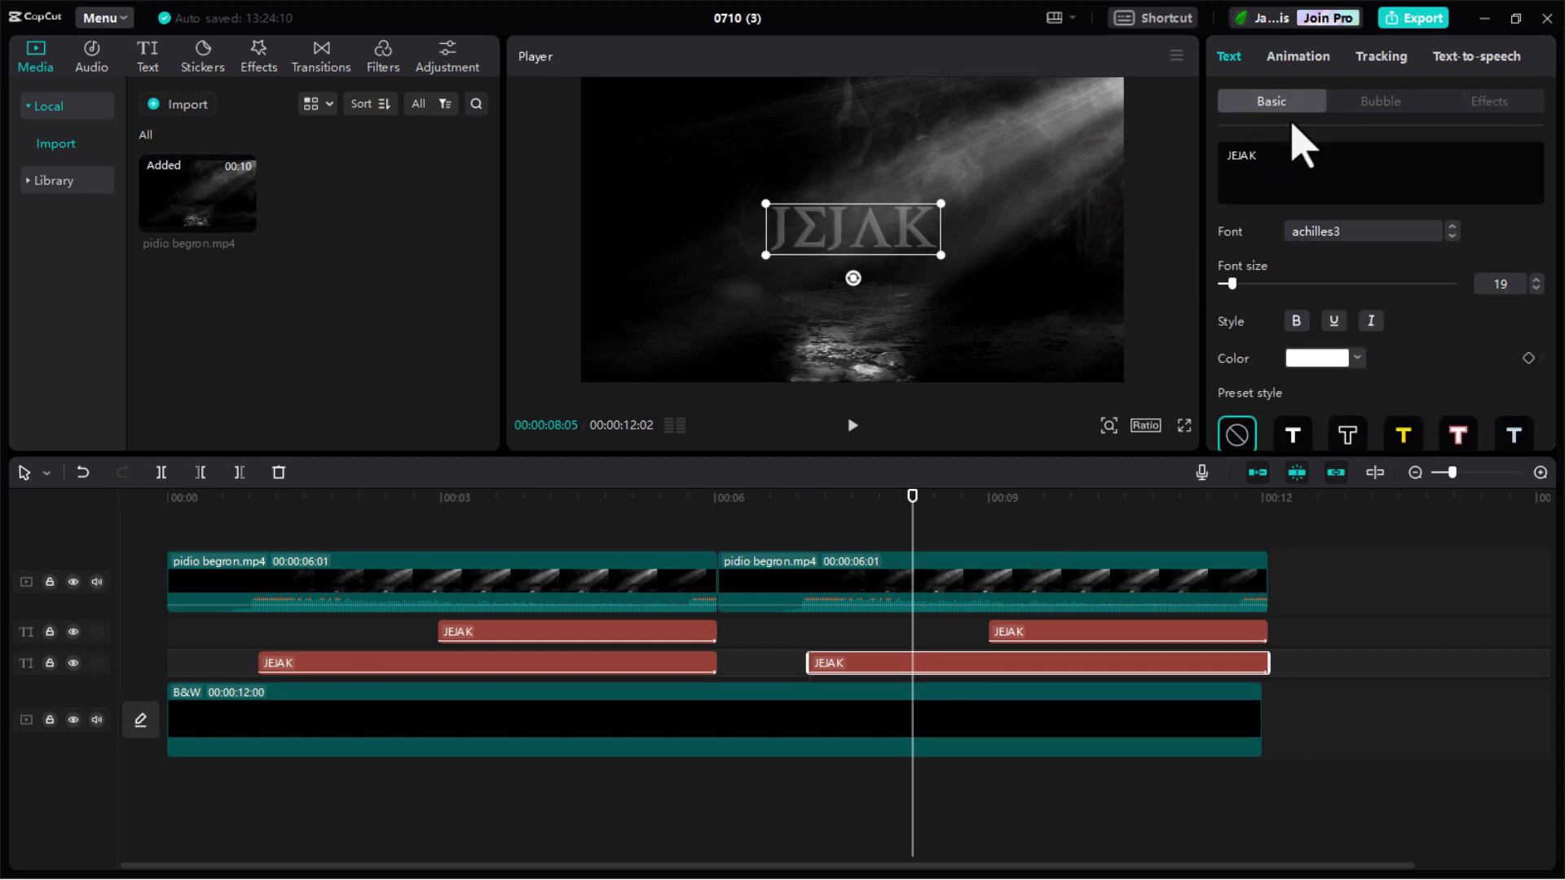
{"action": "left_click_drag", "start_coordinate": [1267, 162], "coordinate": [1212, 159]}
{"action": "type", "text": "MISTERI"}
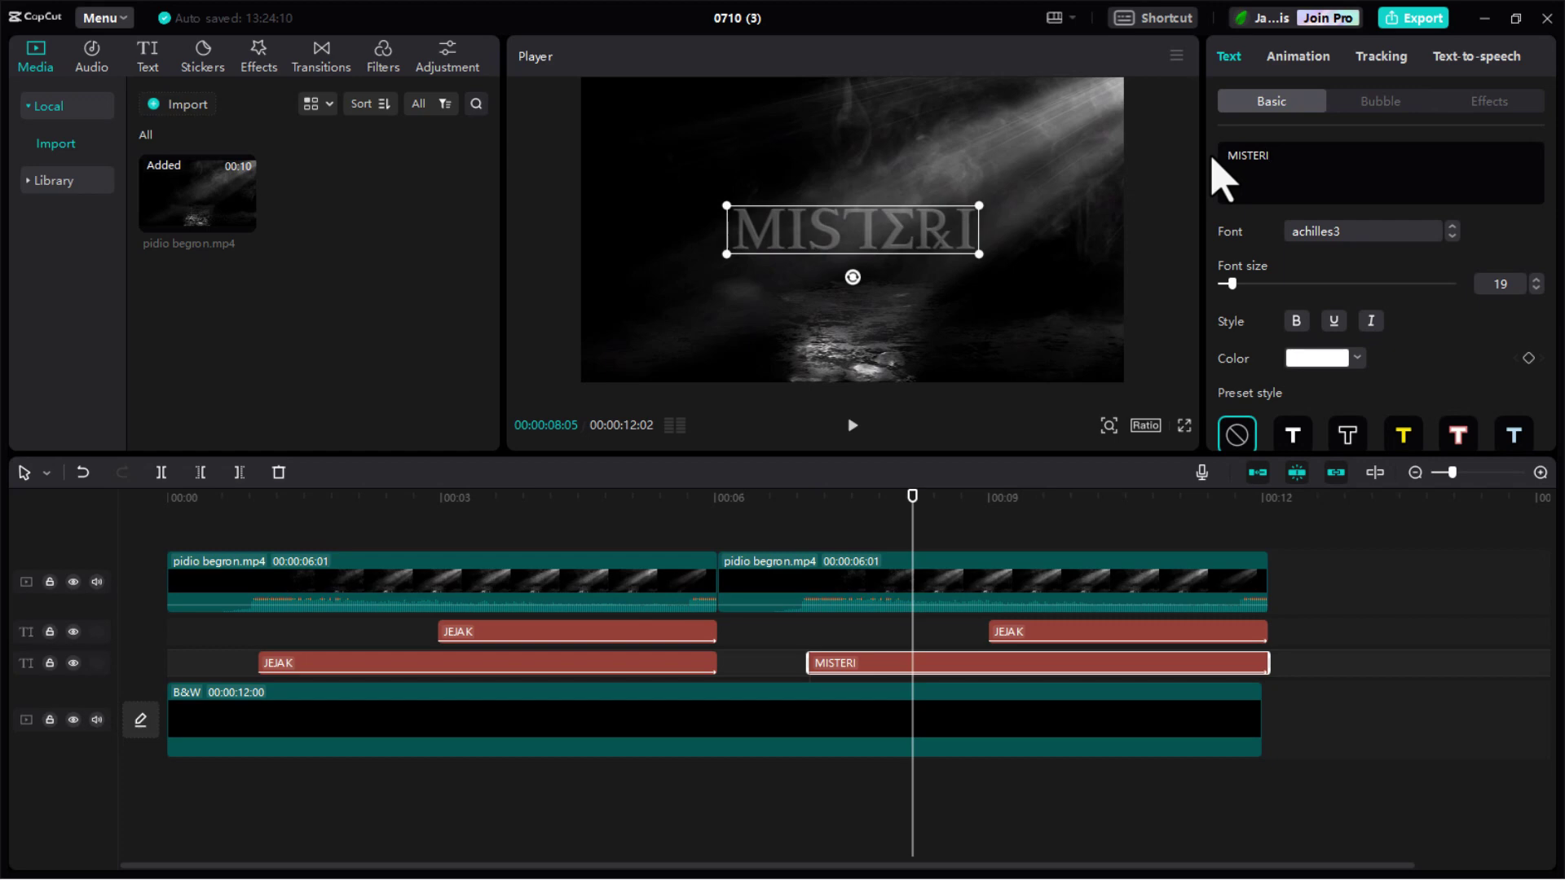
Replace the text of the second clip on the upper text track with MISTERI and scrub back through the second title
{"action": "left_click", "coordinate": [1128, 504]}
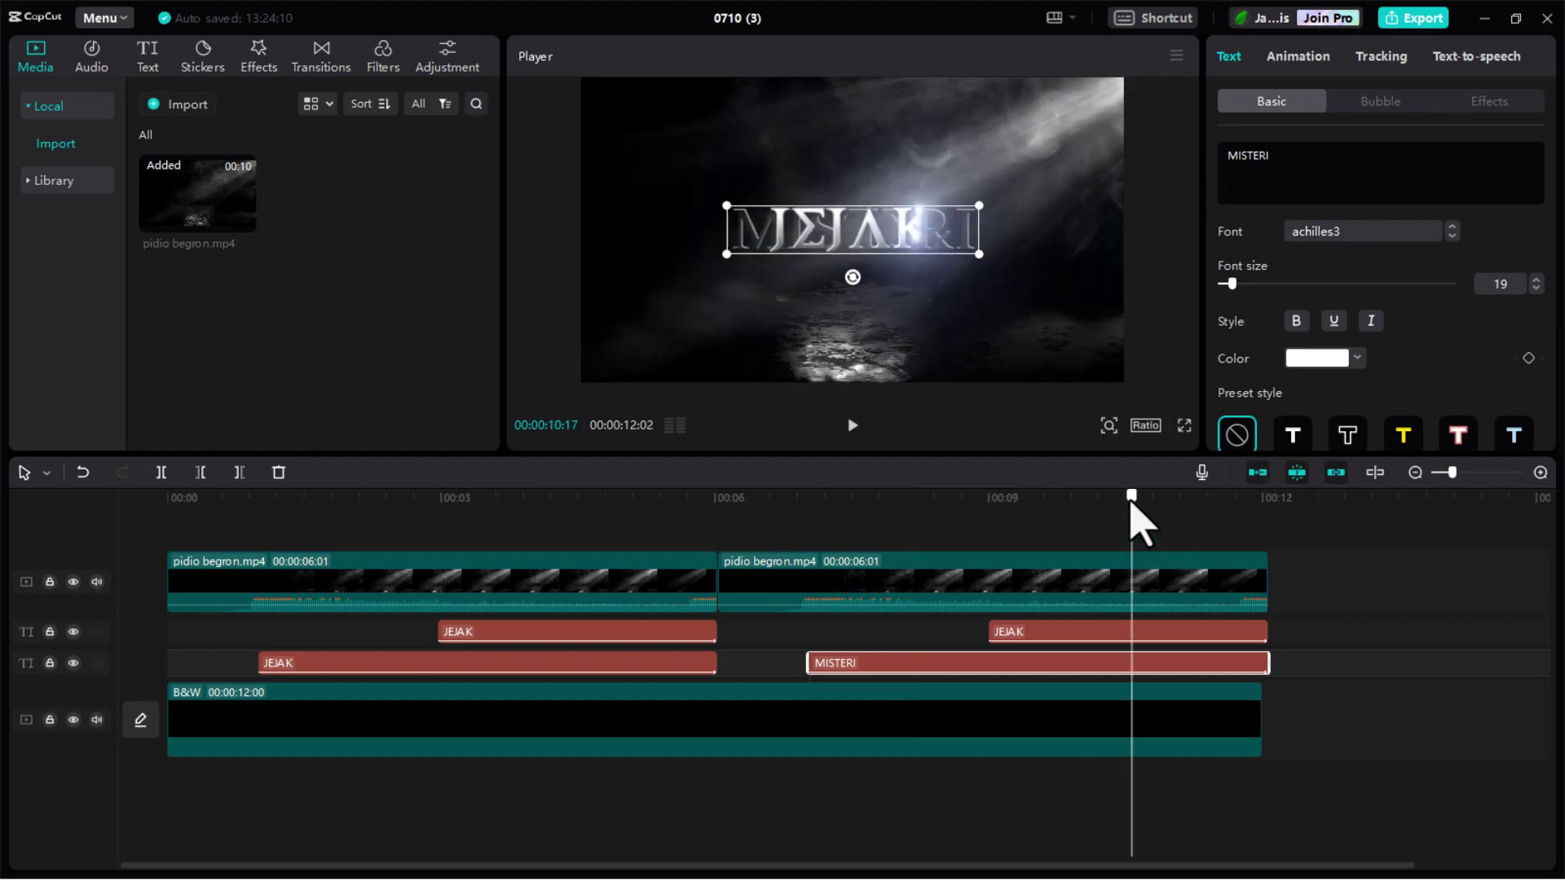
{"action": "left_click", "coordinate": [1127, 631]}
{"action": "left_click_drag", "start_coordinate": [1283, 176], "coordinate": [1227, 145]}
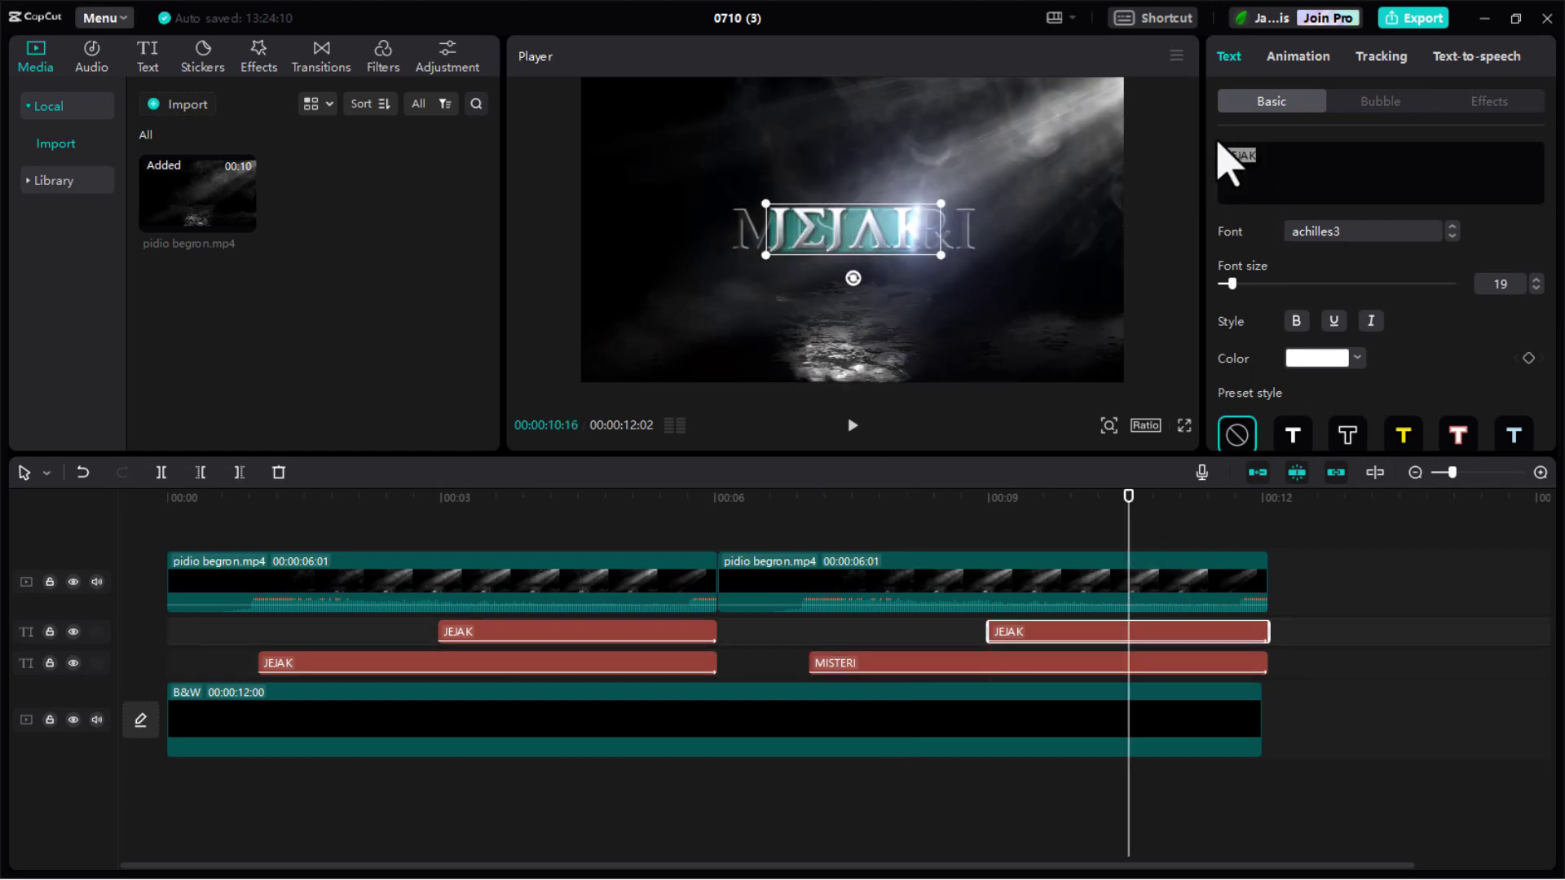
{"action": "type", "text": "MISTERI"}
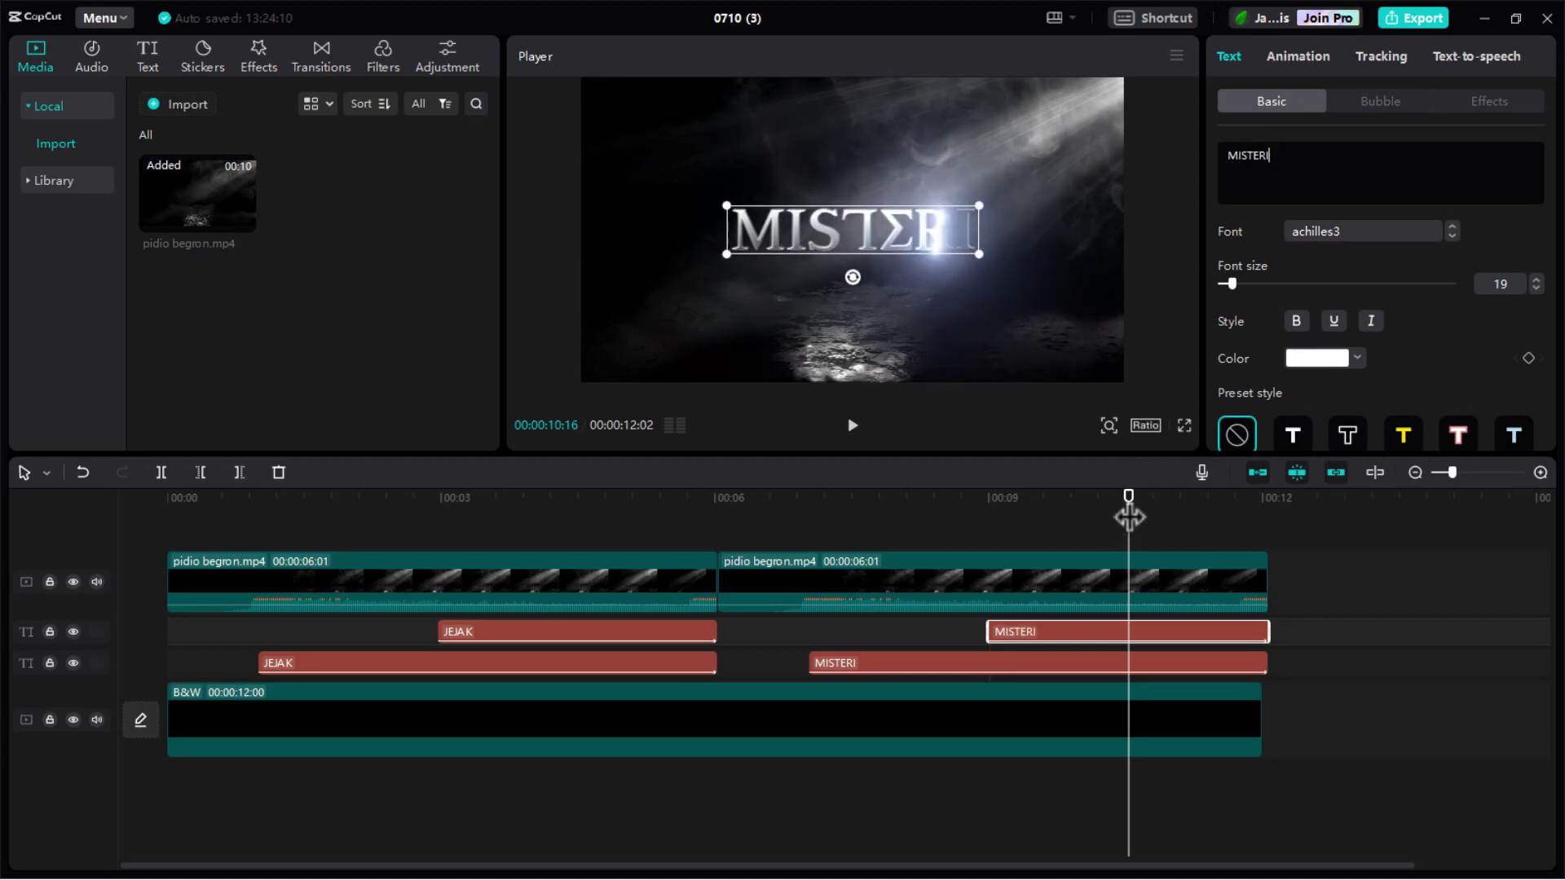
{"action": "left_click_drag", "start_coordinate": [1129, 517], "coordinate": [888, 542]}
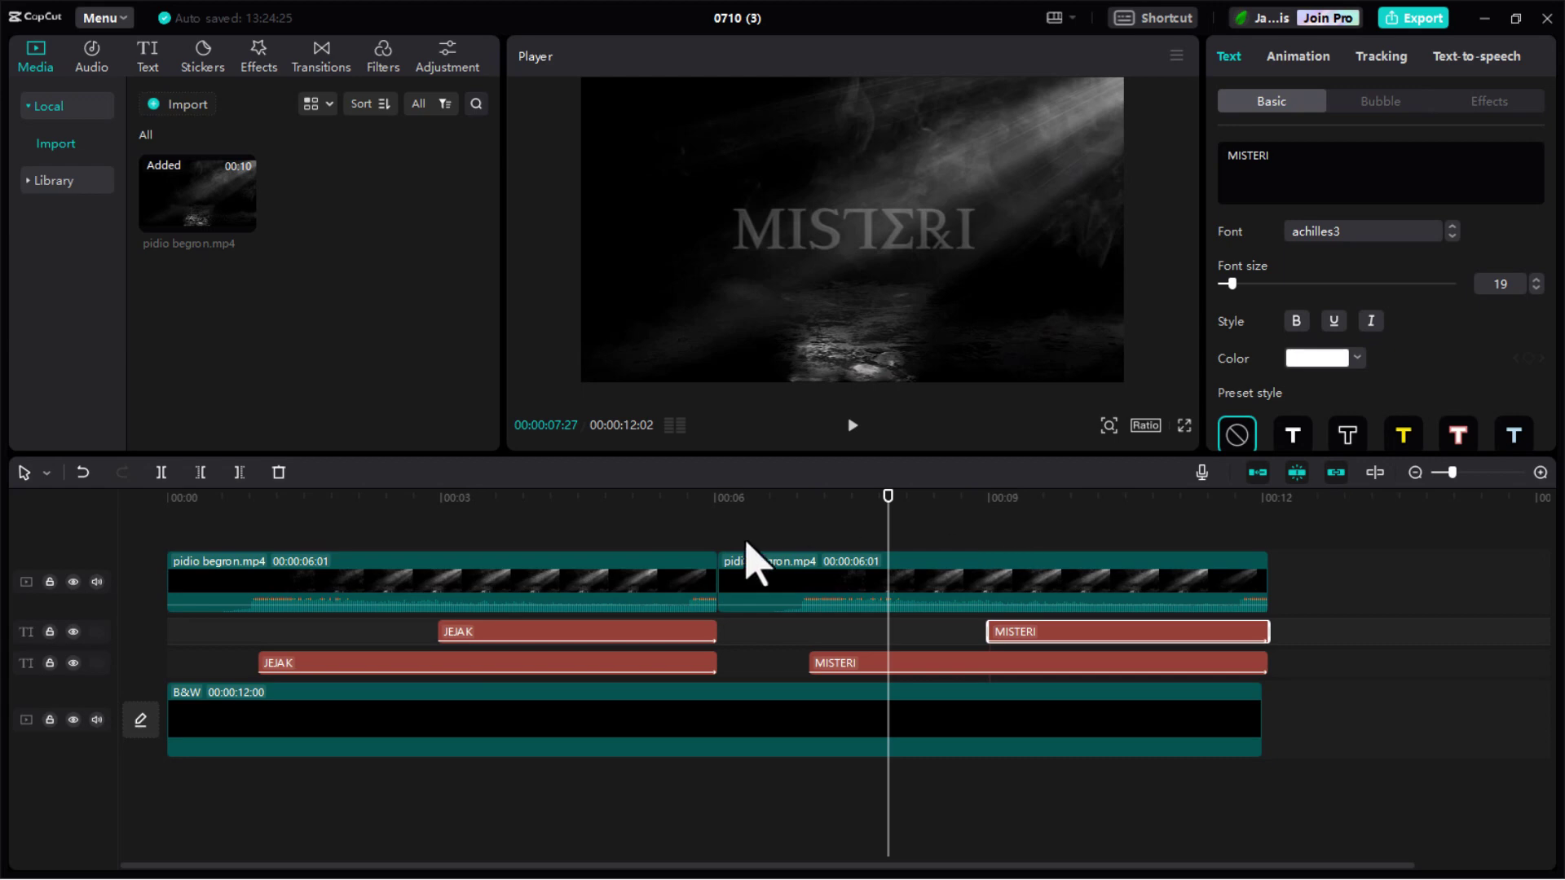
Combine the second pidio begron.mp4 overlay and both MISTERI clips into a compound clip
{"action": "left_click_drag", "start_coordinate": [687, 503], "coordinate": [751, 502]}
{"action": "left_click_drag", "start_coordinate": [906, 538], "coordinate": [1017, 668]}
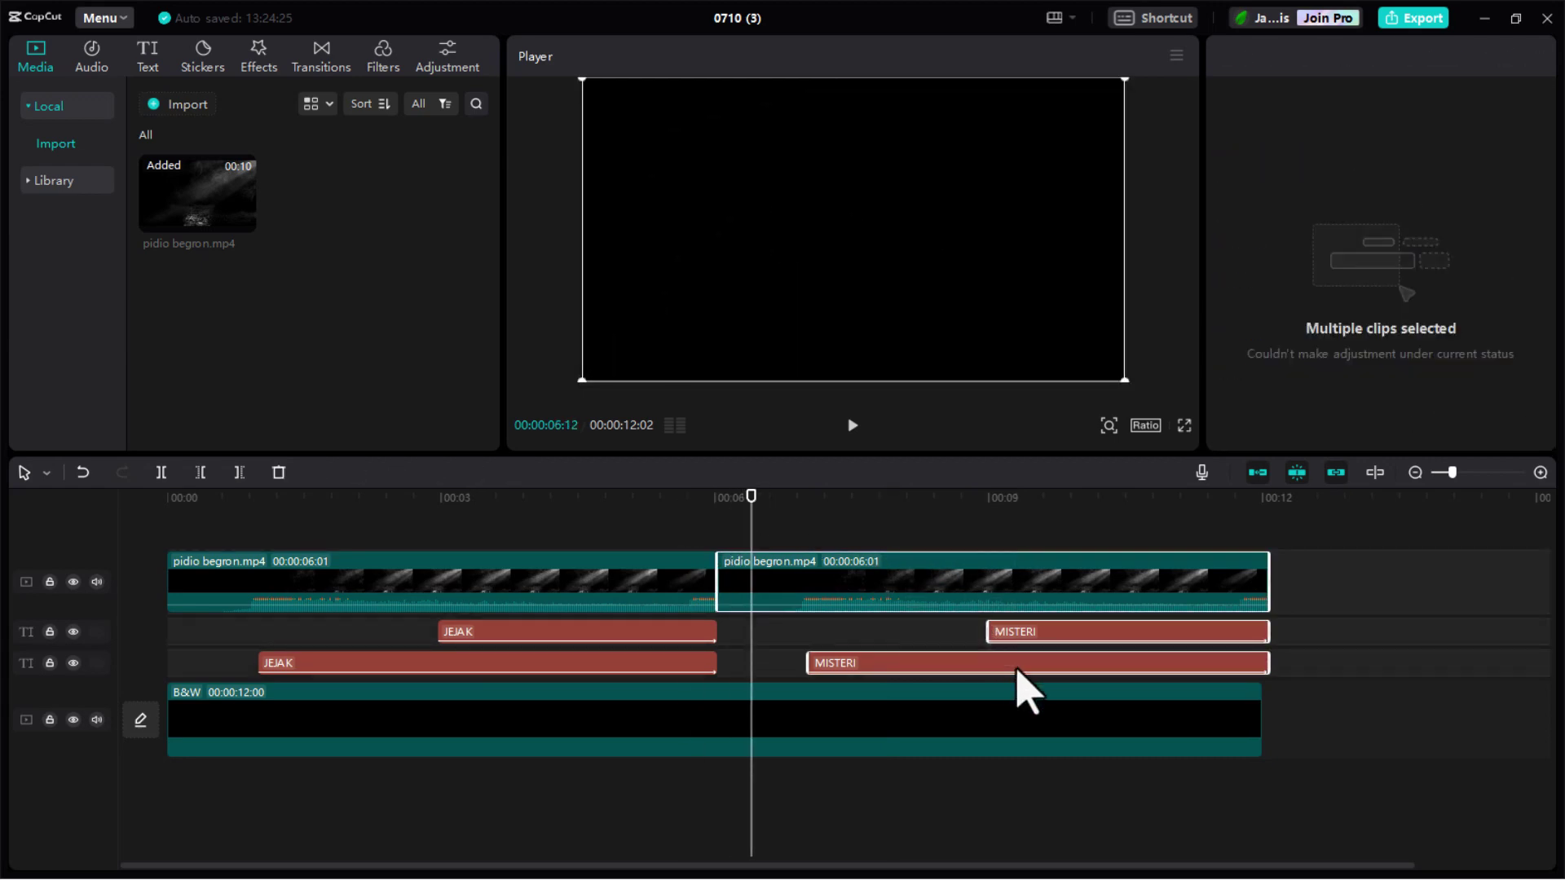
{"action": "right_click", "coordinate": [1017, 670]}
{"action": "left_click", "coordinate": [1053, 781]}
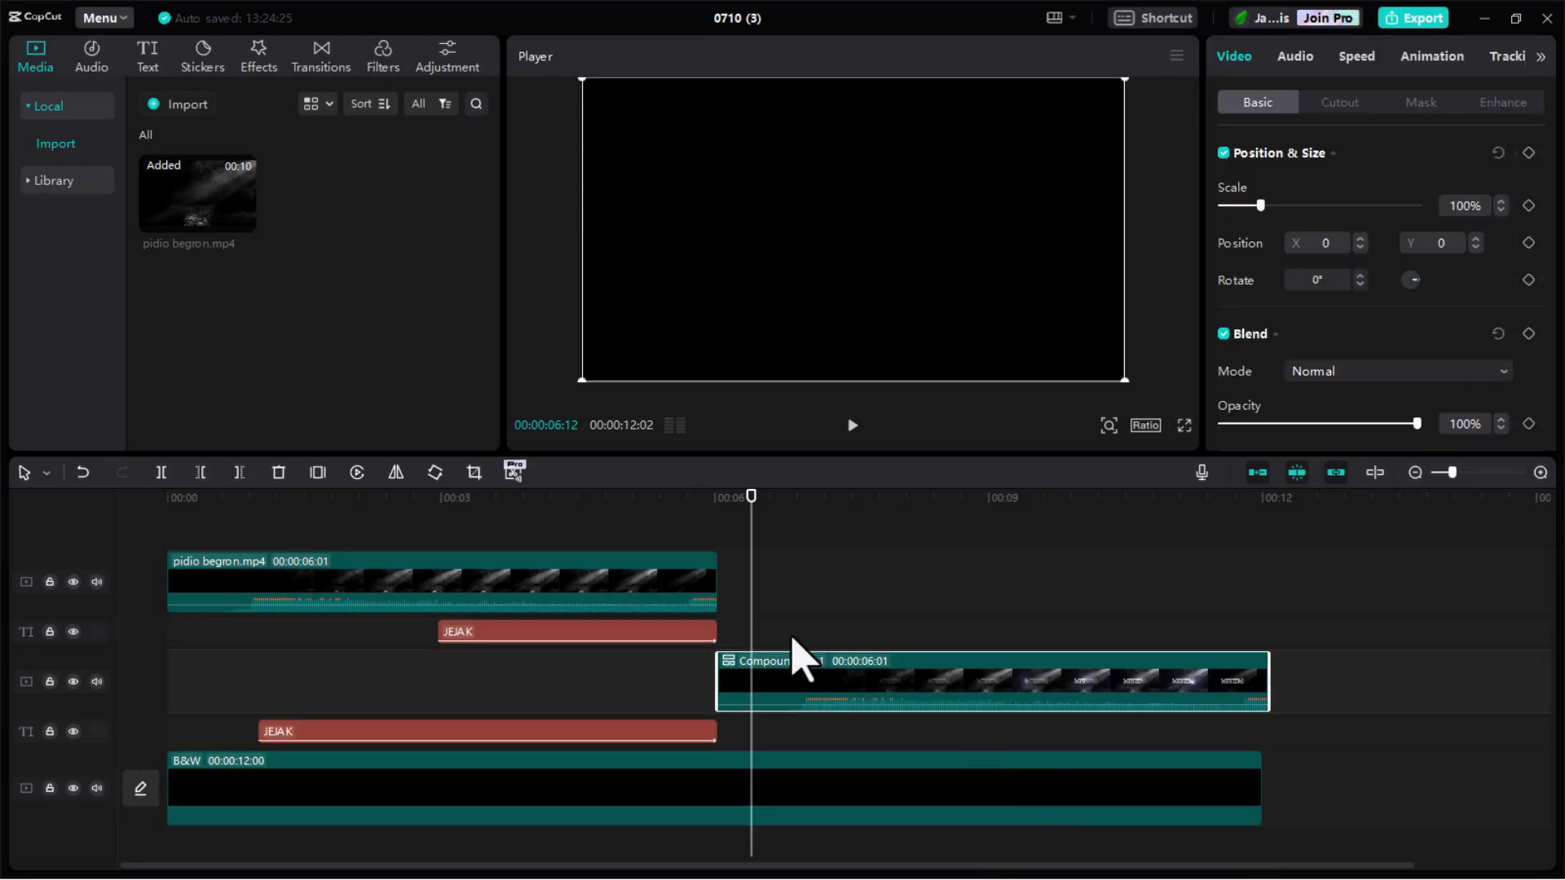
Combine the first overlay and both JEJAK clips into a compound clip, and move the MISTERI compound clip onto the same track
{"action": "left_click_drag", "start_coordinate": [631, 535], "coordinate": [638, 736]}
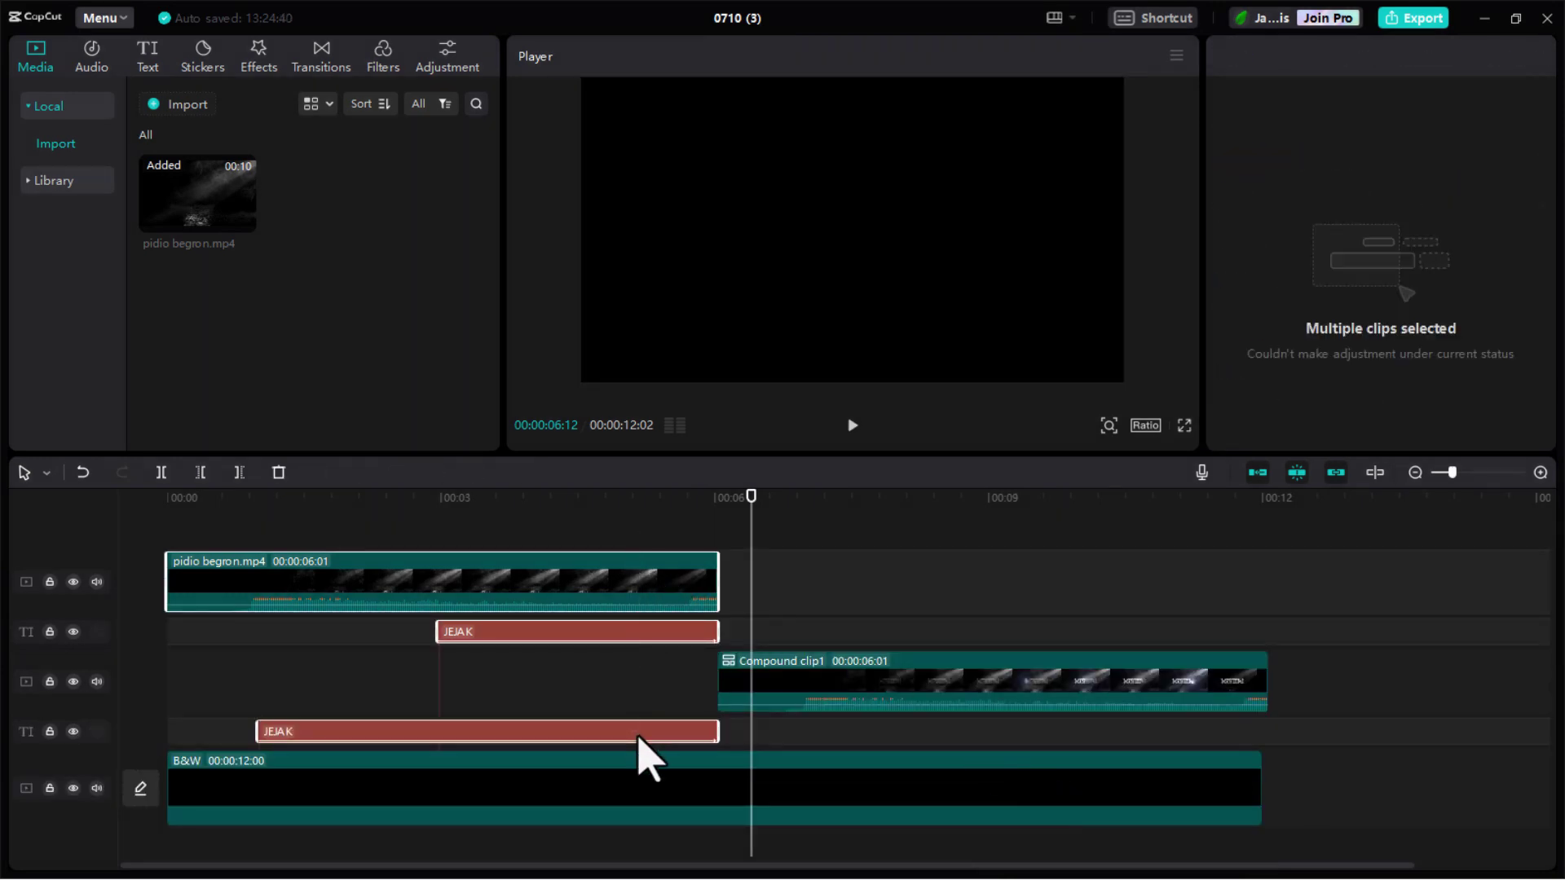
{"action": "right_click", "coordinate": [653, 580]}
{"action": "left_click", "coordinate": [682, 777]}
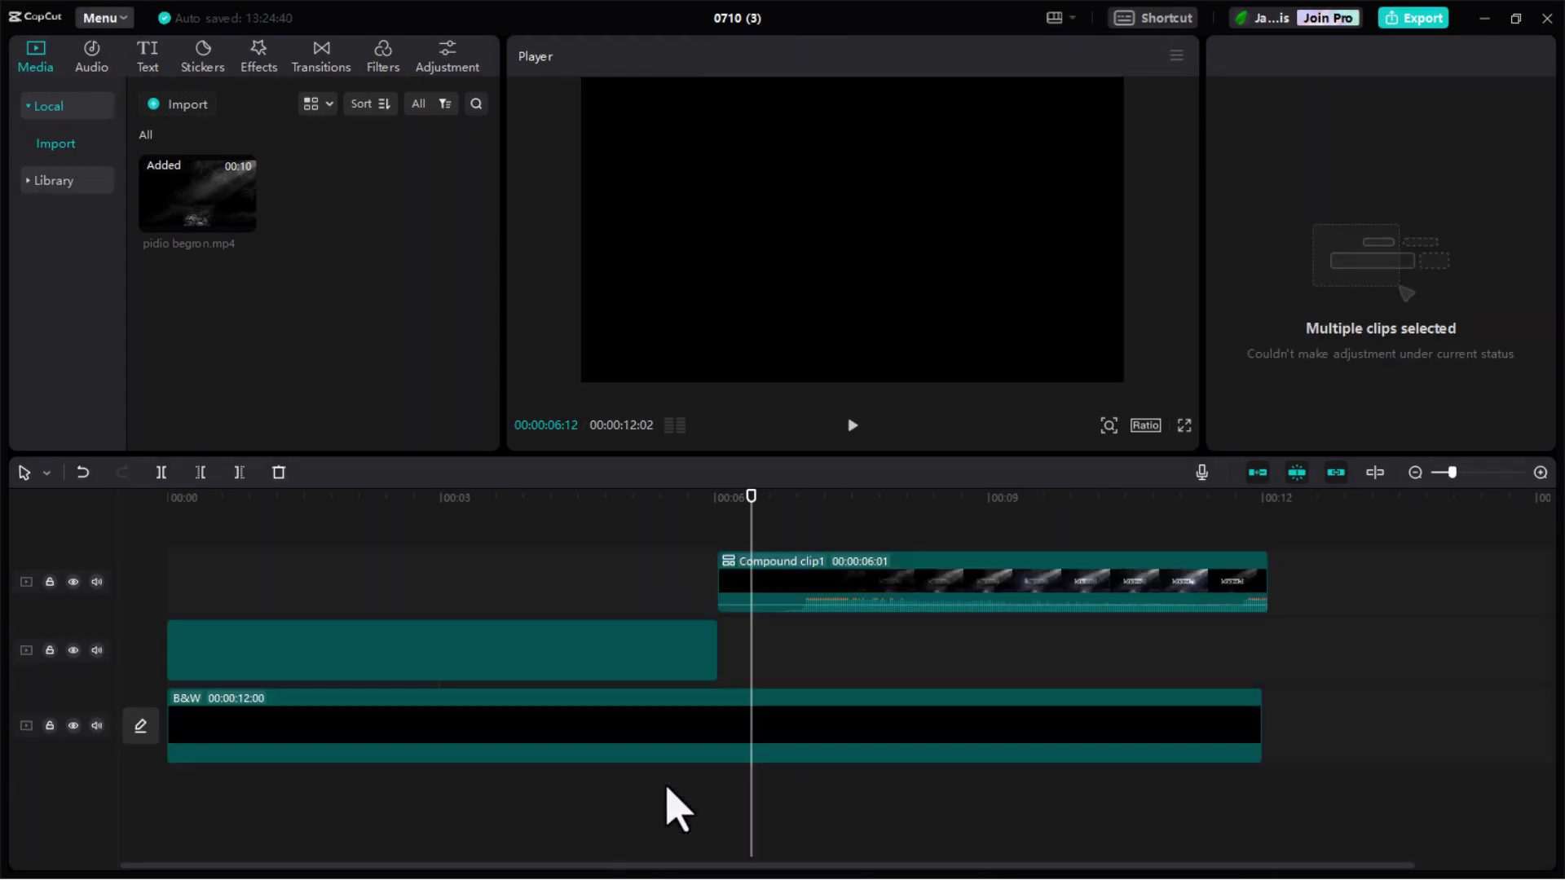
{"action": "left_click_drag", "start_coordinate": [796, 594], "coordinate": [797, 653]}
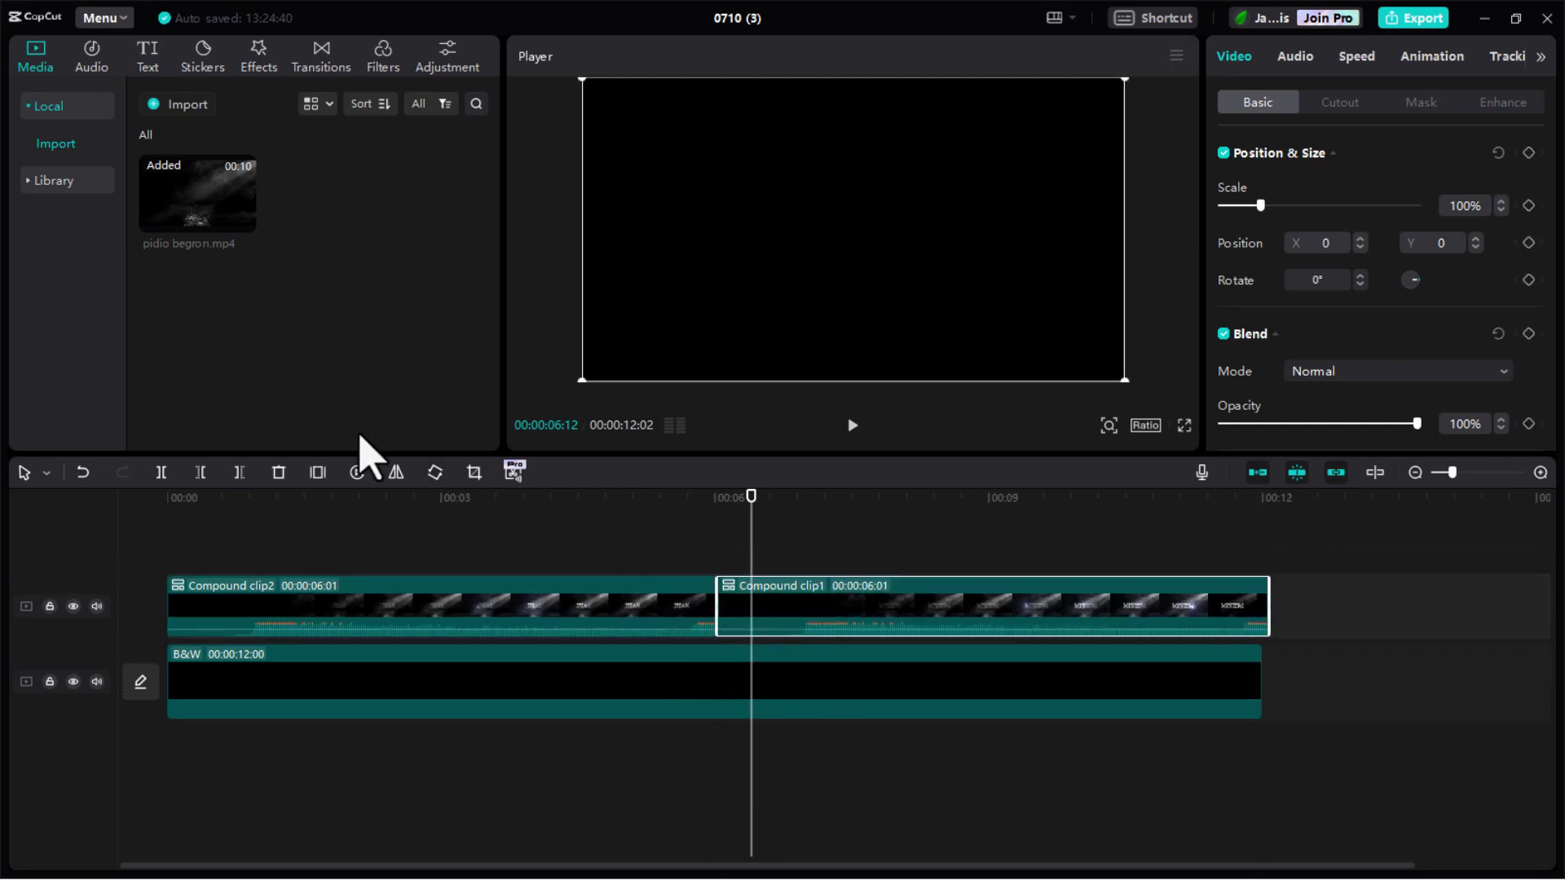
Add a 1.5 s Mix transition between the two compound clips and play the sequence from the start to check it
{"action": "left_click", "coordinate": [319, 65]}
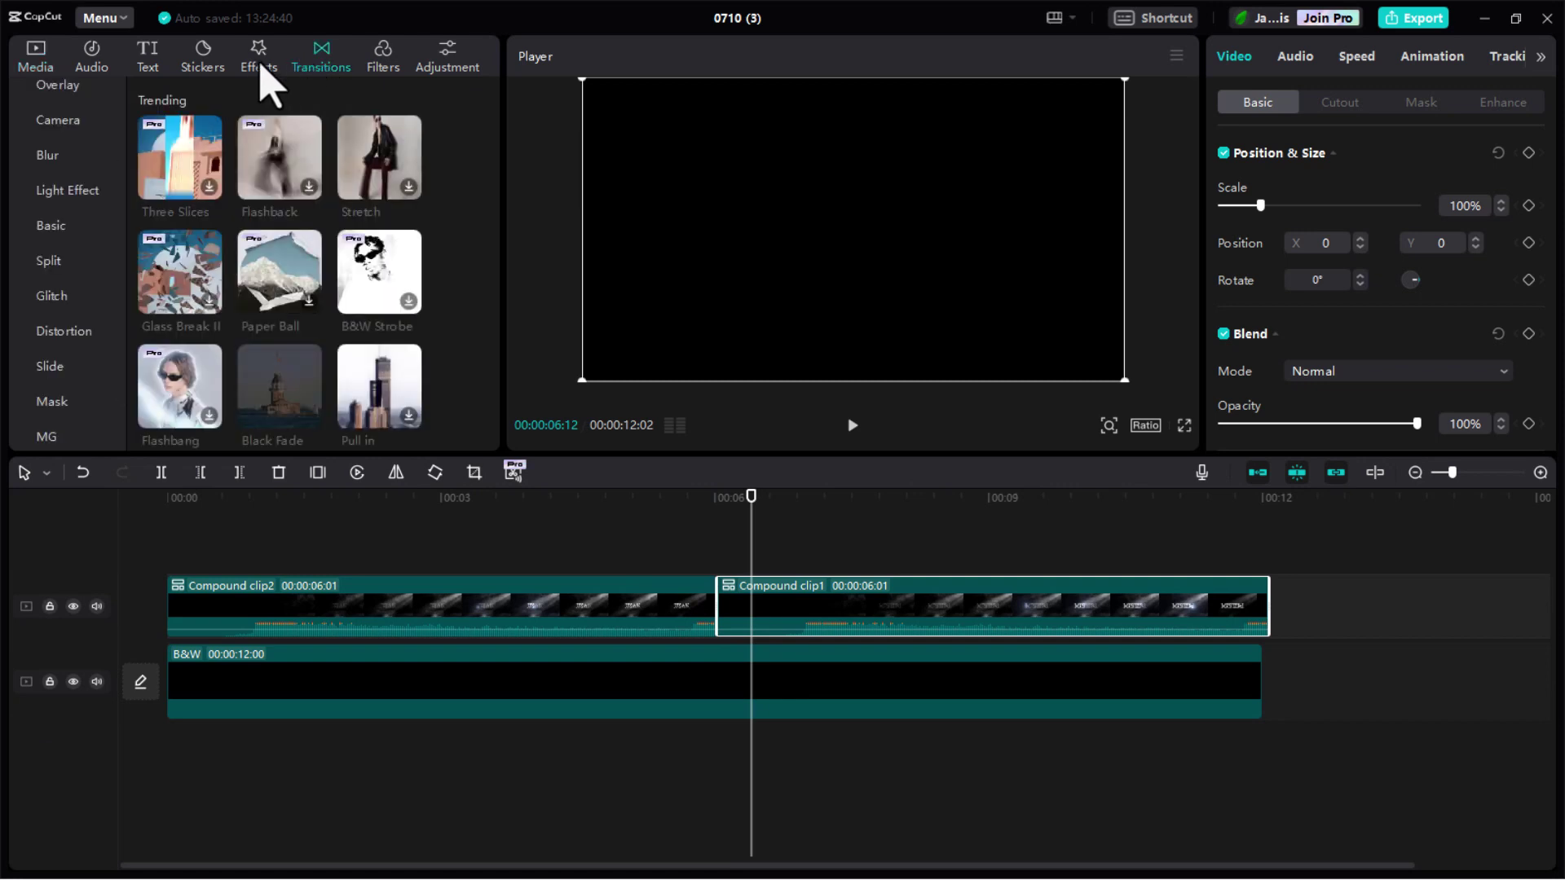
{"action": "left_click", "coordinate": [65, 86]}
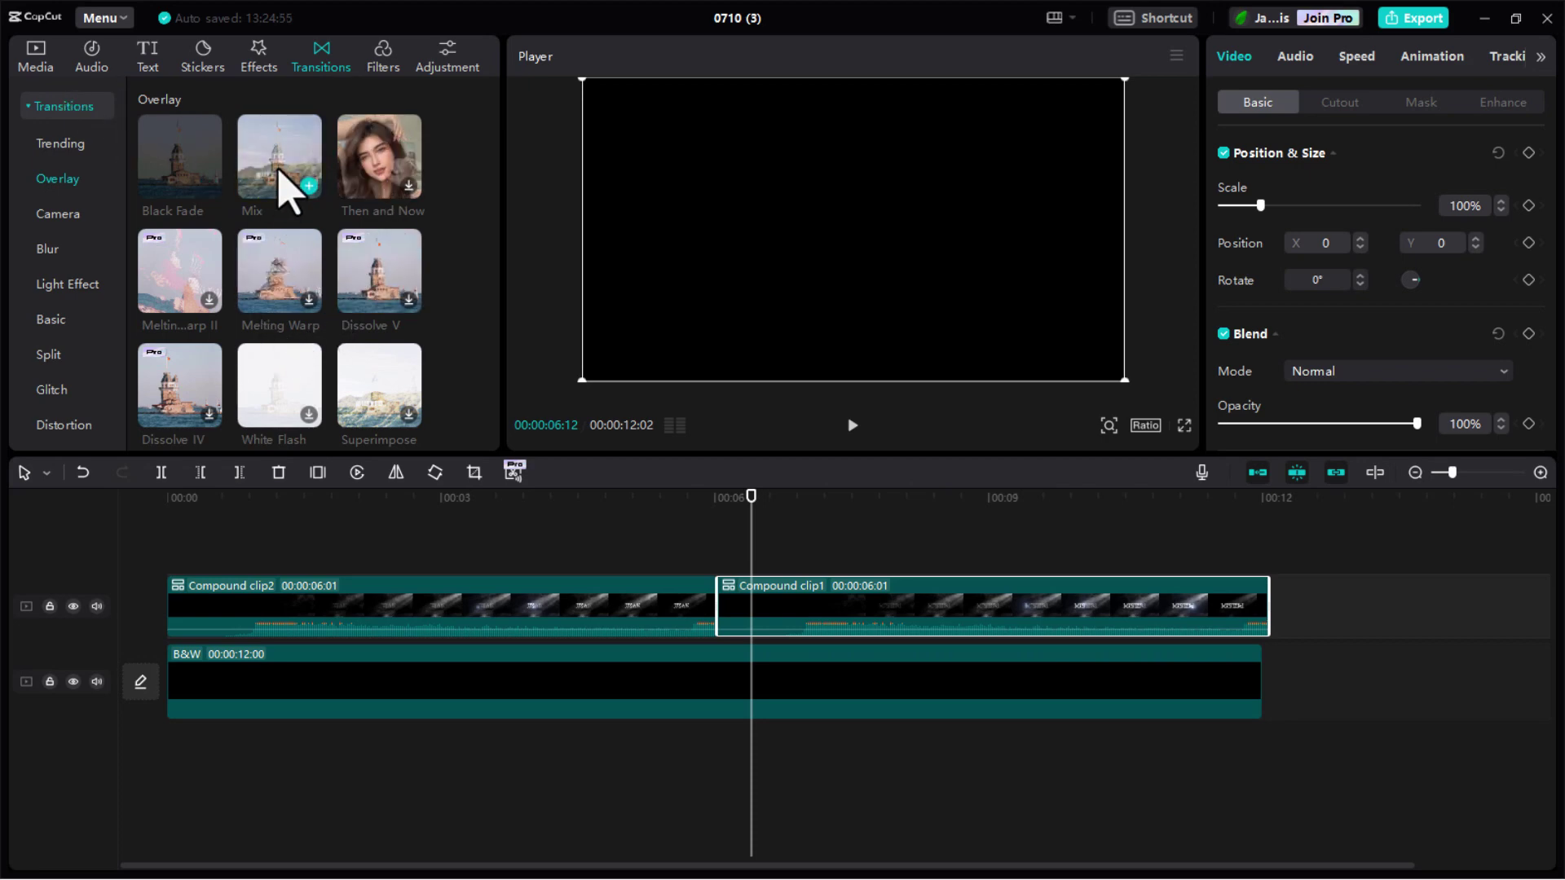
{"action": "left_click_drag", "start_coordinate": [279, 171], "coordinate": [623, 564]}
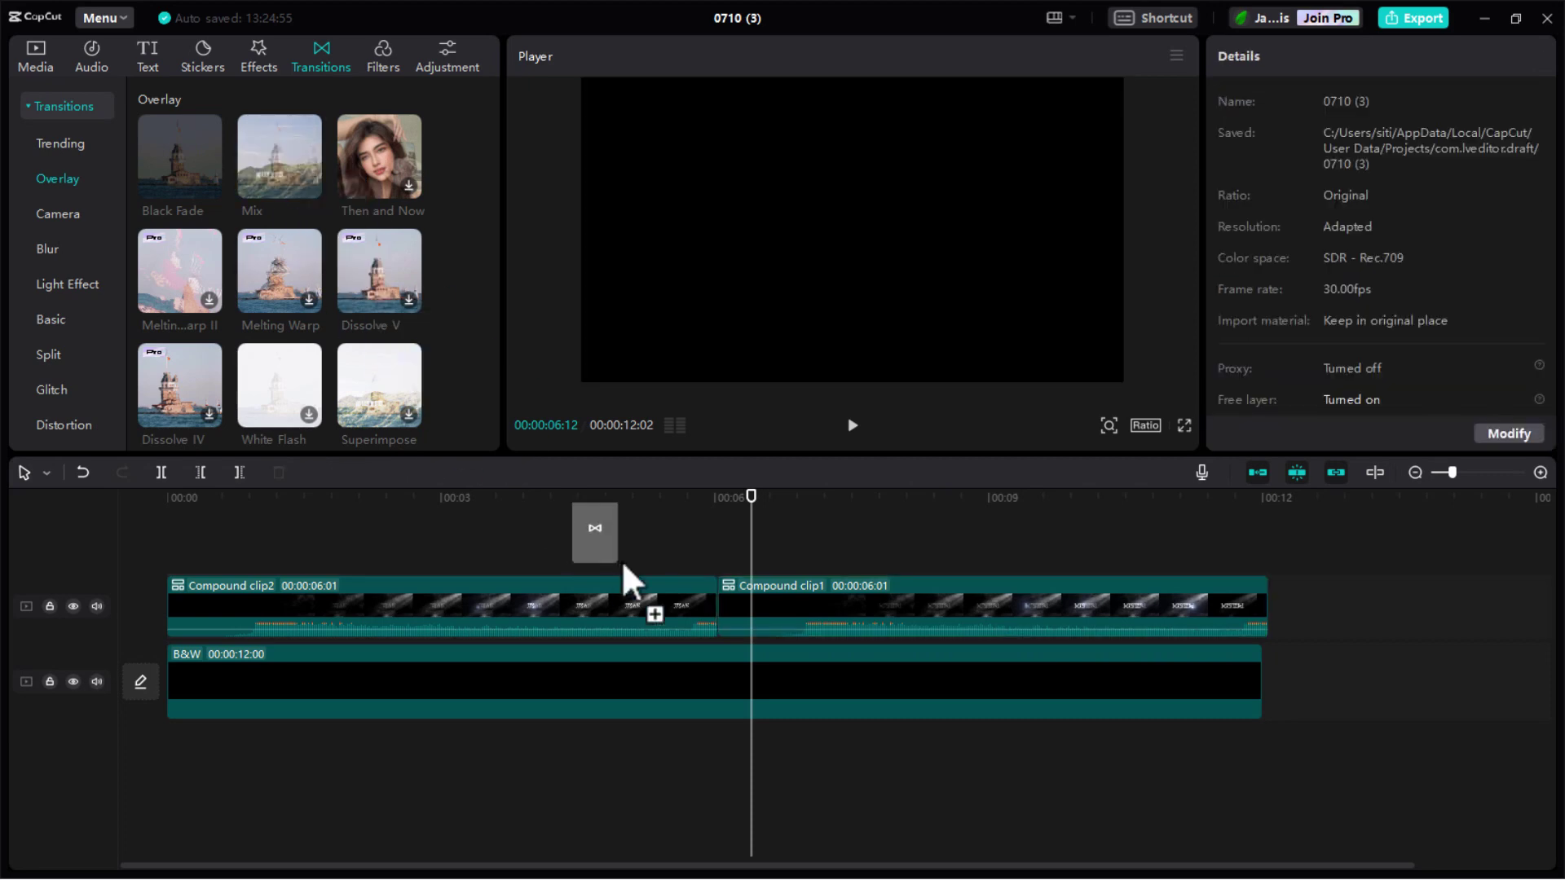
{"action": "left_click_drag", "start_coordinate": [705, 609], "coordinate": [781, 620]}
{"action": "left_click", "coordinate": [883, 503]}
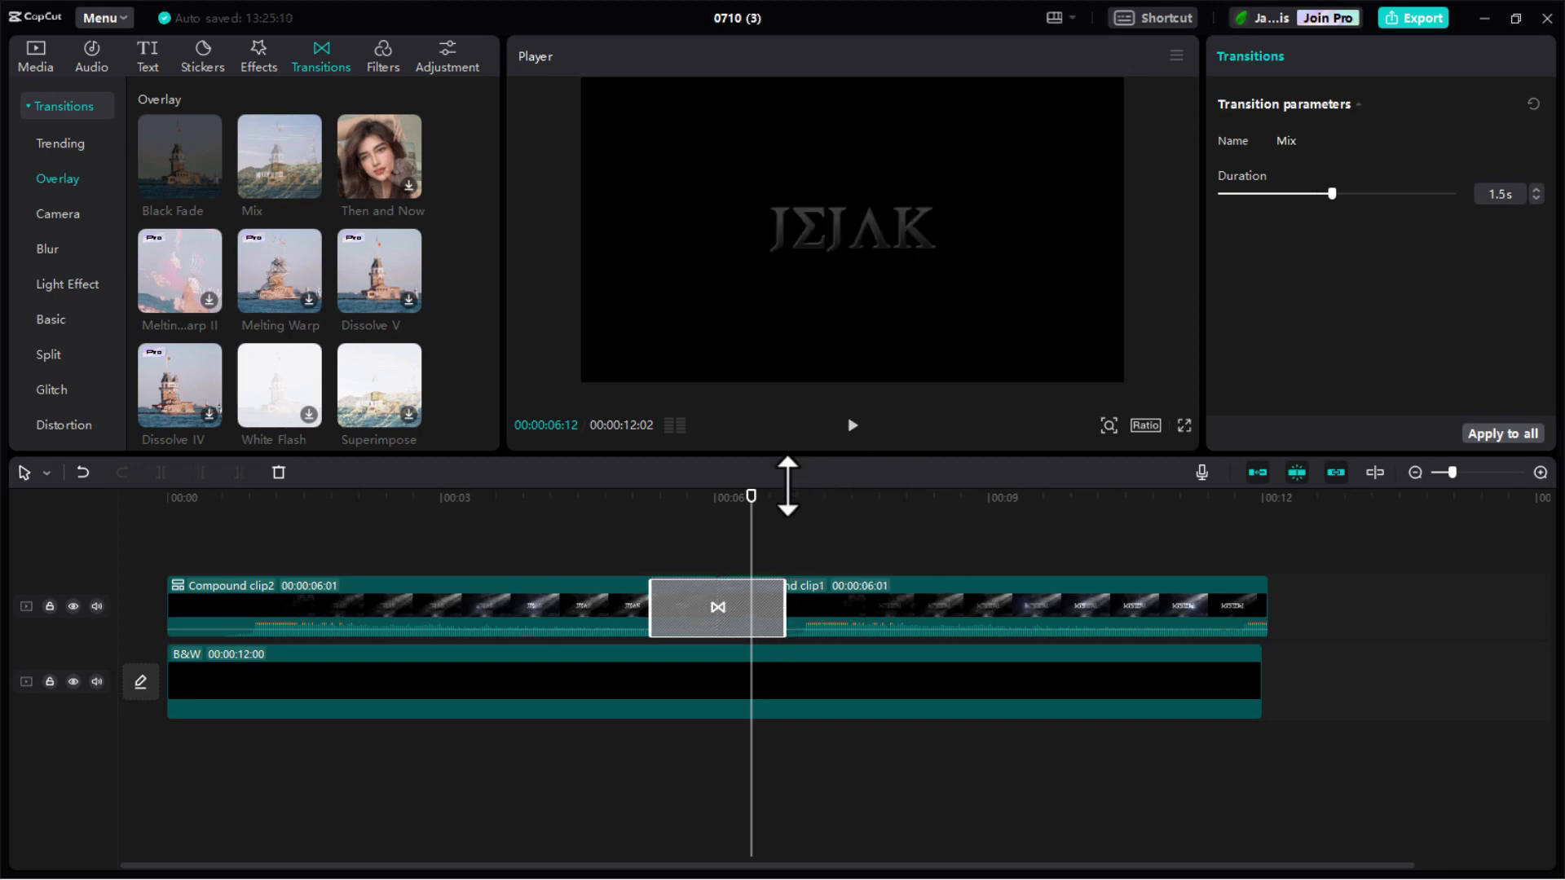
{"action": "left_click_drag", "start_coordinate": [754, 524], "coordinate": [131, 566]}
{"action": "left_click", "coordinate": [852, 425]}
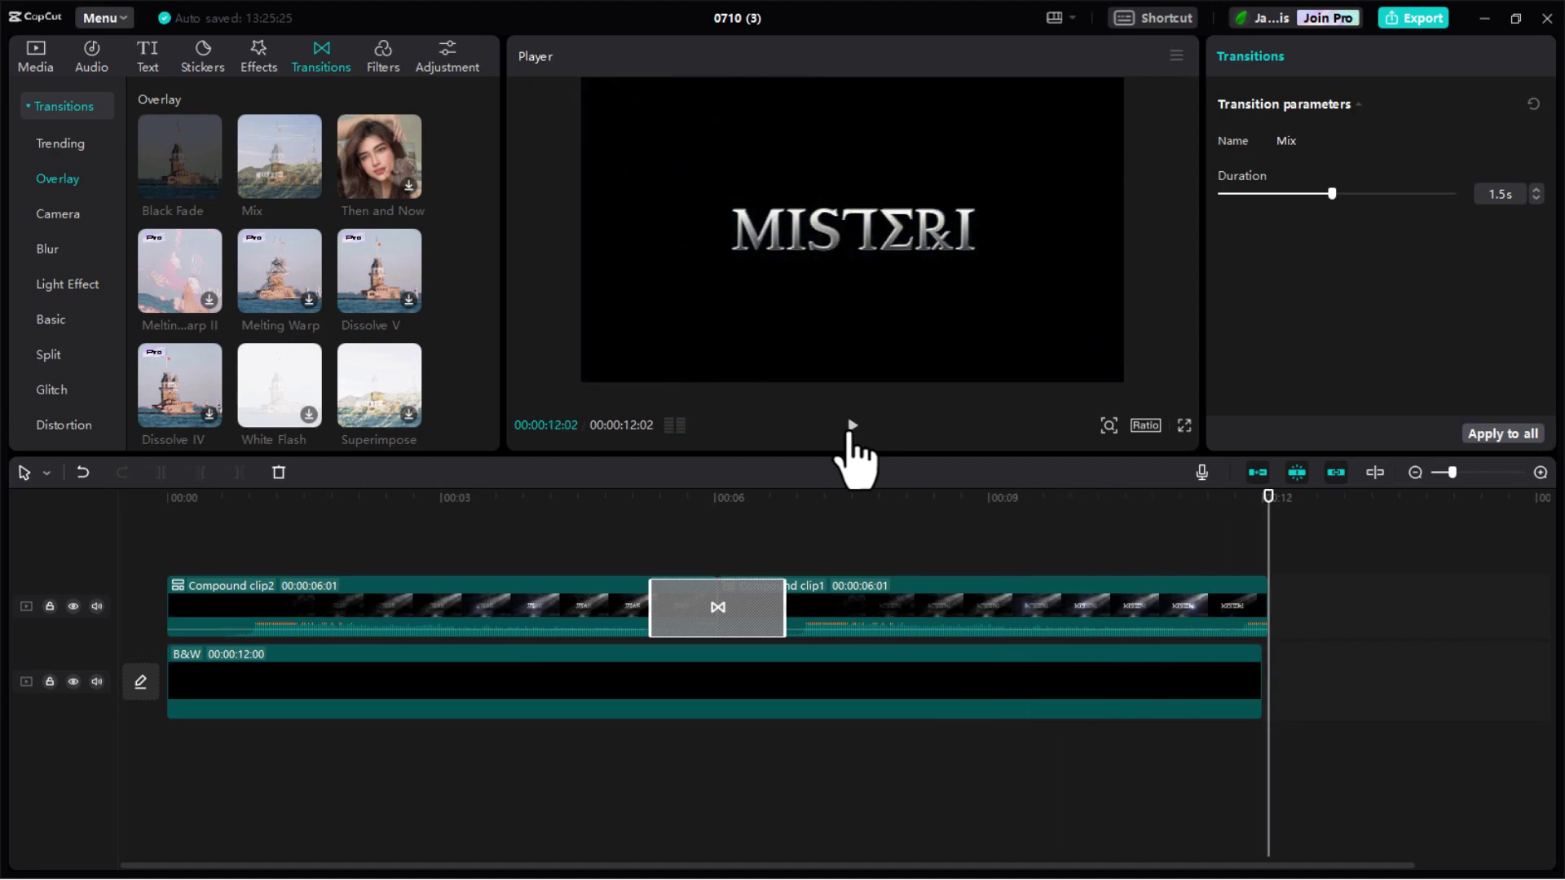
{"action": "left_click", "coordinate": [462, 498]}
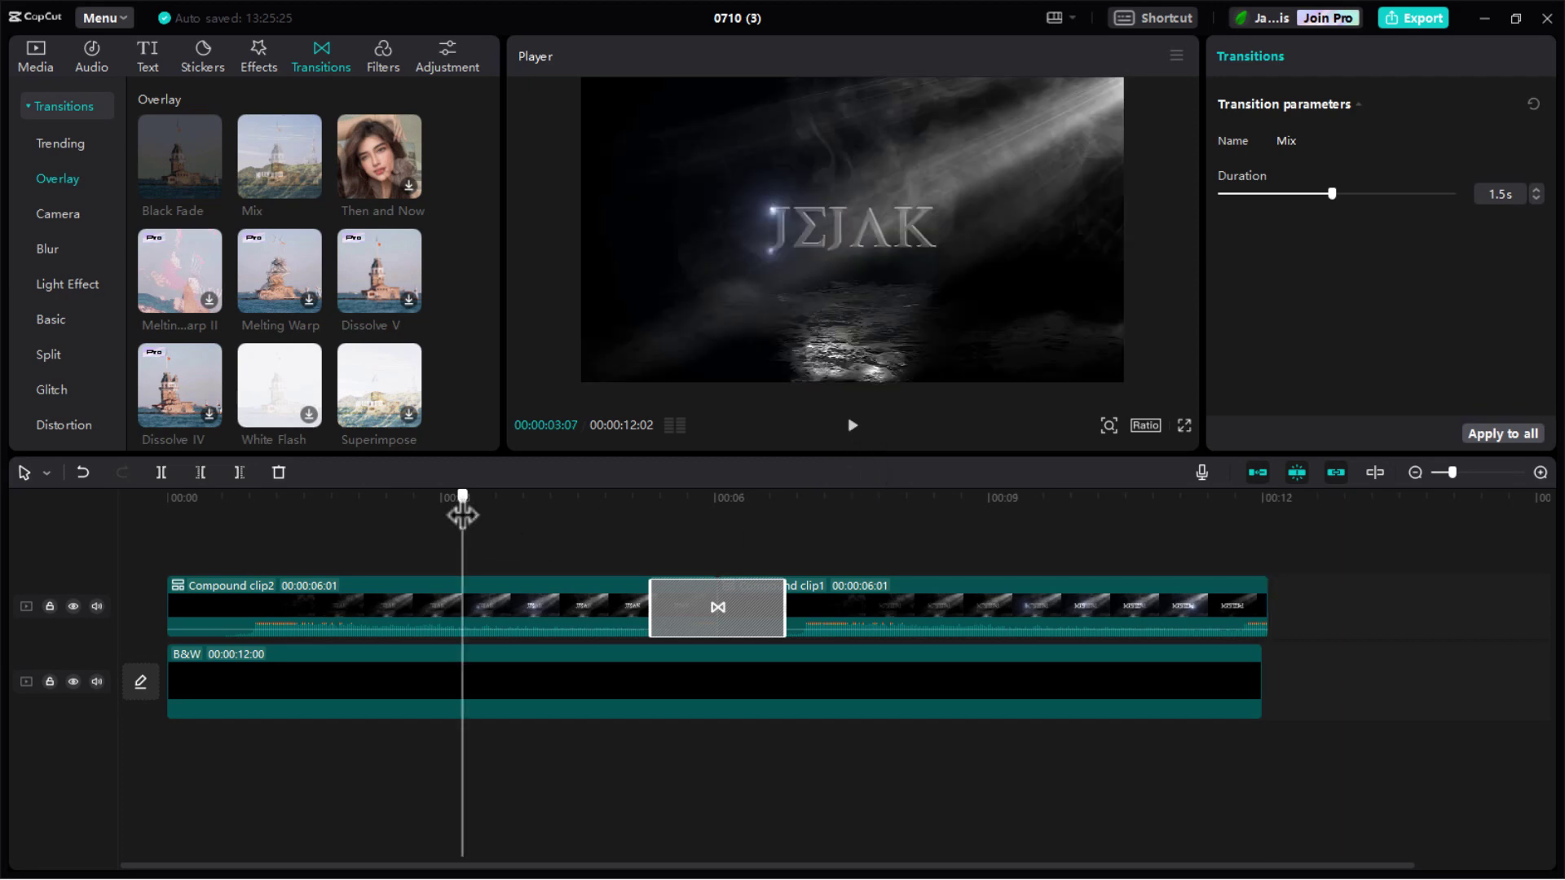
{"action": "left_click_drag", "start_coordinate": [462, 515], "coordinate": [521, 520]}
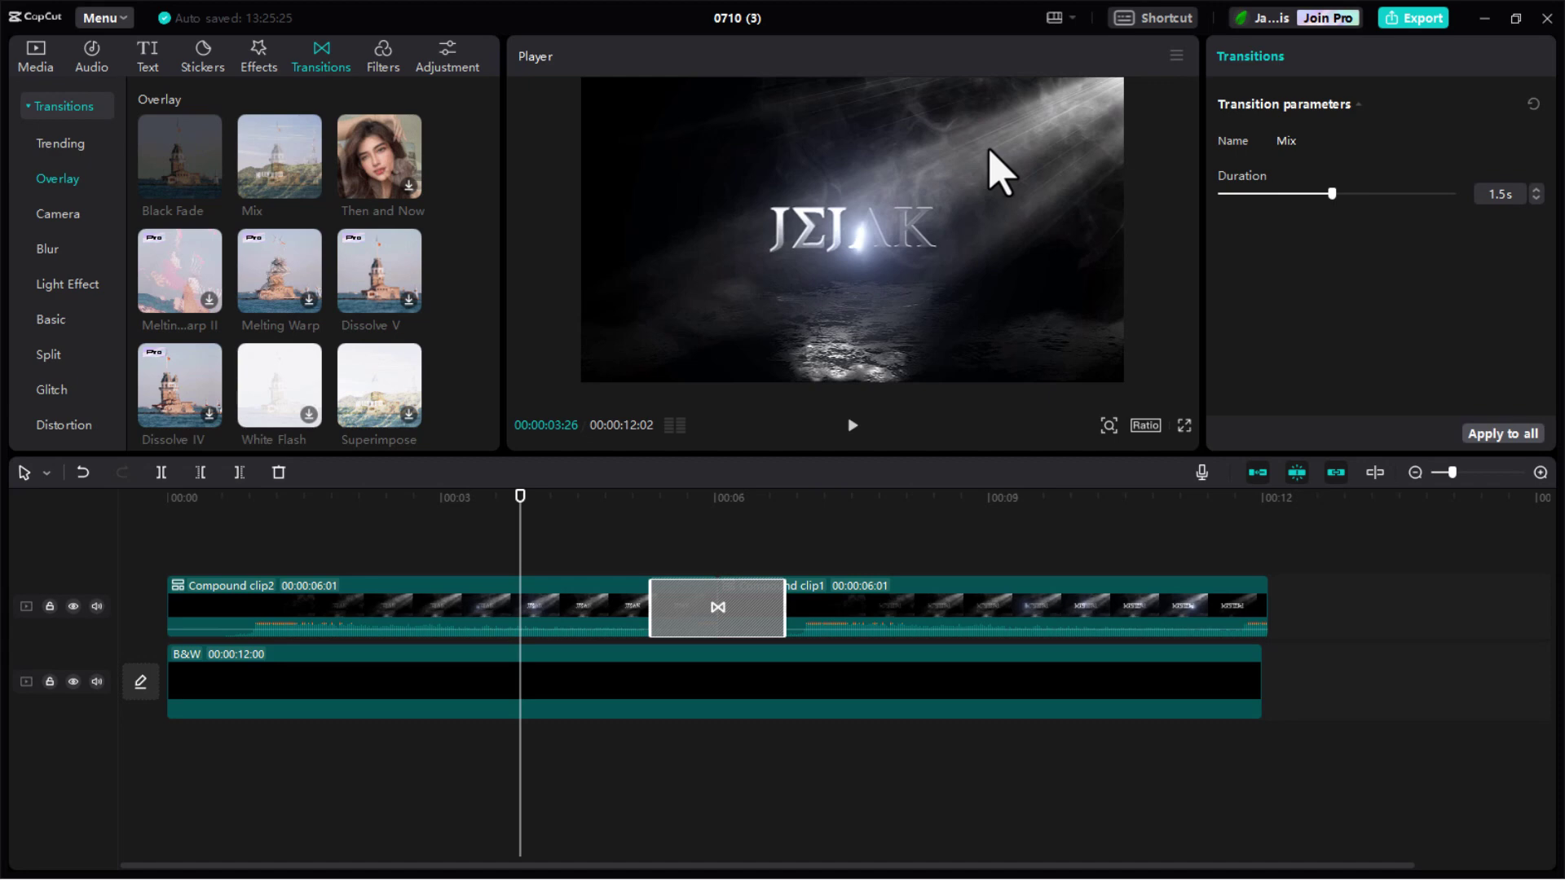
Overlay pidio begron.mp4 above the JEJAK compound clip, trimmed to 00:00:06:01 to match it, and set its blend mode to Screen
{"action": "left_click", "coordinate": [38, 72]}
{"action": "left_click_drag", "start_coordinate": [181, 230], "coordinate": [204, 554]}
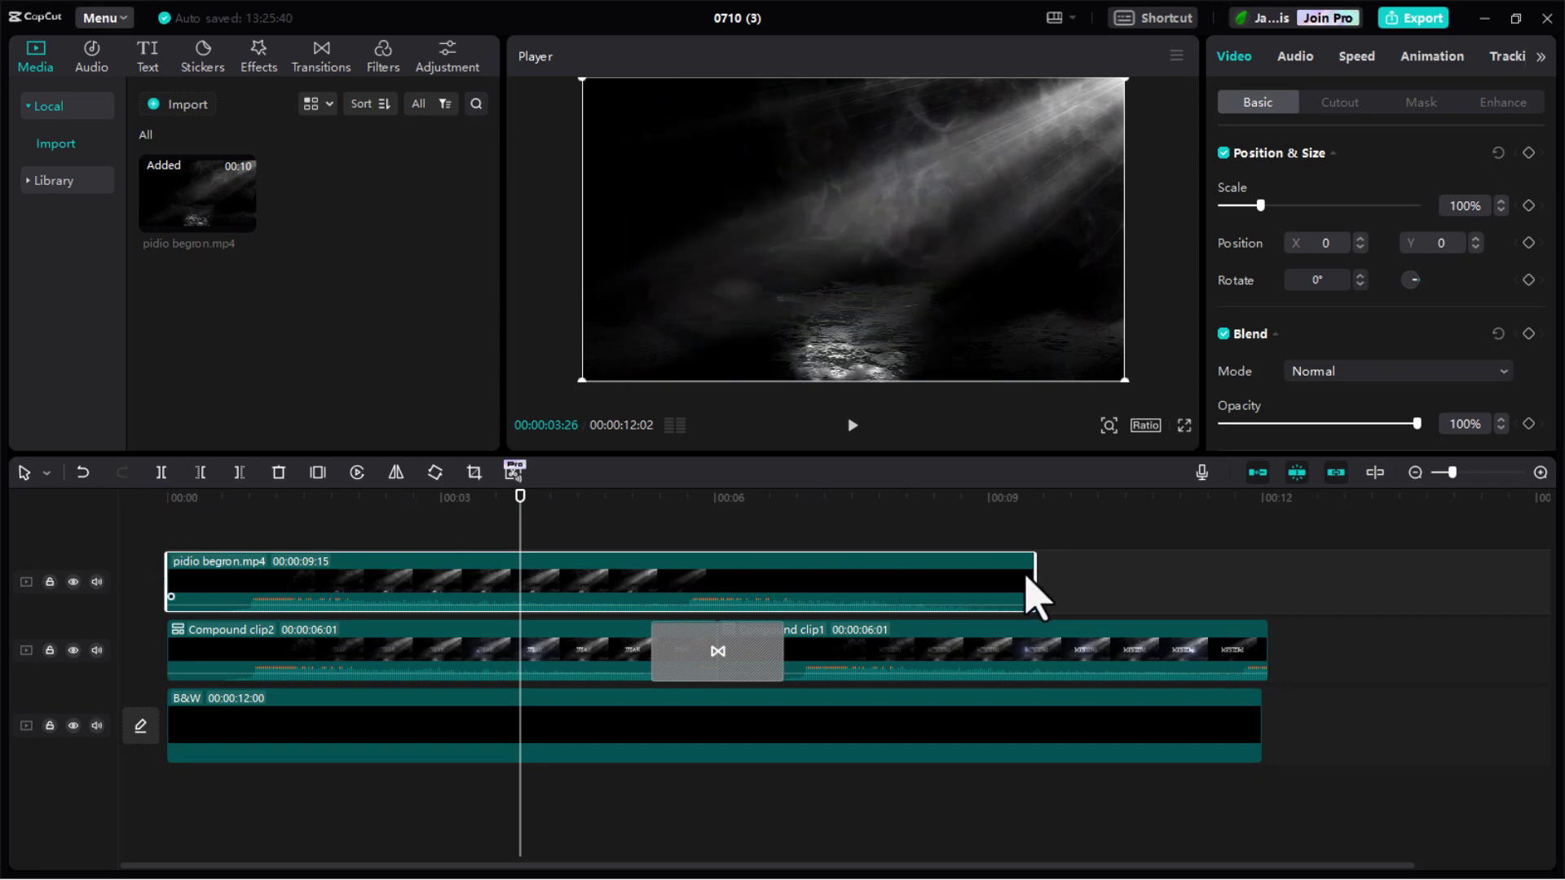
{"action": "left_click_drag", "start_coordinate": [1036, 575], "coordinate": [717, 600]}
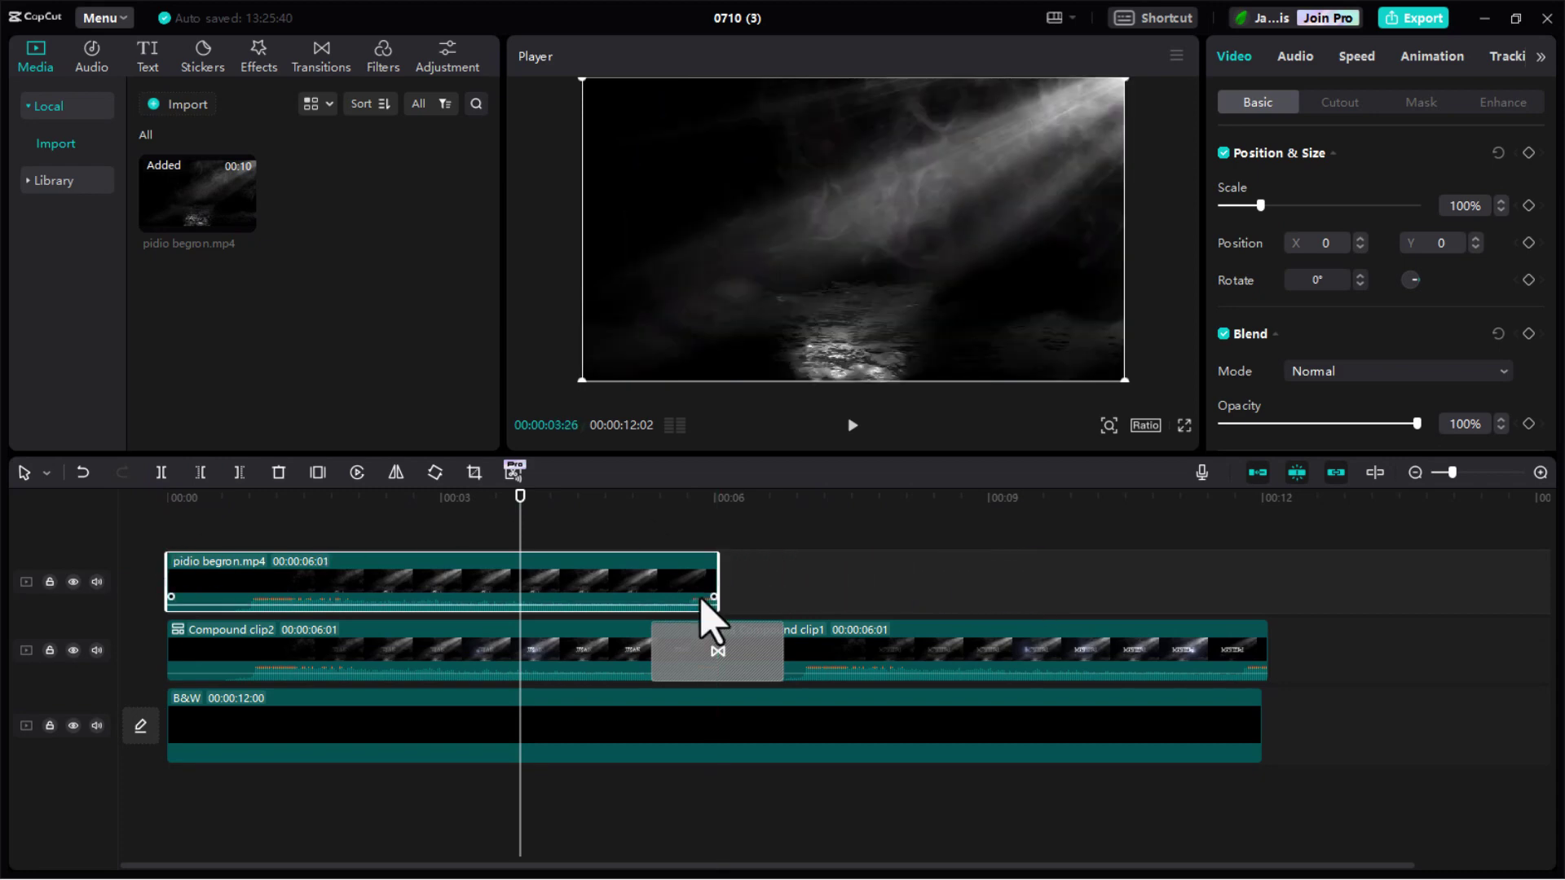
{"action": "left_click", "coordinate": [1335, 374]}
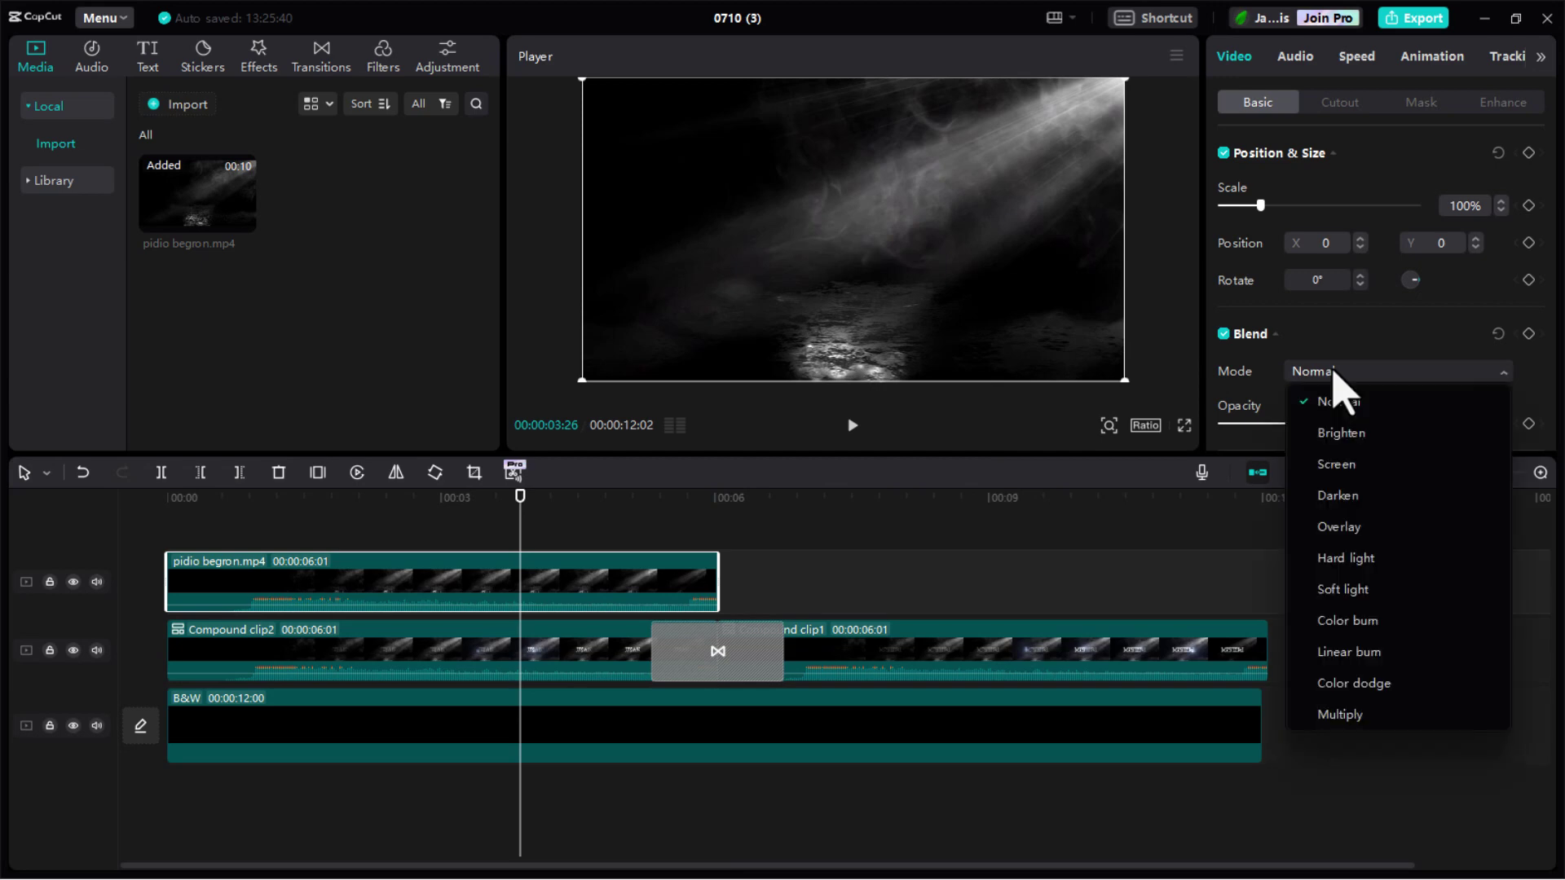
{"action": "left_click", "coordinate": [1332, 458]}
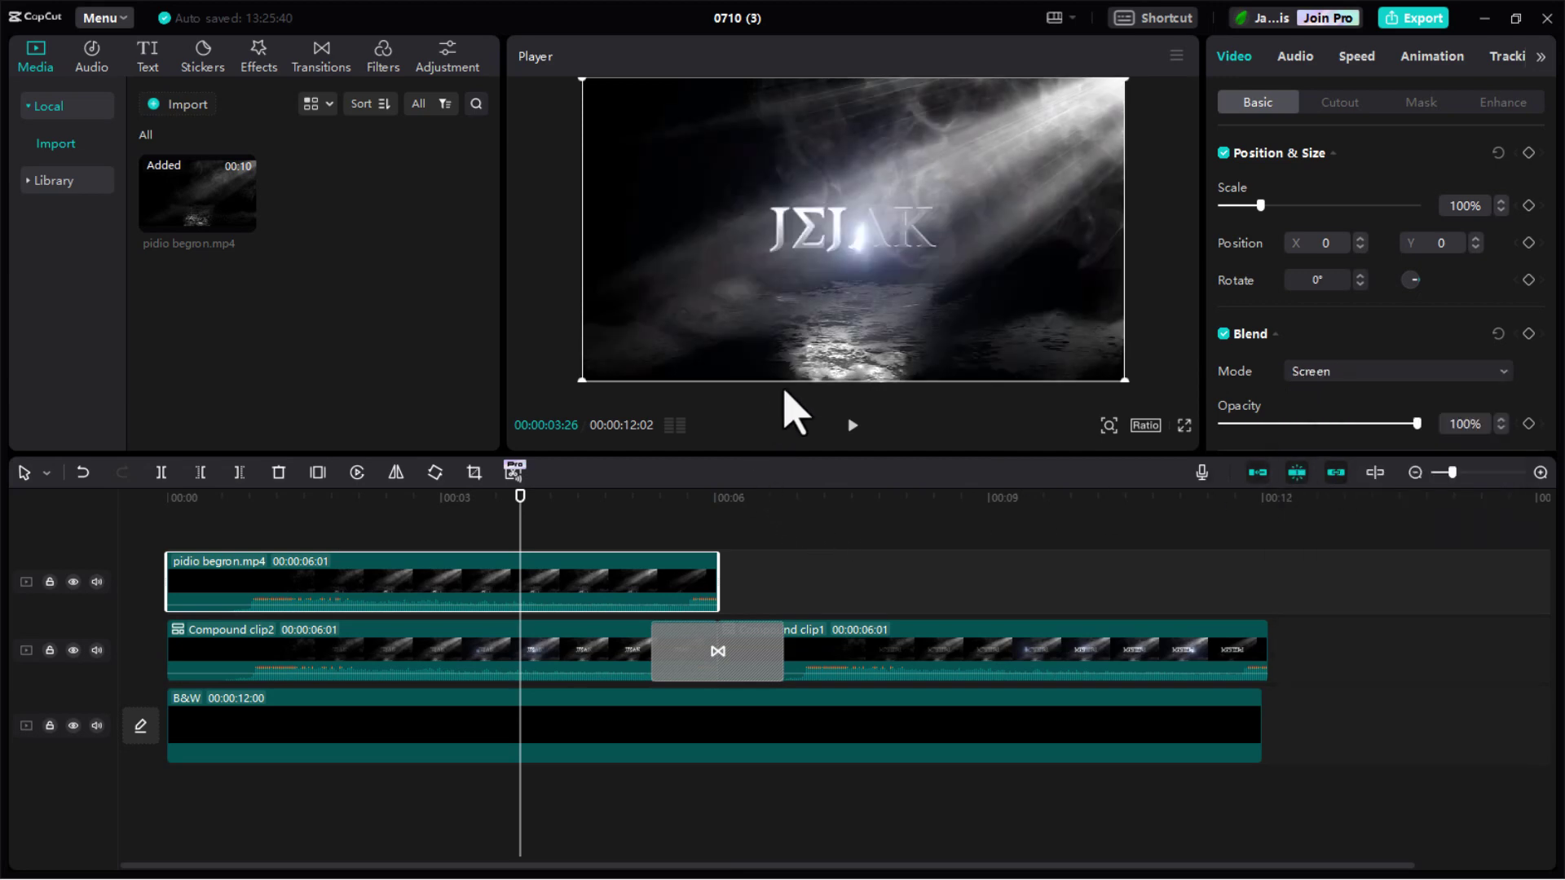
{"action": "mouse_move", "coordinate": [519, 514]}
{"action": "left_mouse_down"}
{"action": "mouse_move", "coordinate": [661, 500]}
{"action": "mouse_move", "coordinate": [447, 514]}
{"action": "mouse_move", "coordinate": [498, 522]}
{"action": "left_mouse_up"}
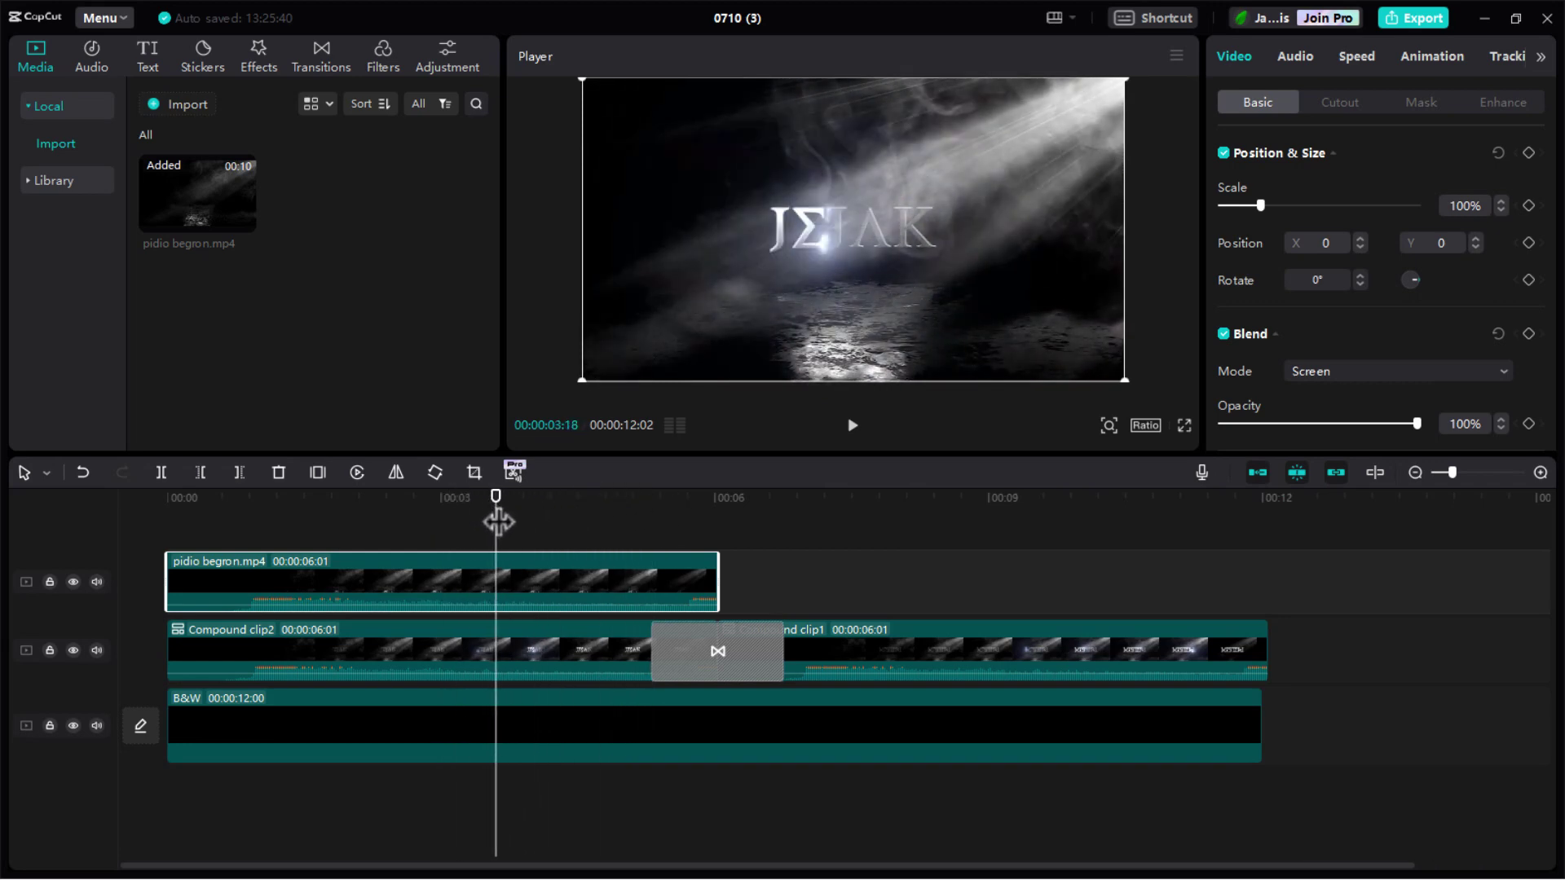
Duplicate the Screen-blended overlay directly after the original, above the MISTERI compound clip, and play the sequence from the start
{"action": "right_click", "coordinate": [576, 574]}
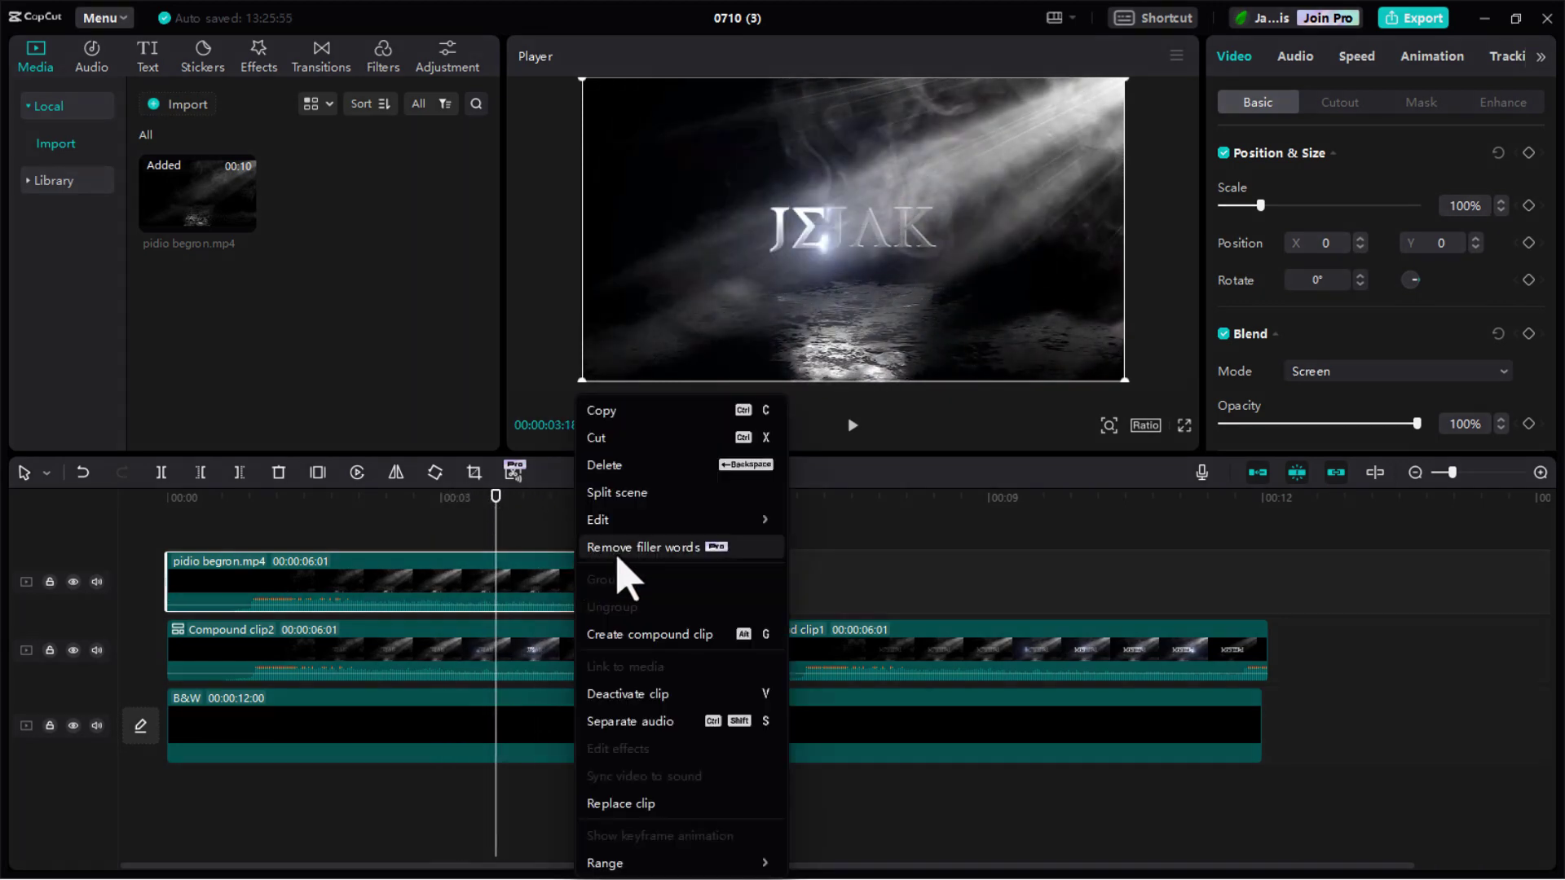
{"action": "left_click", "coordinate": [610, 417]}
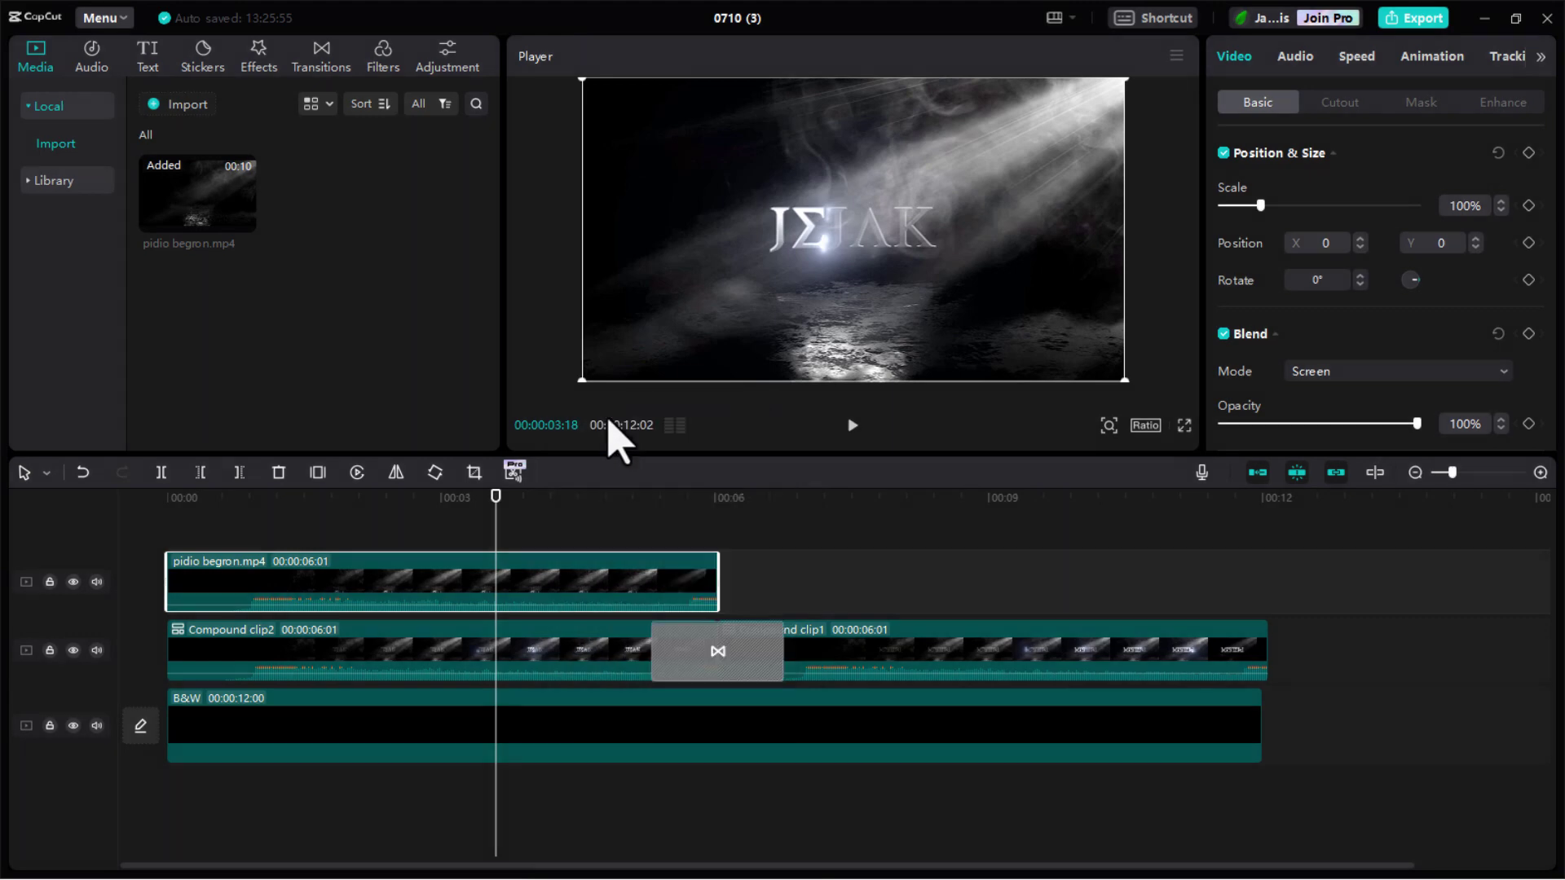
{"action": "right_click", "coordinate": [795, 573]}
{"action": "left_click", "coordinate": [809, 589]}
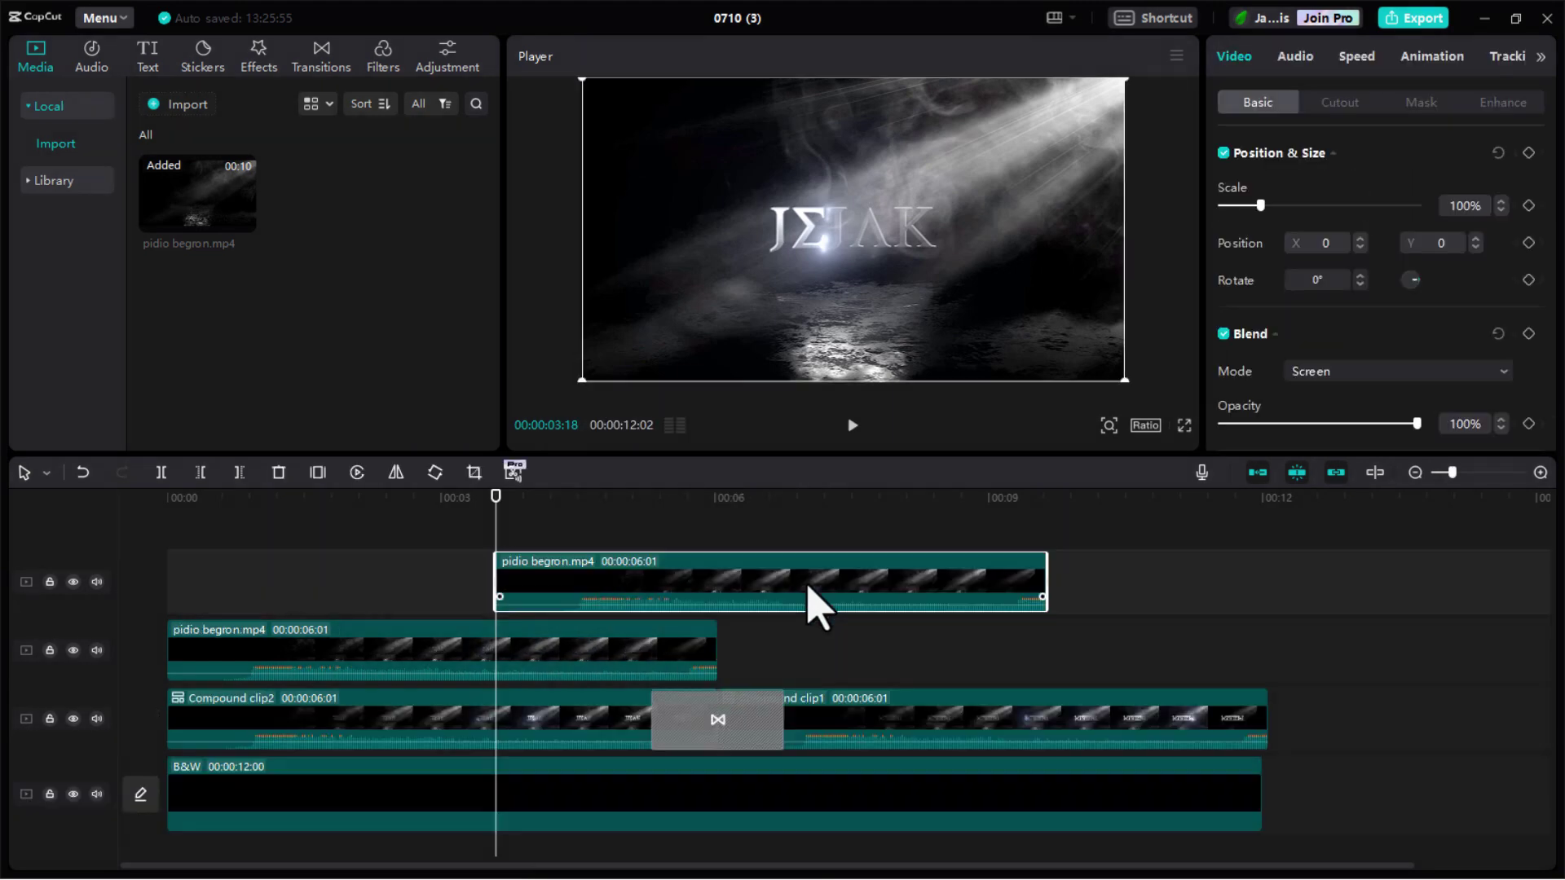
{"action": "left_click_drag", "start_coordinate": [813, 600], "coordinate": [1015, 661]}
{"action": "left_click_drag", "start_coordinate": [824, 498], "coordinate": [690, 498]}
{"action": "key", "text": "Home"}
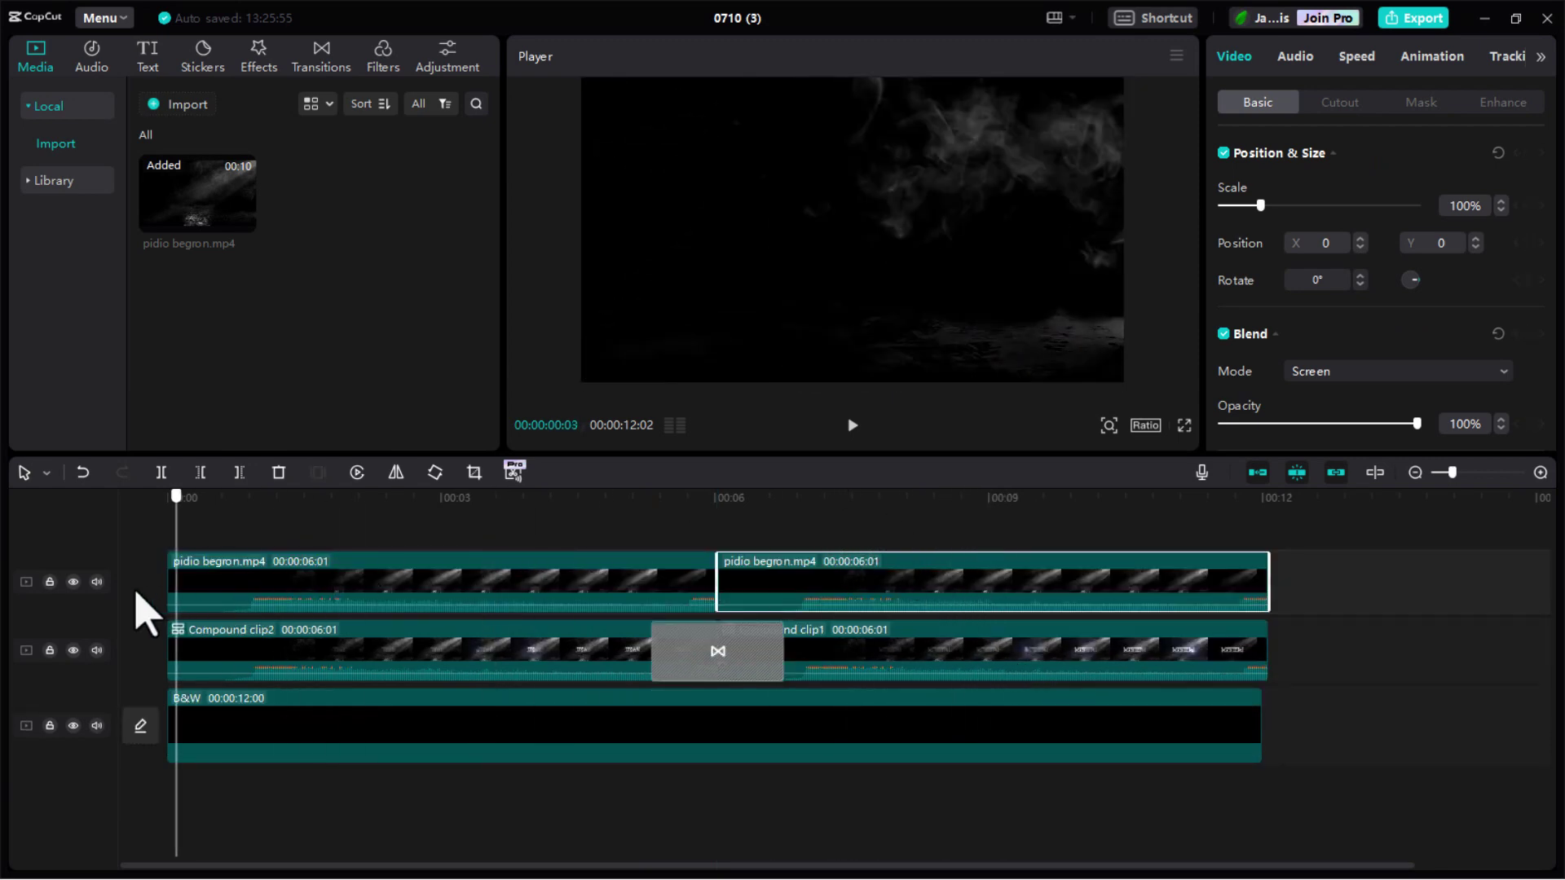
{"action": "left_click", "coordinate": [852, 437]}
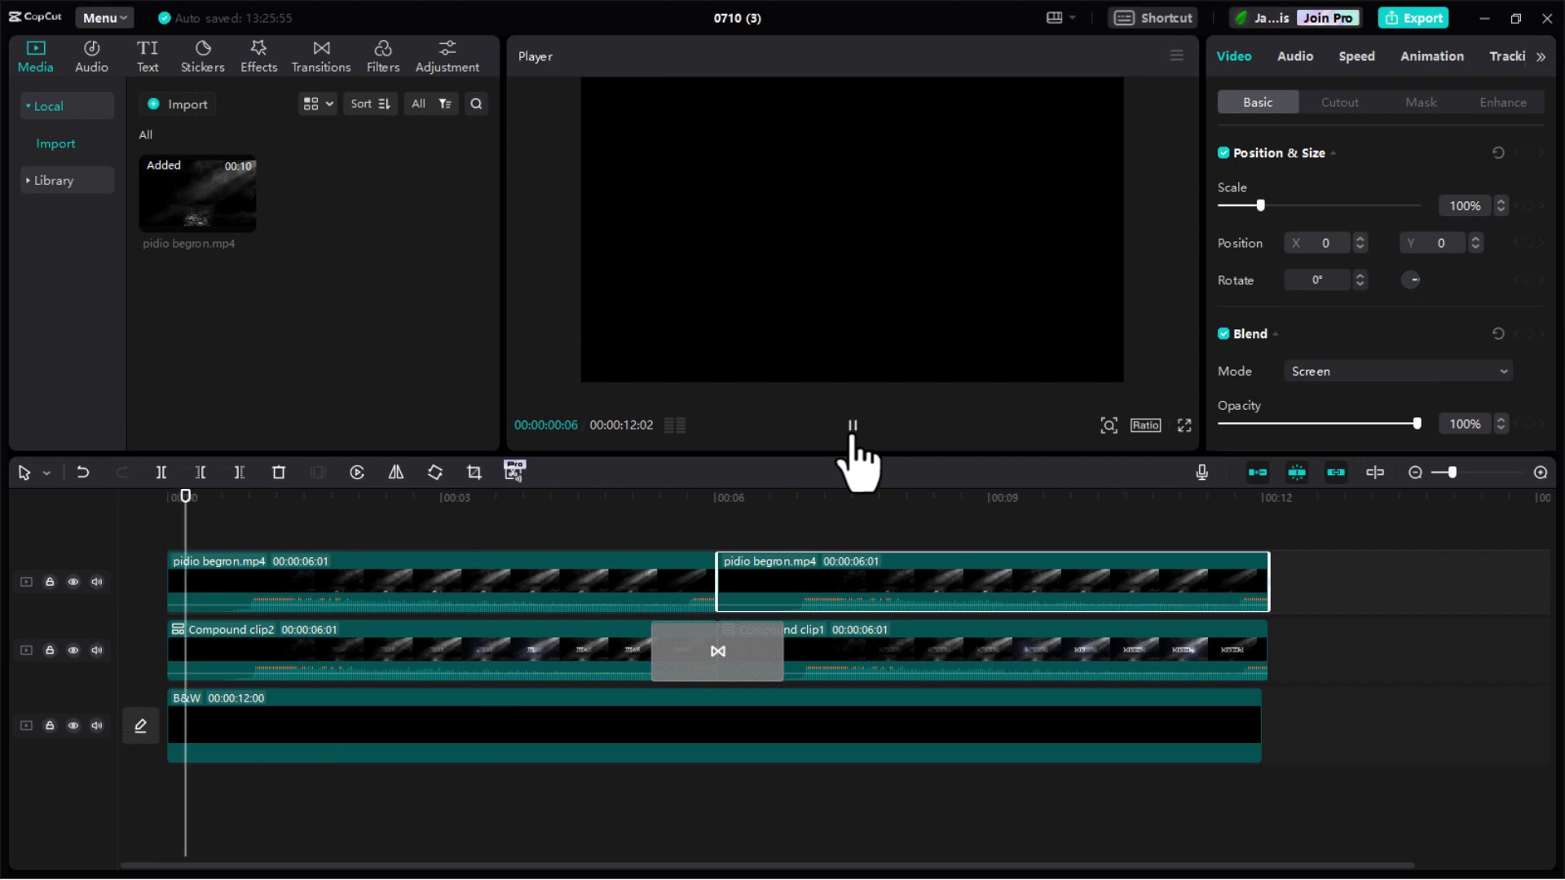